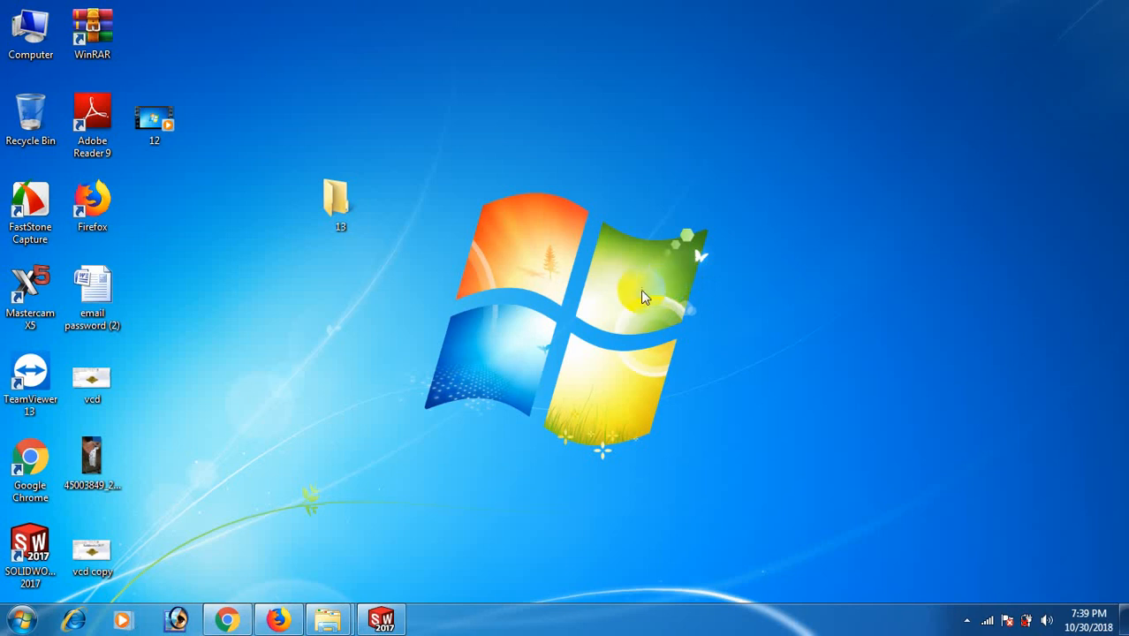
Step: Switch to SOLIDWORKS and create a new part document
click(381, 620)
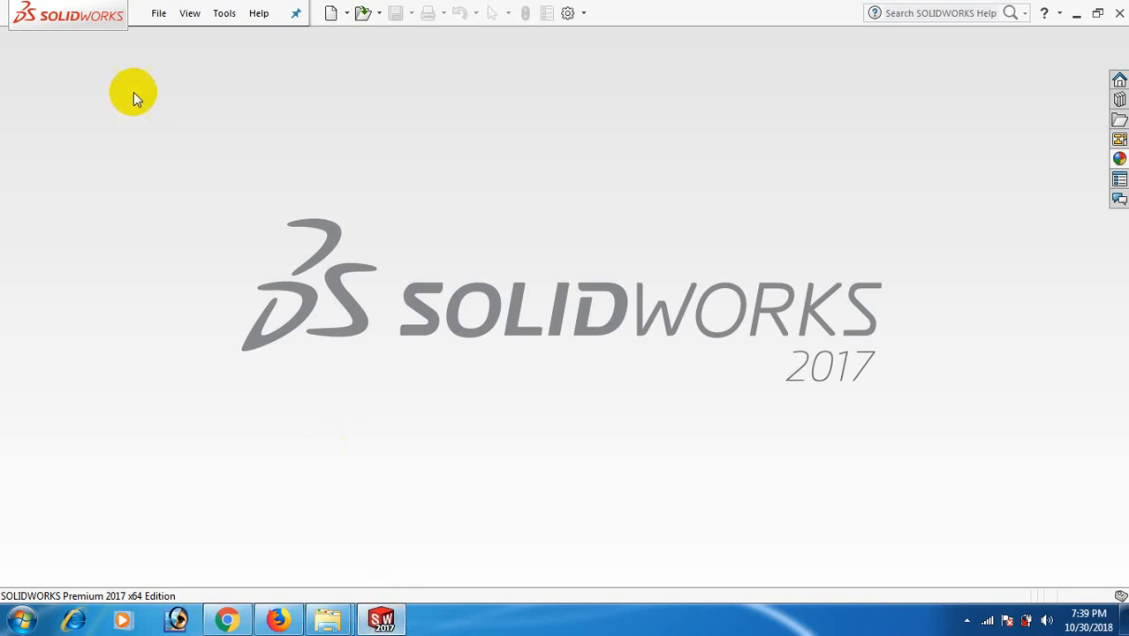
click(159, 14)
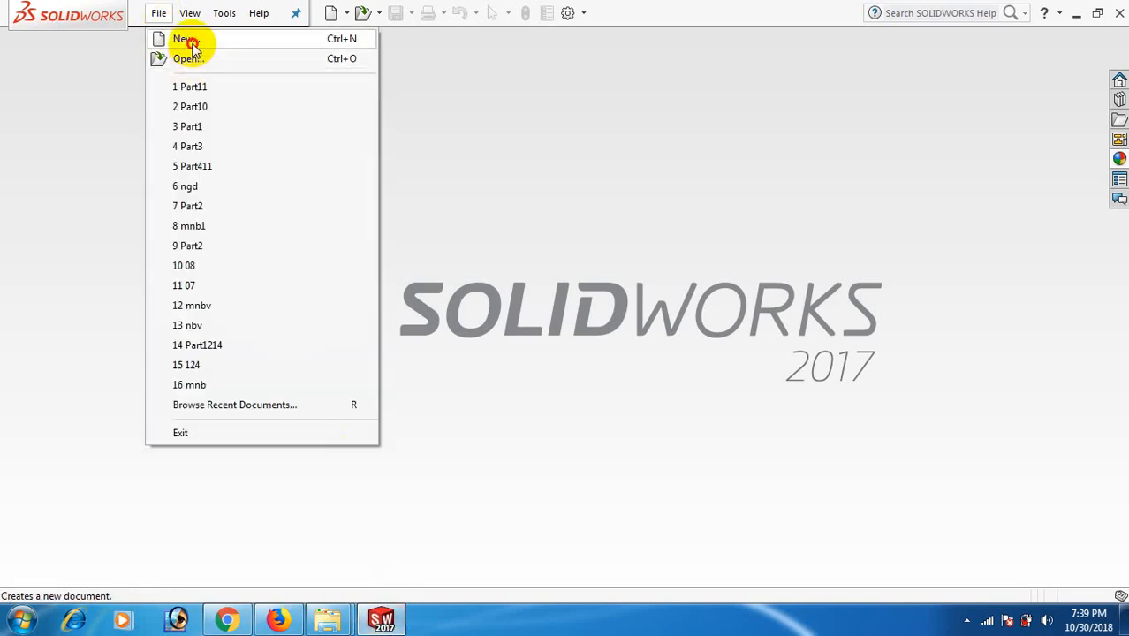
click(183, 39)
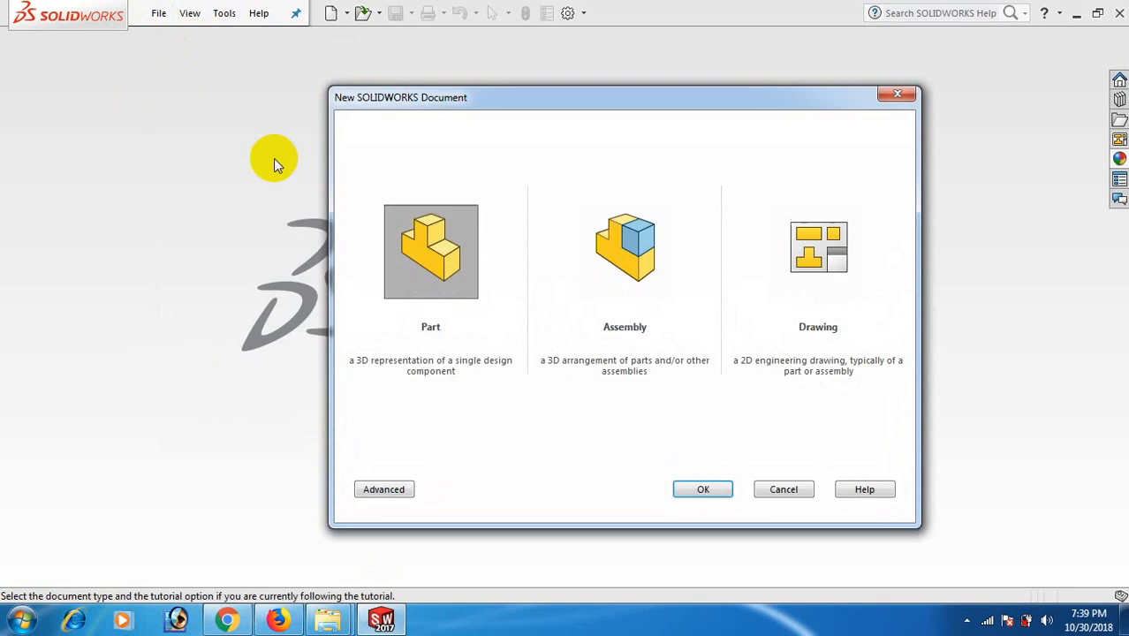
click(433, 264)
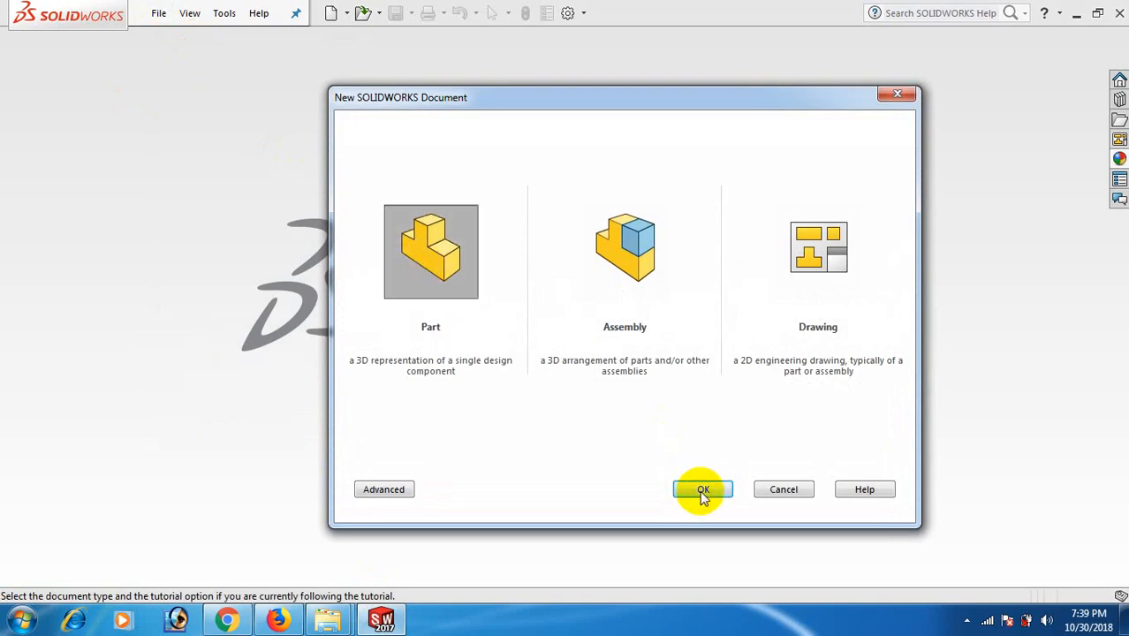
click(702, 490)
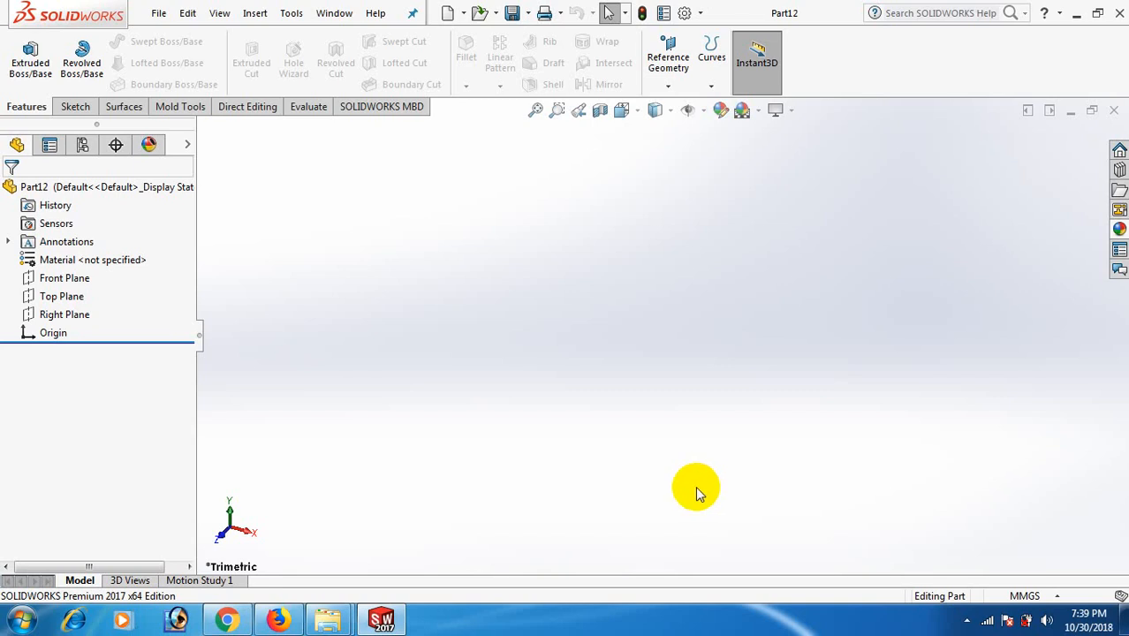
Step: Sketch a six-sided polygon on the Front Plane, centred on the origin, with an inscribed circle about 88 mm in diameter
click(69, 279)
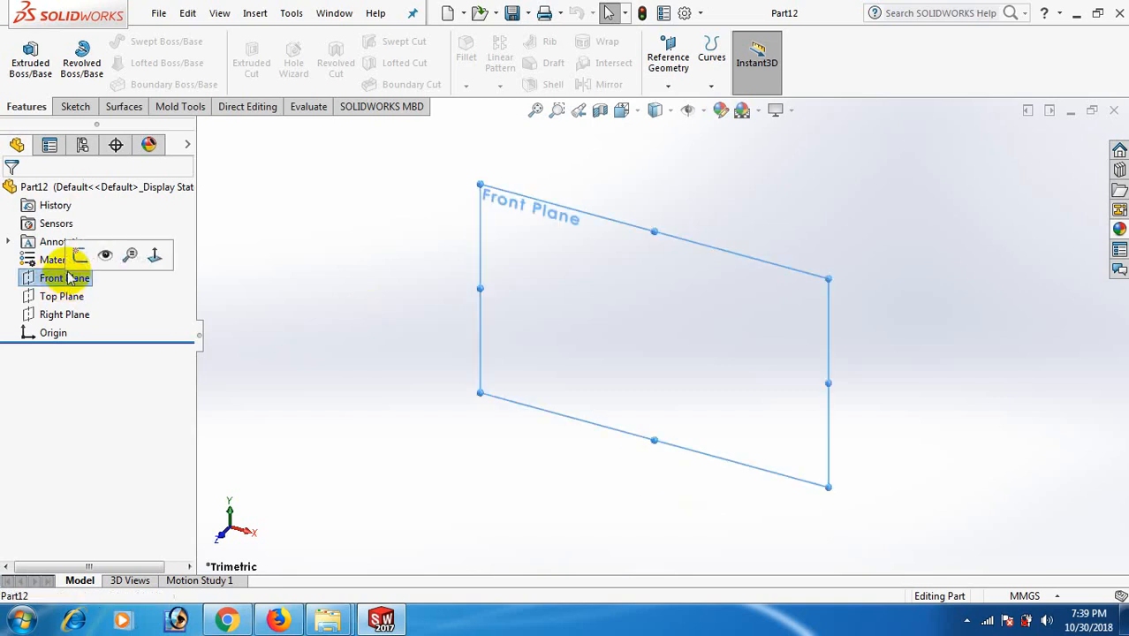
click(79, 254)
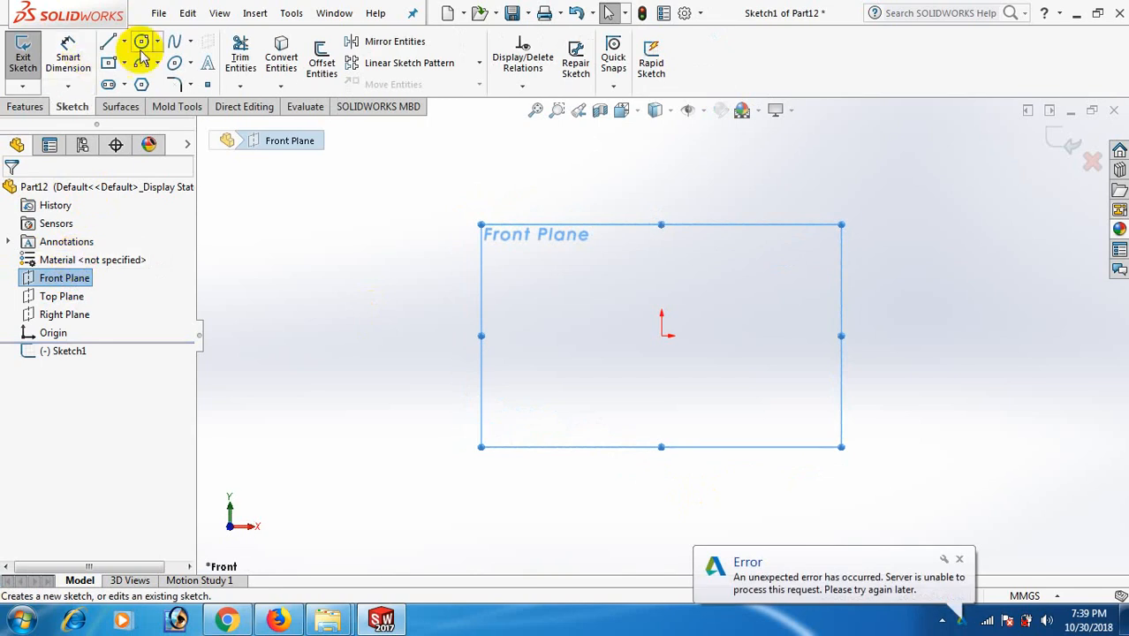
click(142, 84)
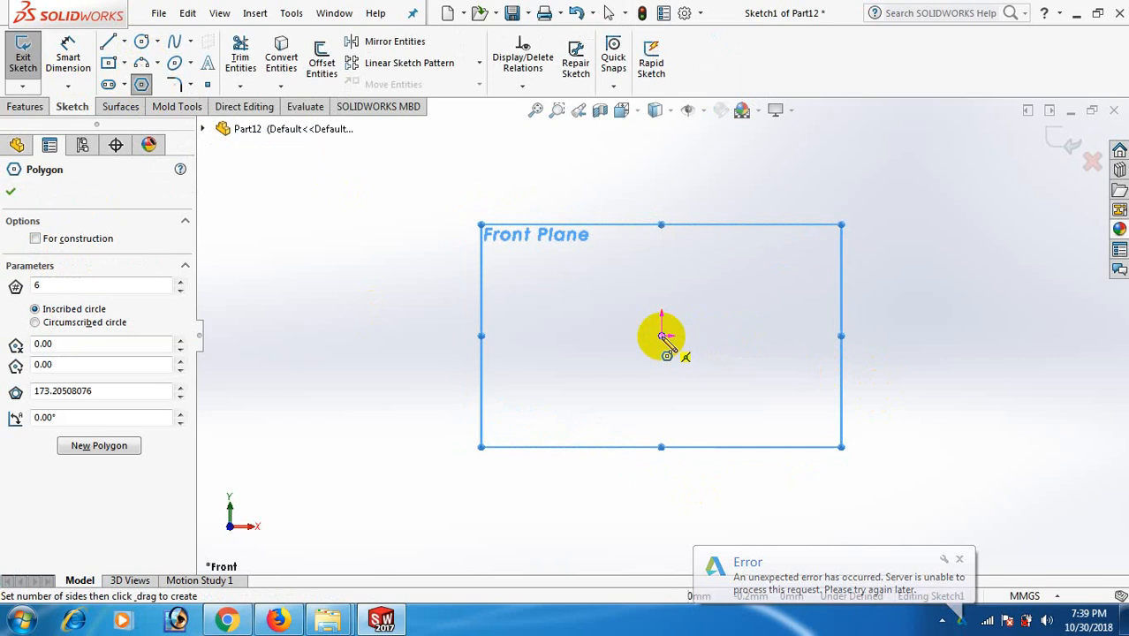
drag(661, 335, 761, 389)
click(756, 378)
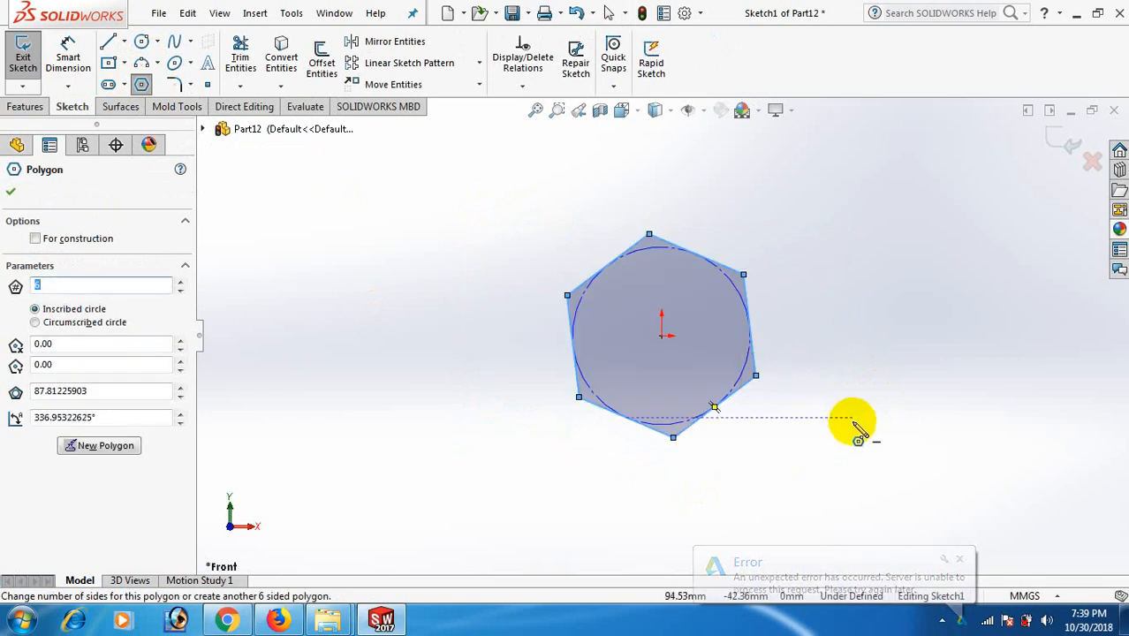
Step: Dimension the hexagon's inscribed construction circle to a diameter of 100 mm
right_drag(850, 418, 826, 243)
click(746, 380)
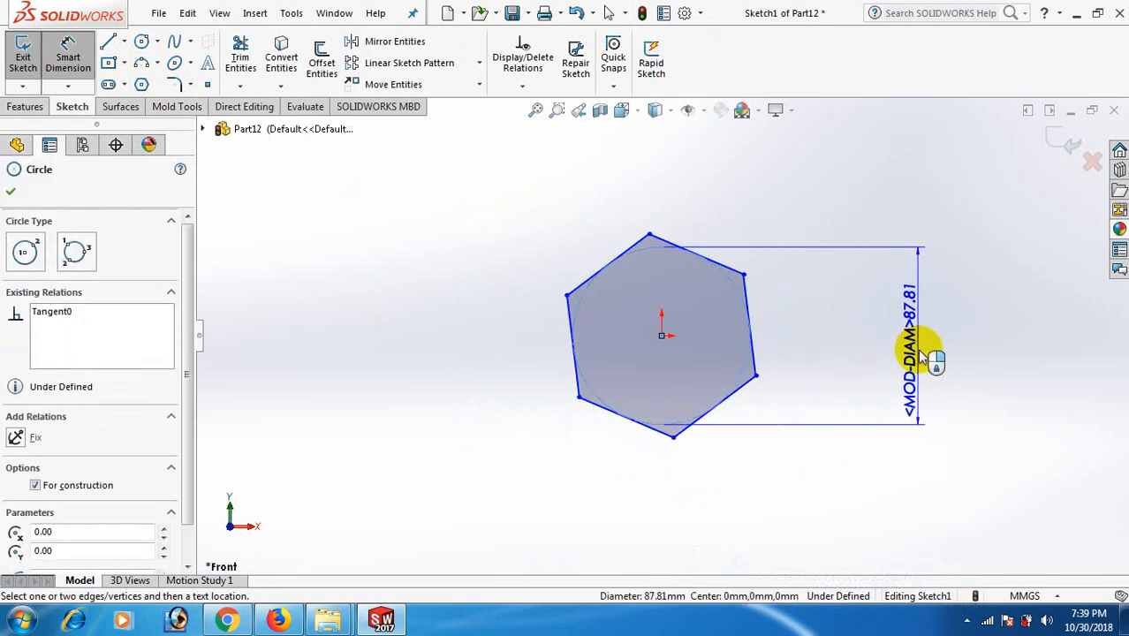
click(923, 318)
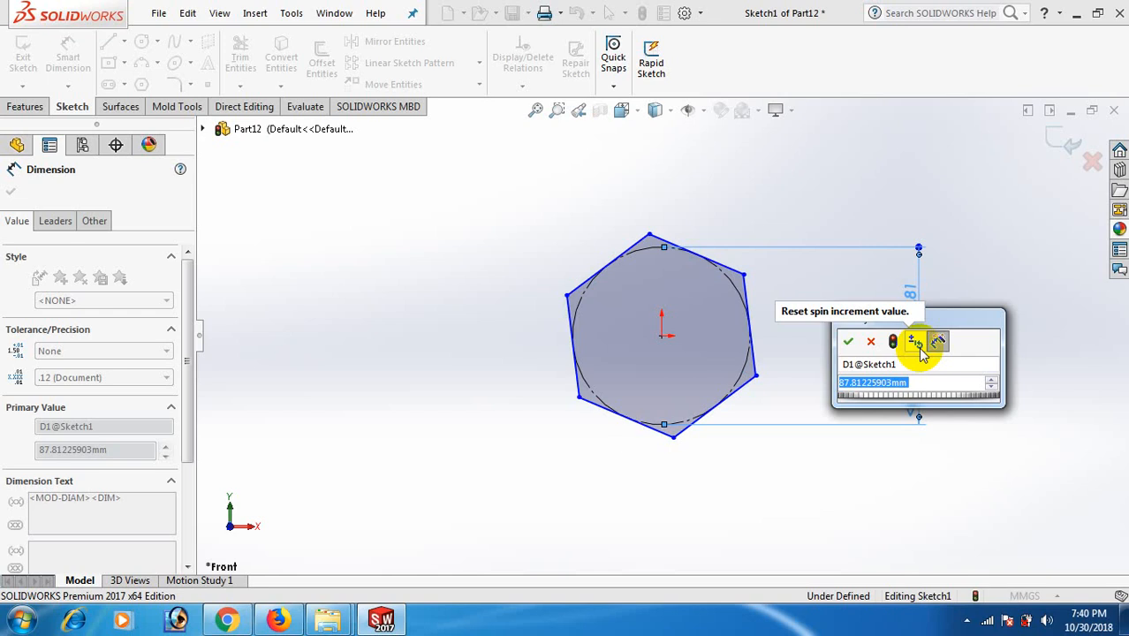
click(918, 346)
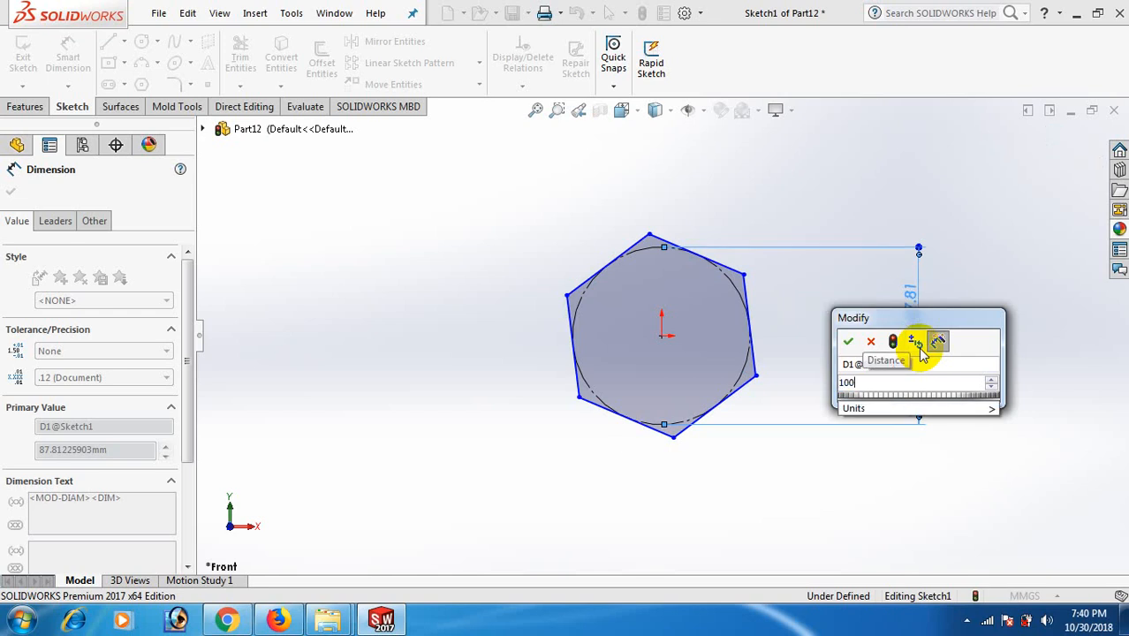
text(100)
key(Return)
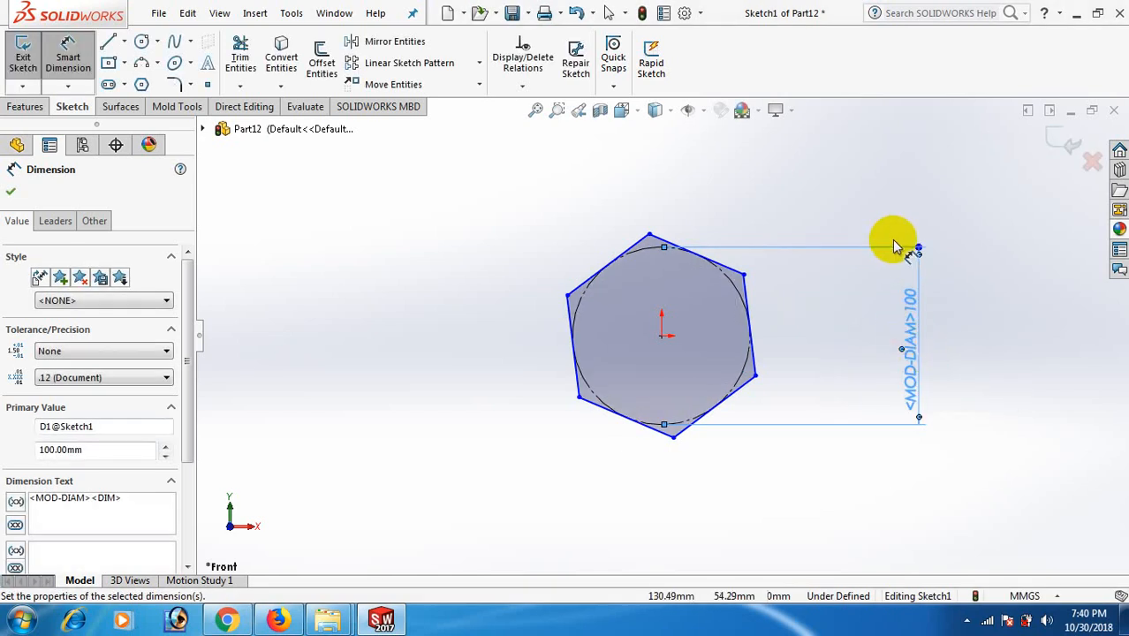
right_click(978, 239)
click(965, 372)
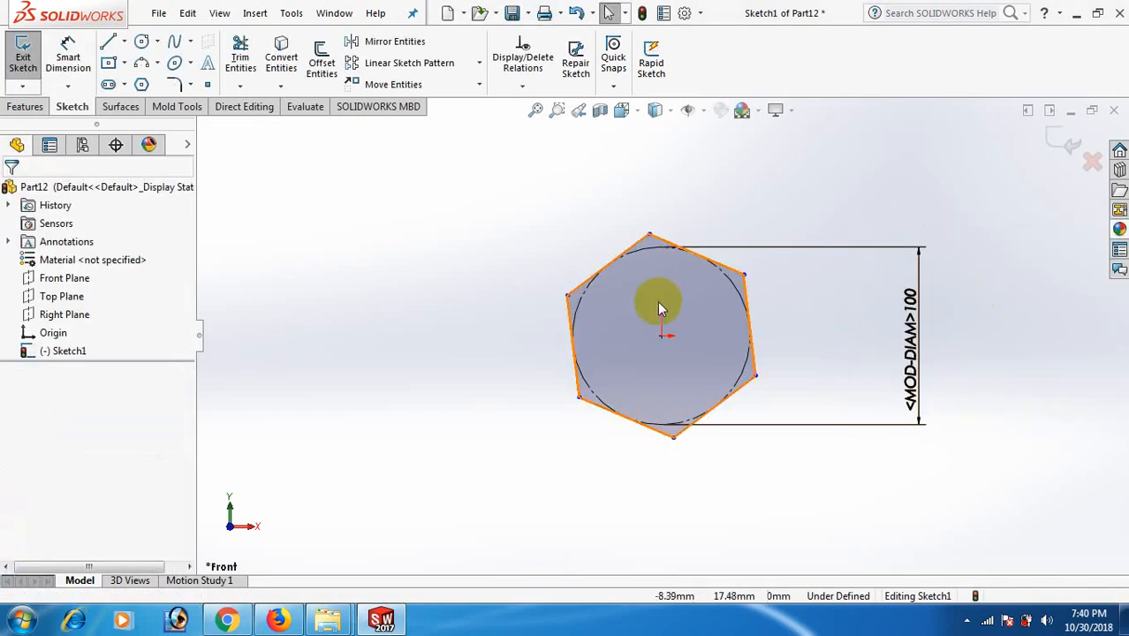
Step: Add a Horizontal relation between the hexagon's upper-left vertex and the origin
click(567, 295)
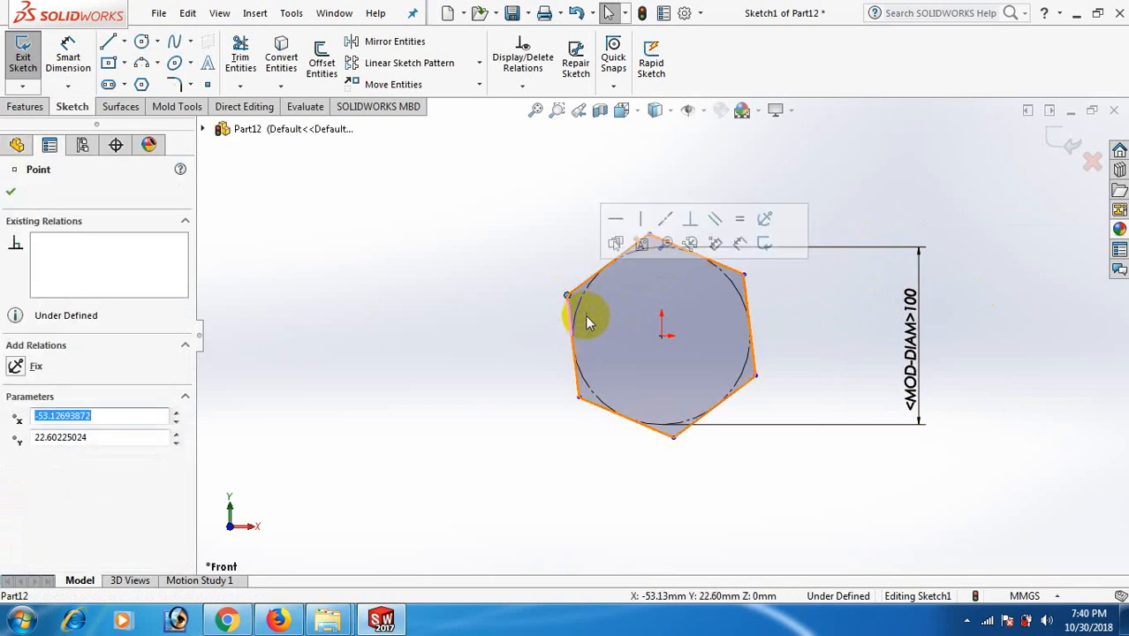
ctrl+click(661, 336)
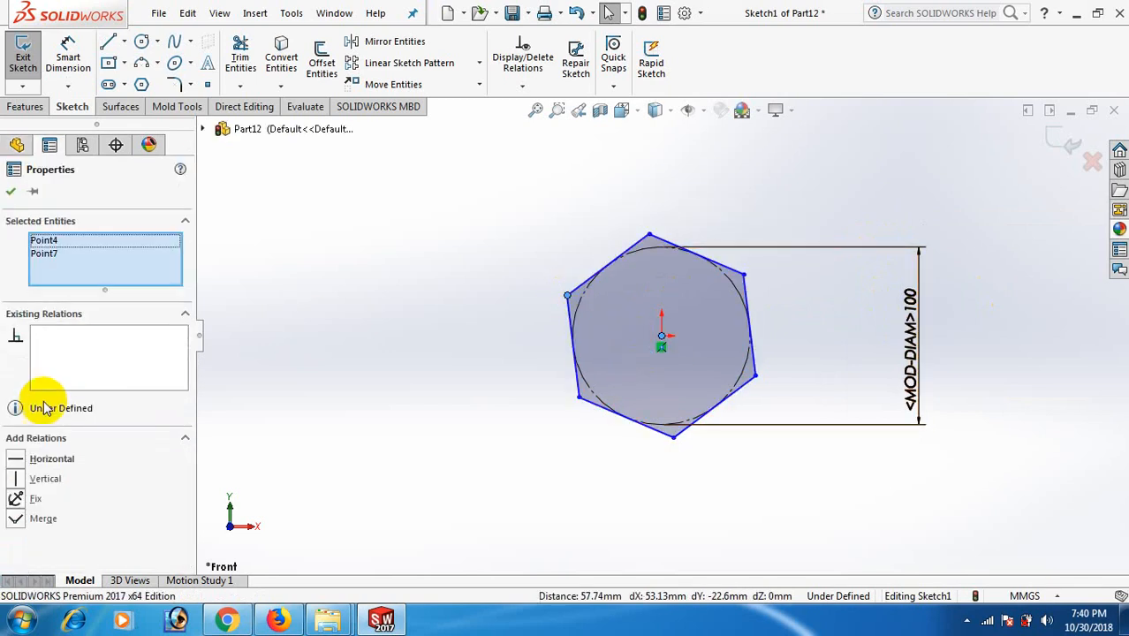
click(16, 458)
click(402, 421)
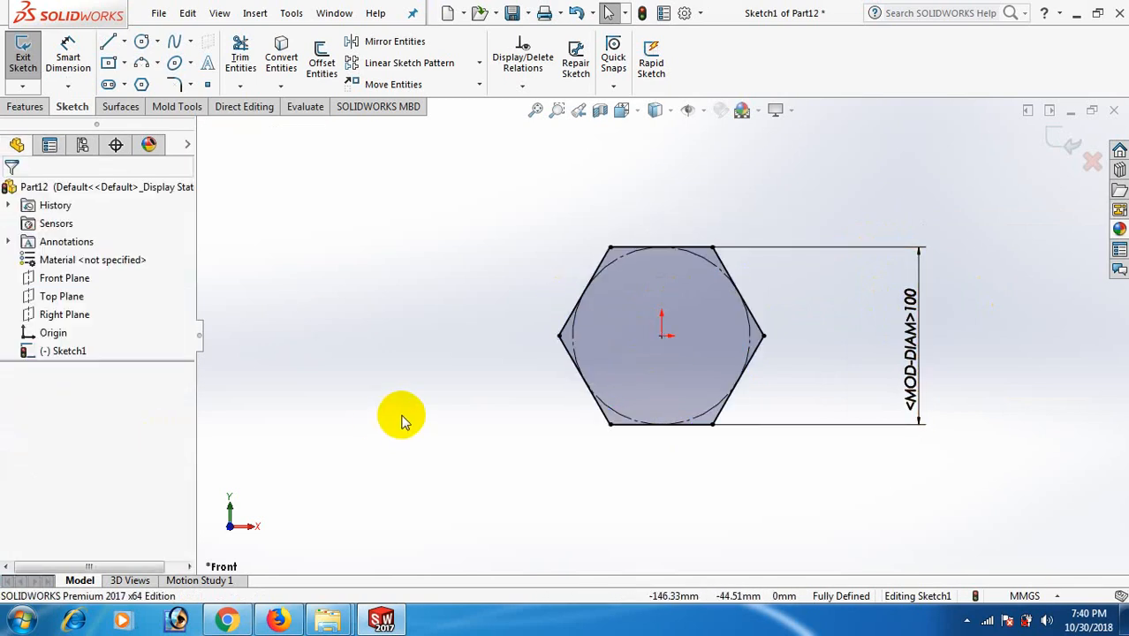
Step: Extrude the hexagon sketch 100 mm as a boss with the Mid Plane end condition
key(space)
click(417, 11)
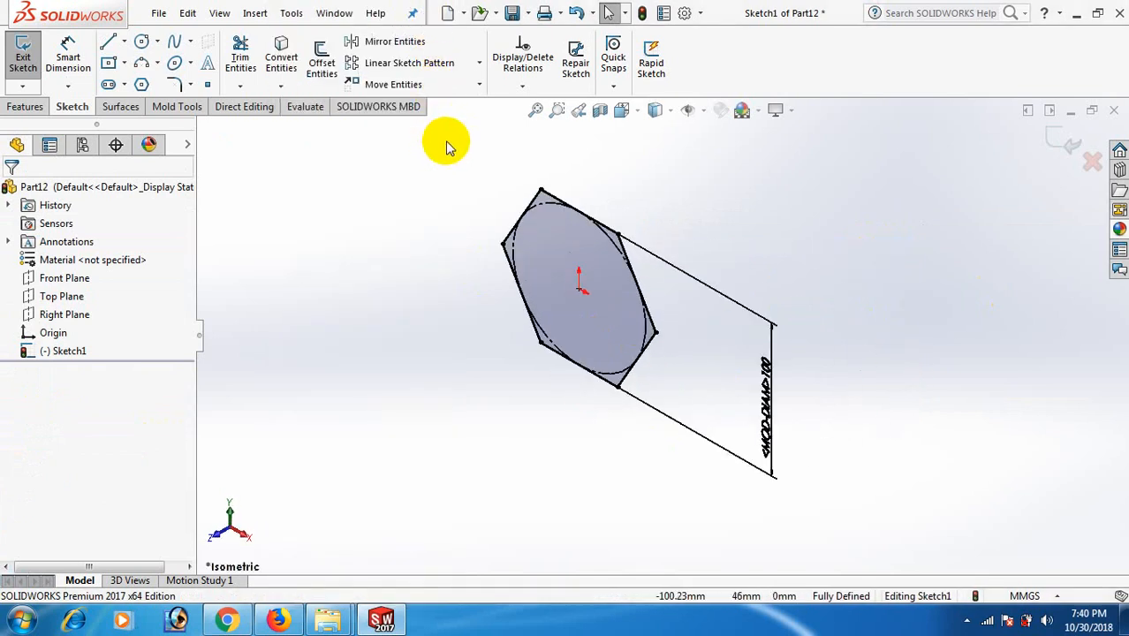
click(32, 107)
click(30, 60)
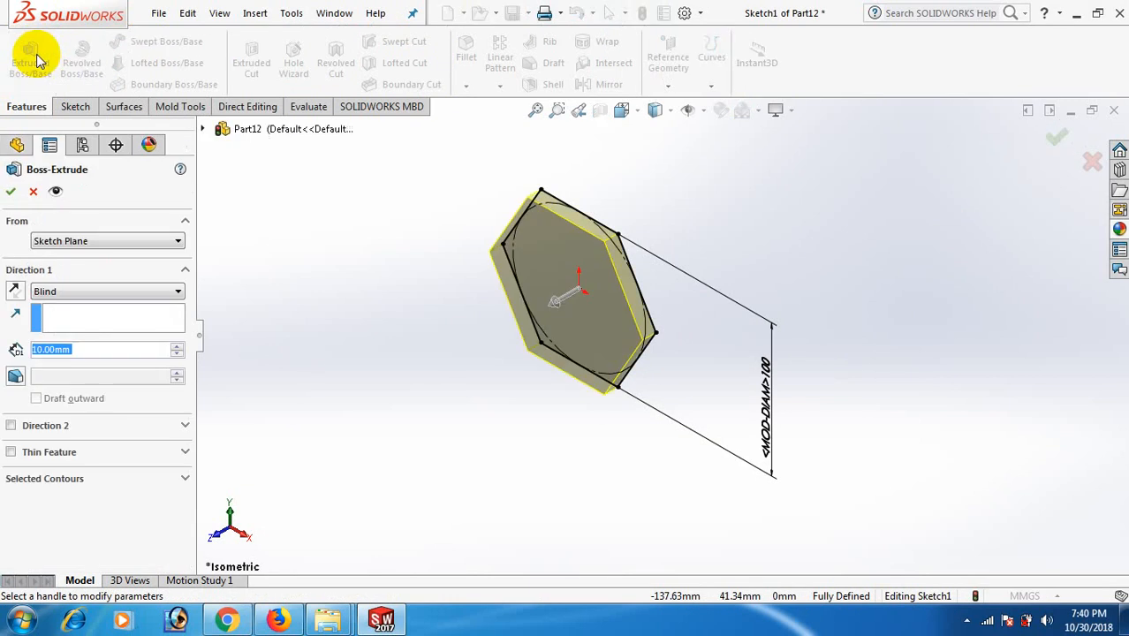
click(178, 291)
click(70, 357)
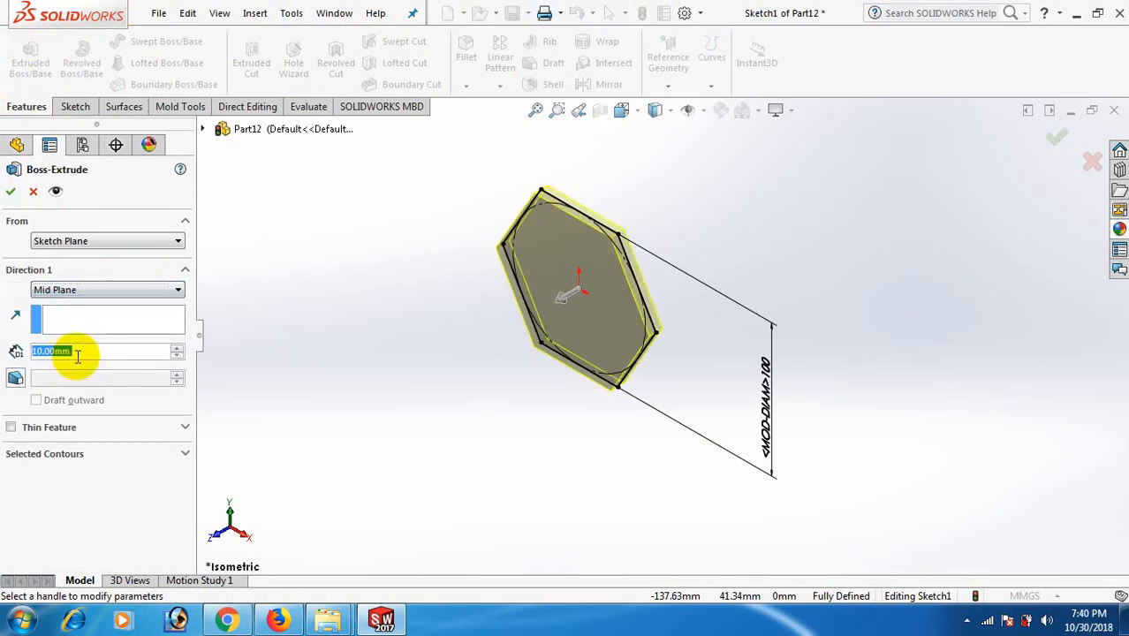
click(179, 349)
click(179, 349)
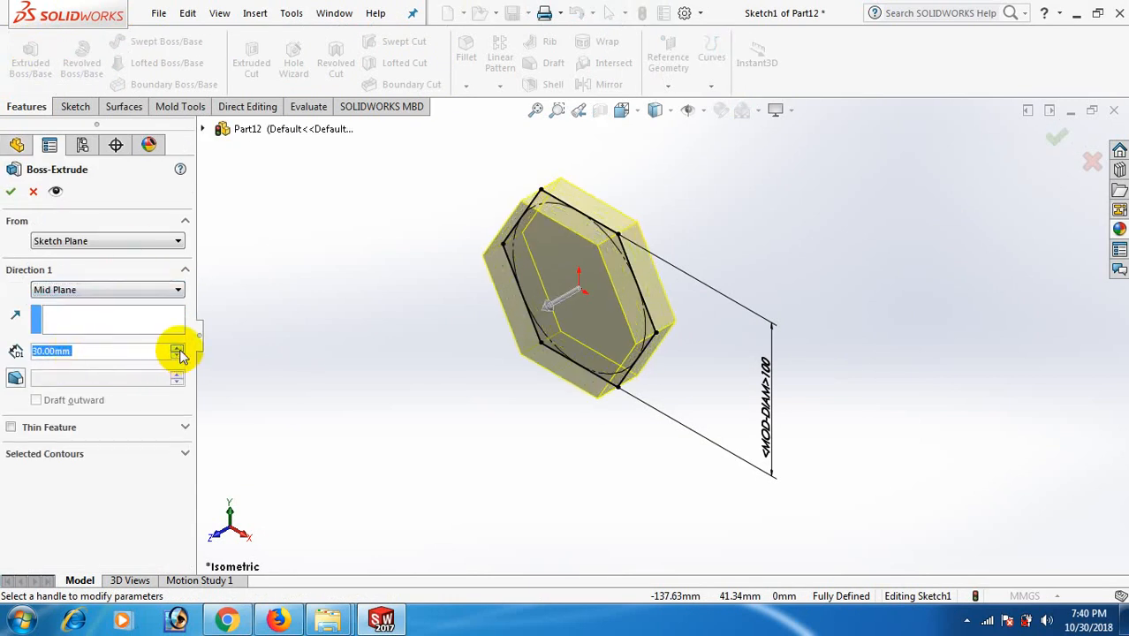
click(180, 349)
click(180, 349)
click(179, 350)
click(179, 350)
click(179, 350)
click(179, 350)
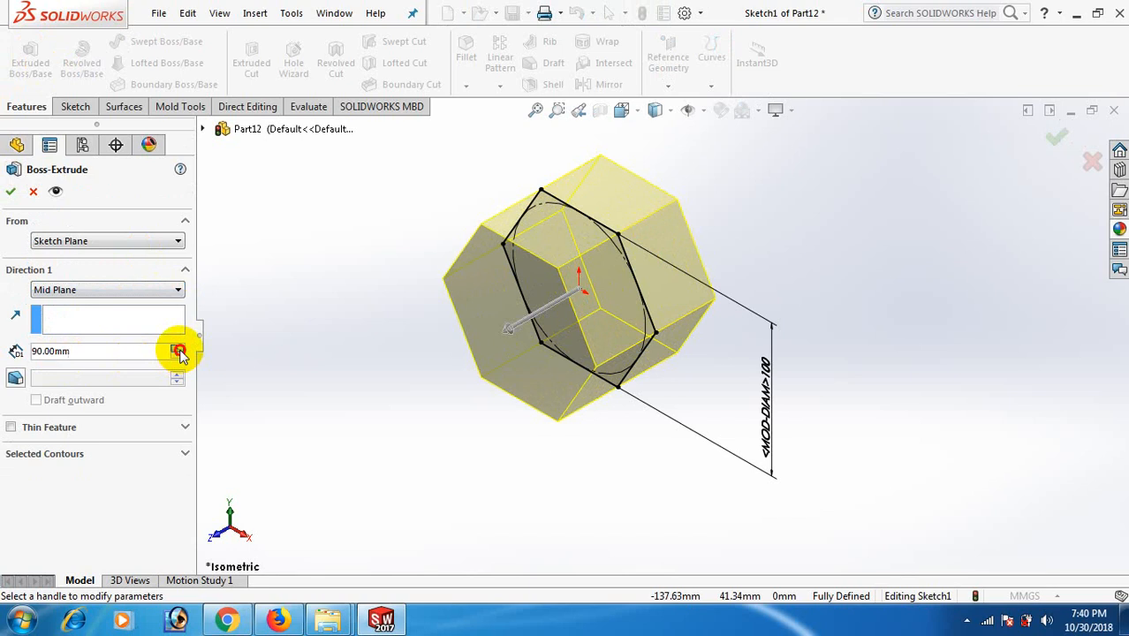
click(179, 349)
click(8, 193)
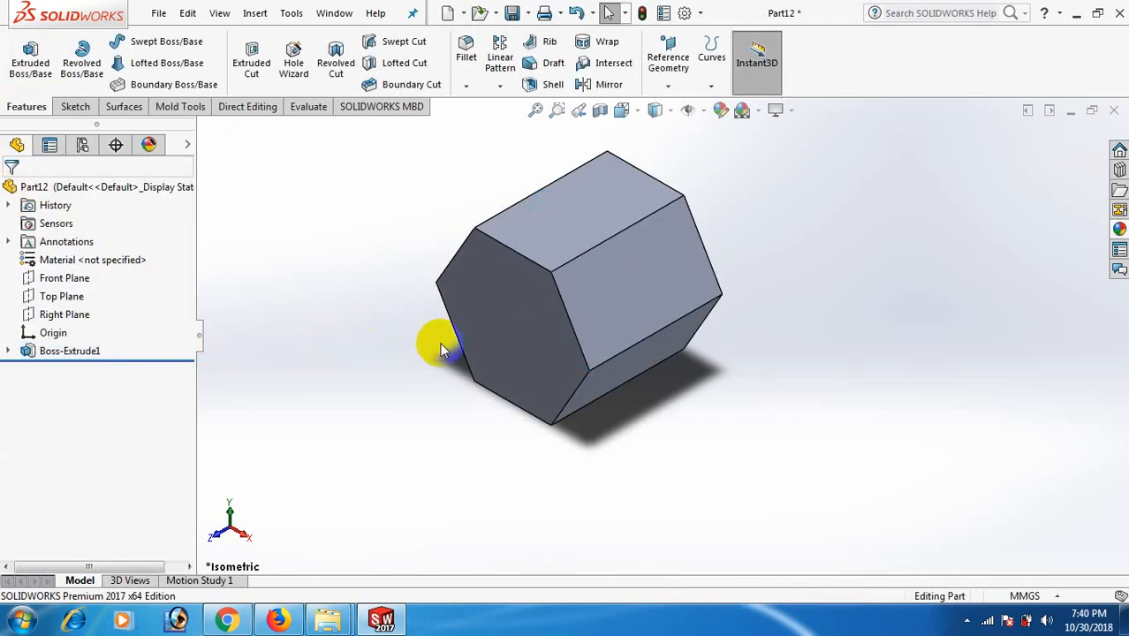
Step: Sketch a circle about 65 mm in diameter on the prism's front hexagonal face, centred on the origin
click(563, 284)
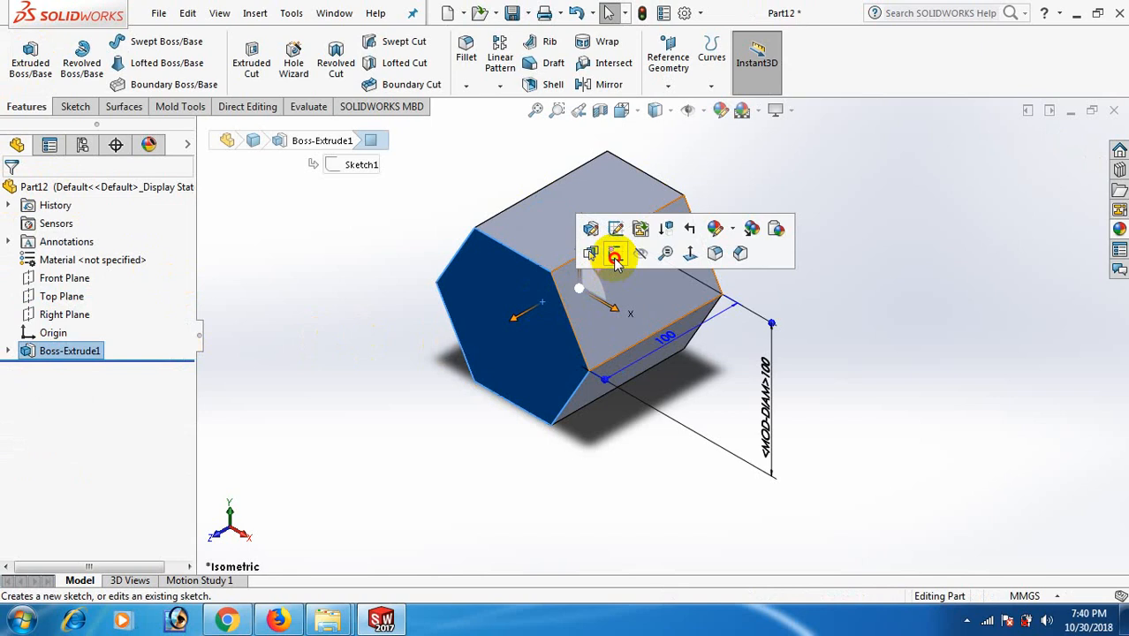
click(591, 253)
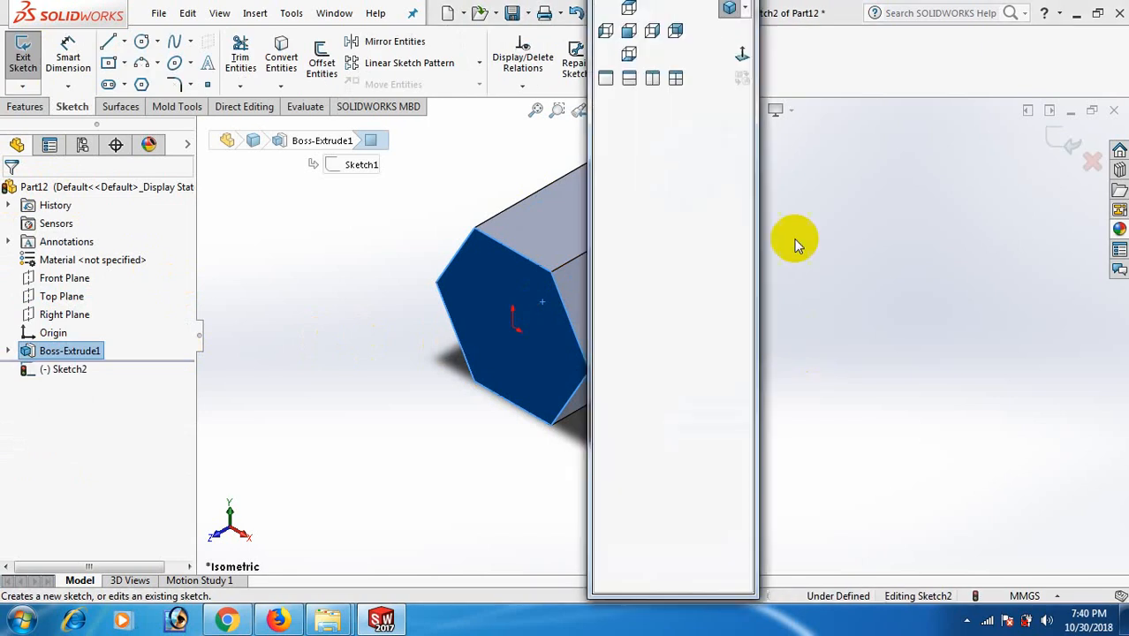
click(741, 59)
right_drag(987, 295, 1110, 324)
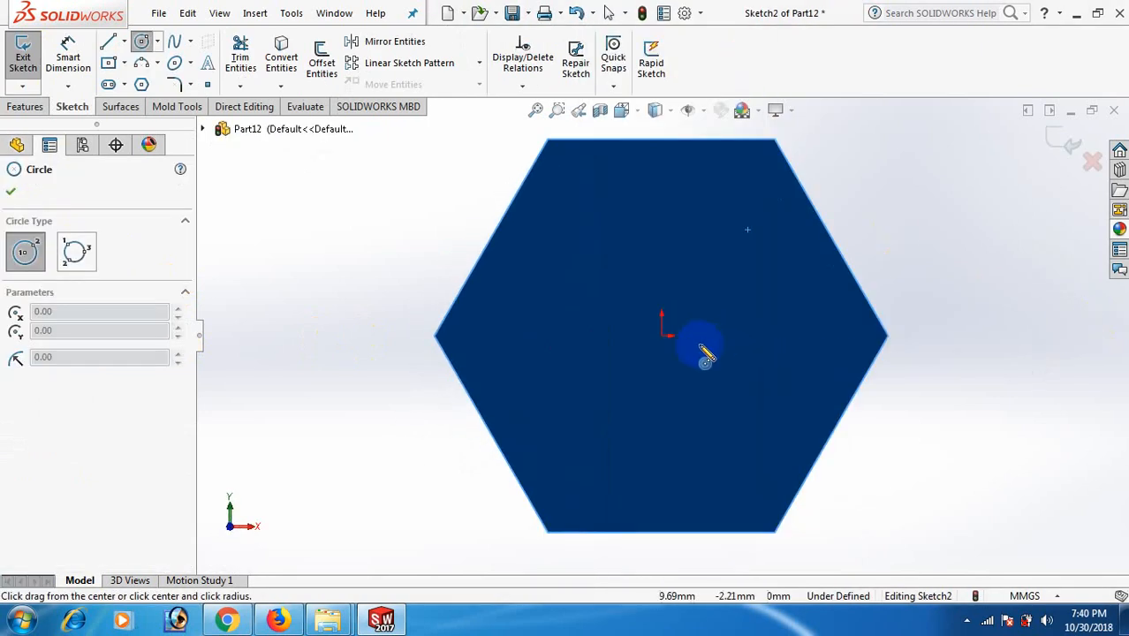
drag(662, 336, 786, 359)
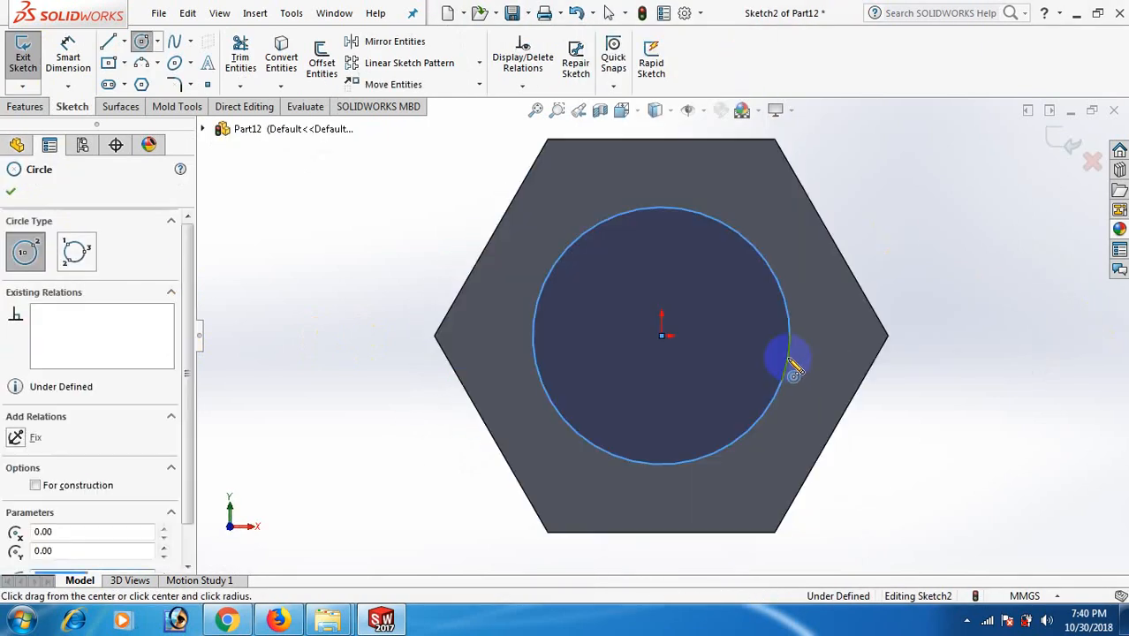
Step: Dimension the circle on the hexagonal face to a diameter of 90 mm
right_drag(907, 450, 937, 353)
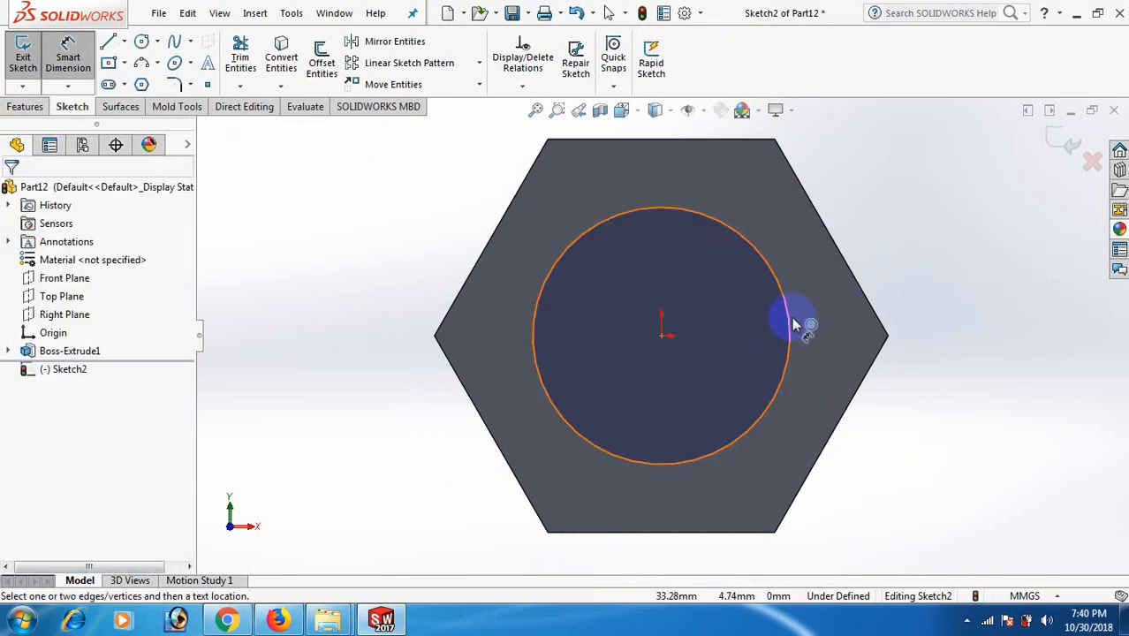
click(791, 322)
click(1025, 314)
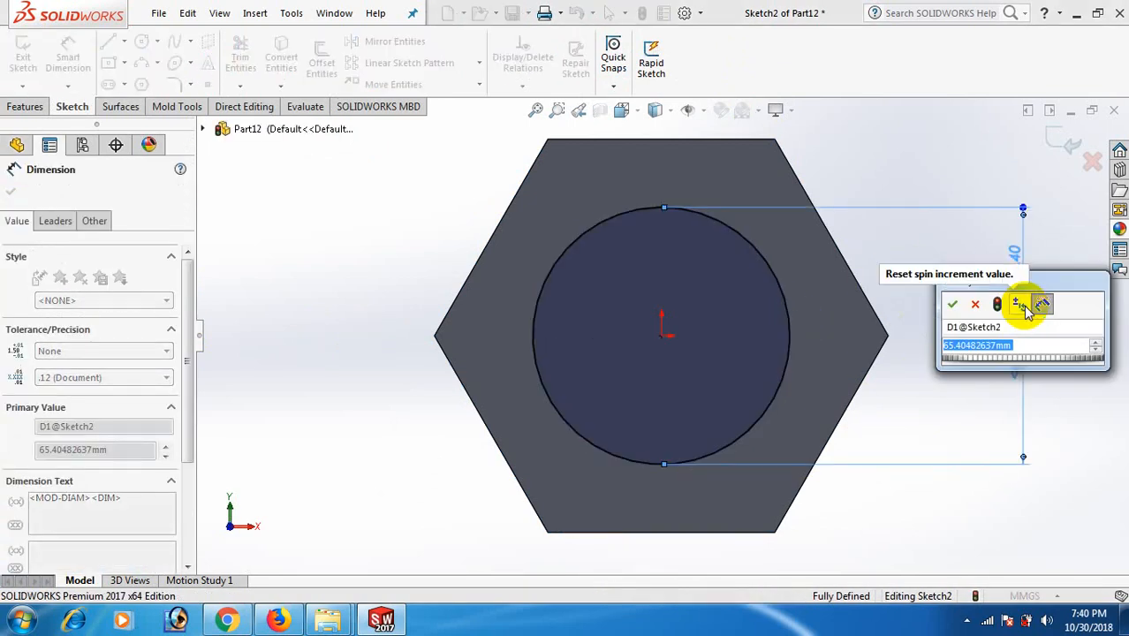
text(90)
key(Return)
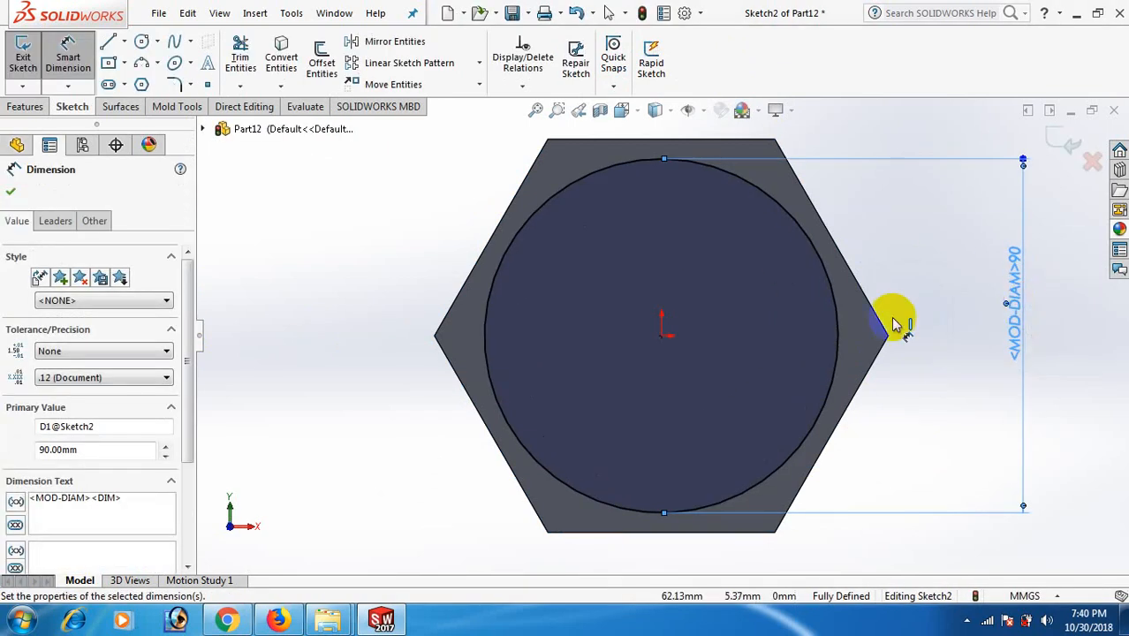
click(917, 247)
right_click(917, 247)
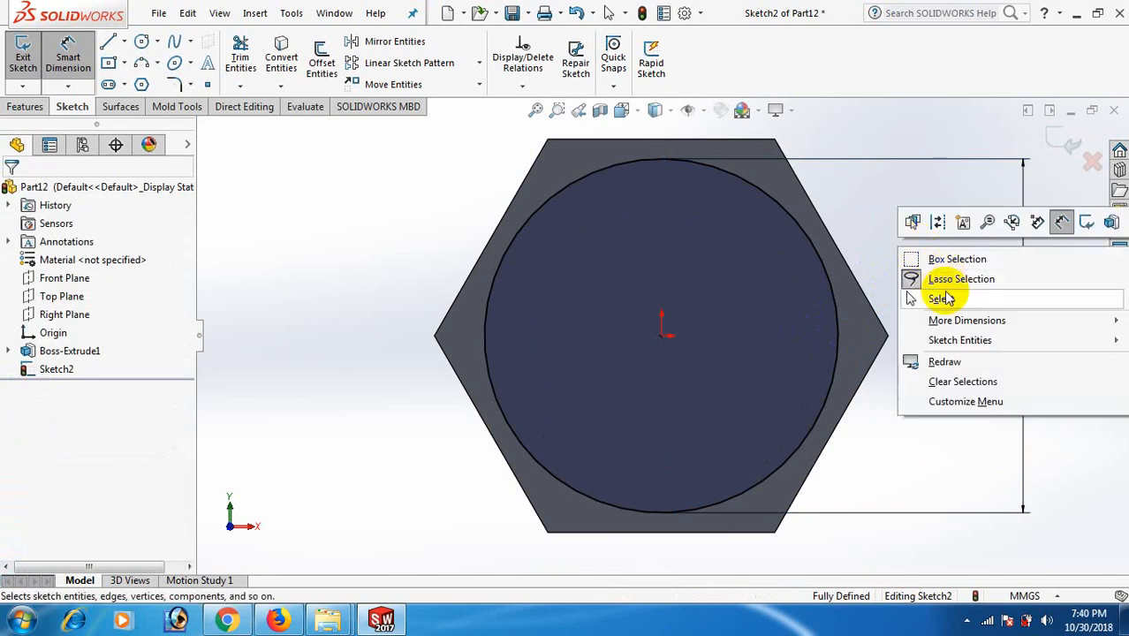
click(943, 300)
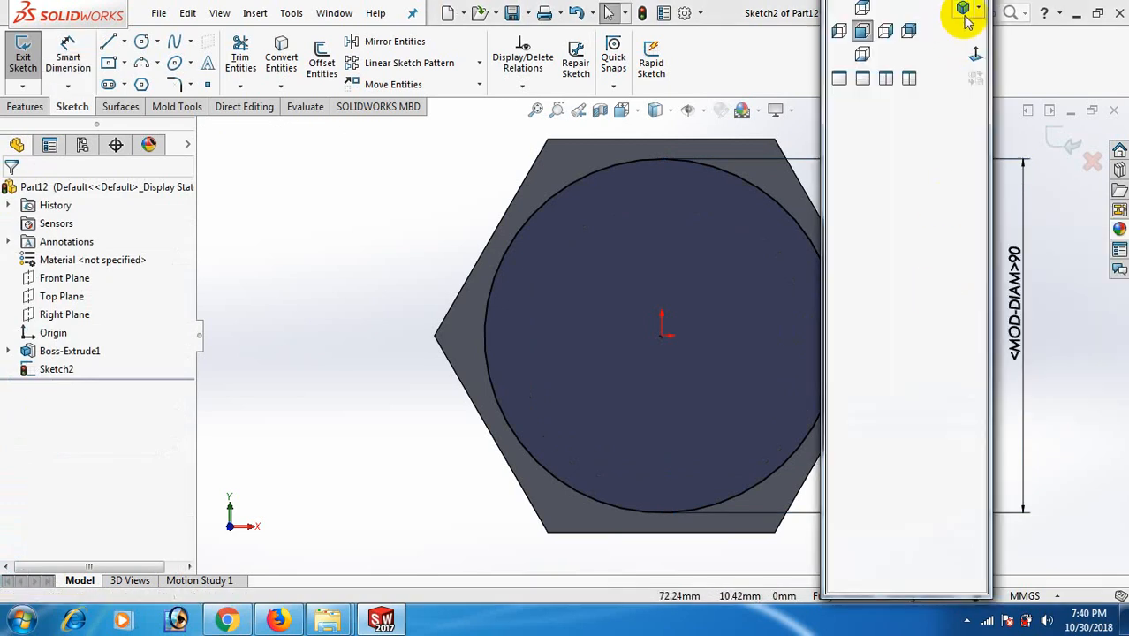
Step: Cut the circle through the hexagonal prism with a Blind Extruded Cut 100 mm deep
key(ctrl+7)
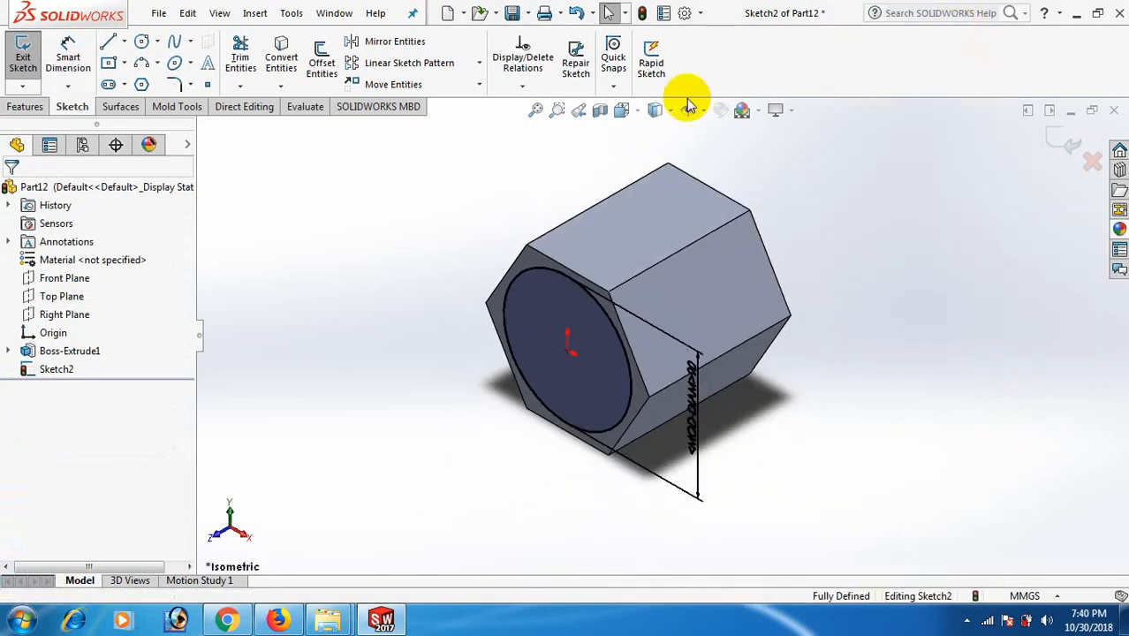
click(25, 106)
click(252, 56)
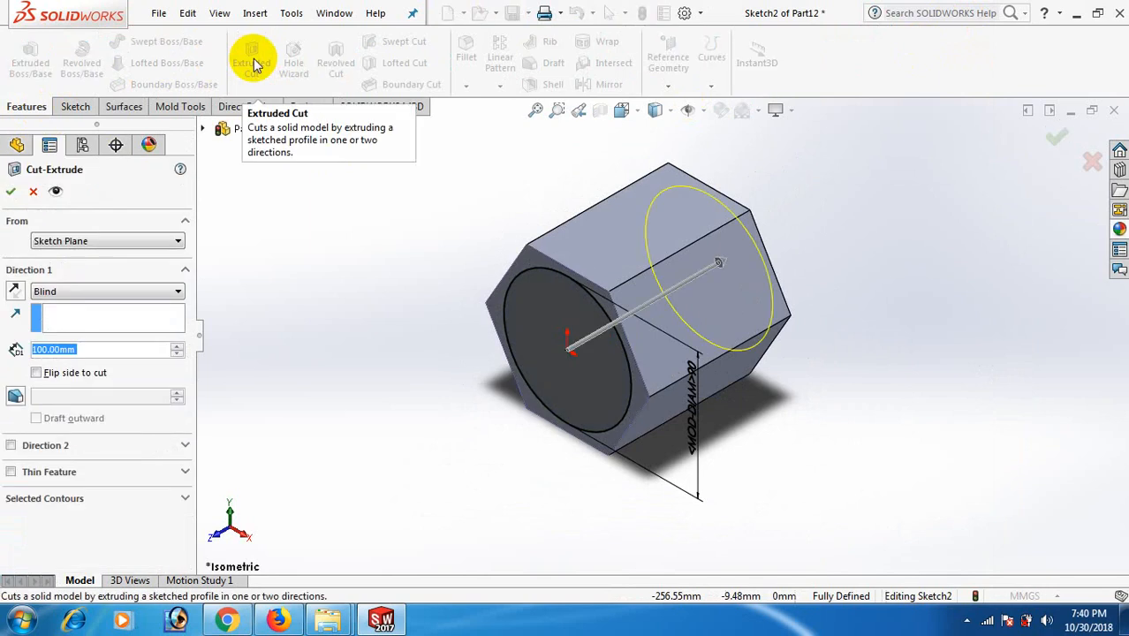
click(11, 190)
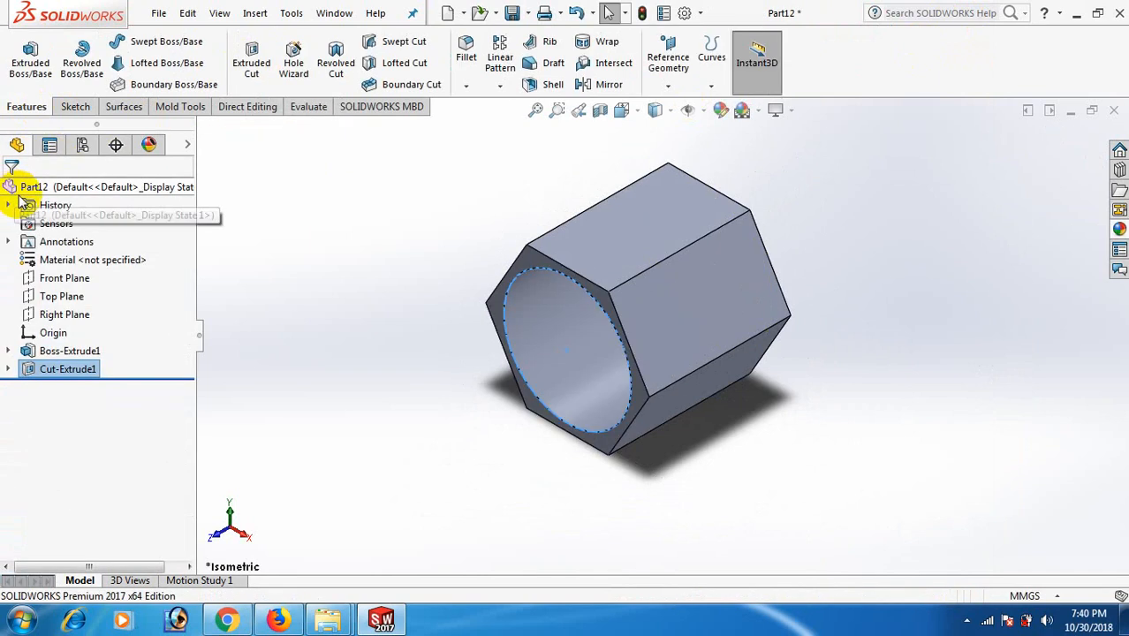
Step: Sketch a circle about 100 mm in diameter on the prism's front hexagonal face, centred on the origin
click(284, 263)
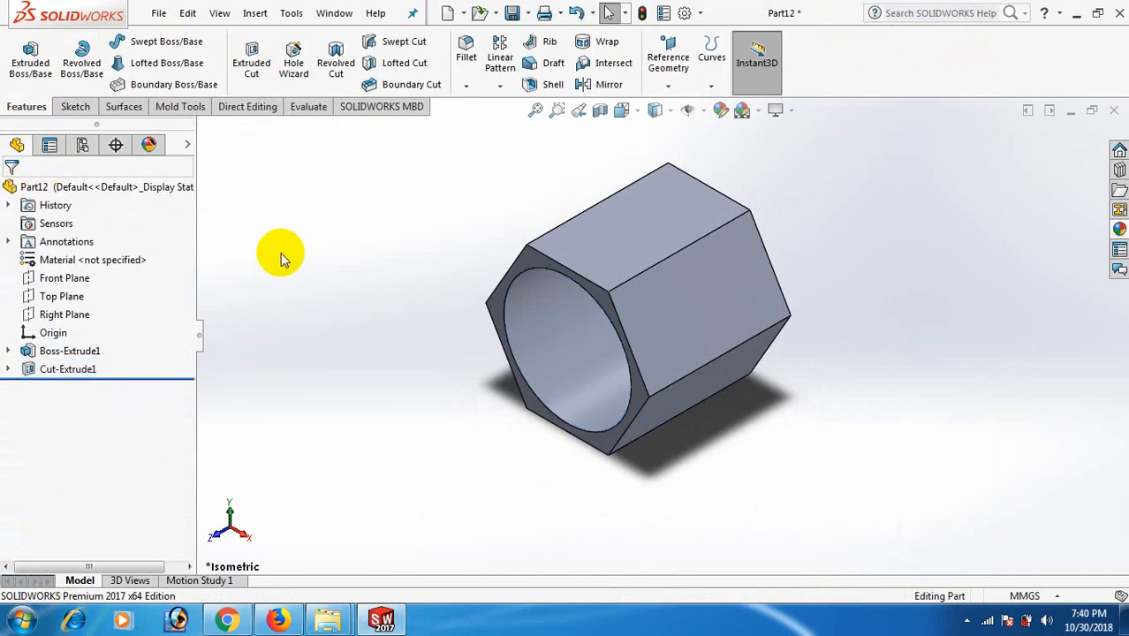
scroll(722, 450, down, 3)
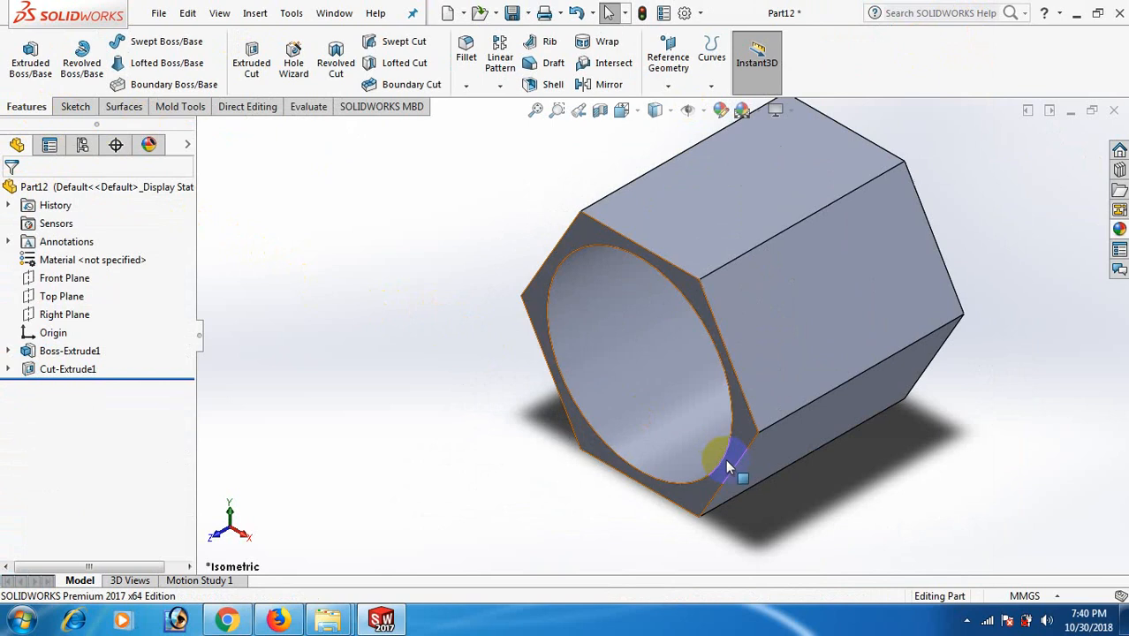
click(731, 461)
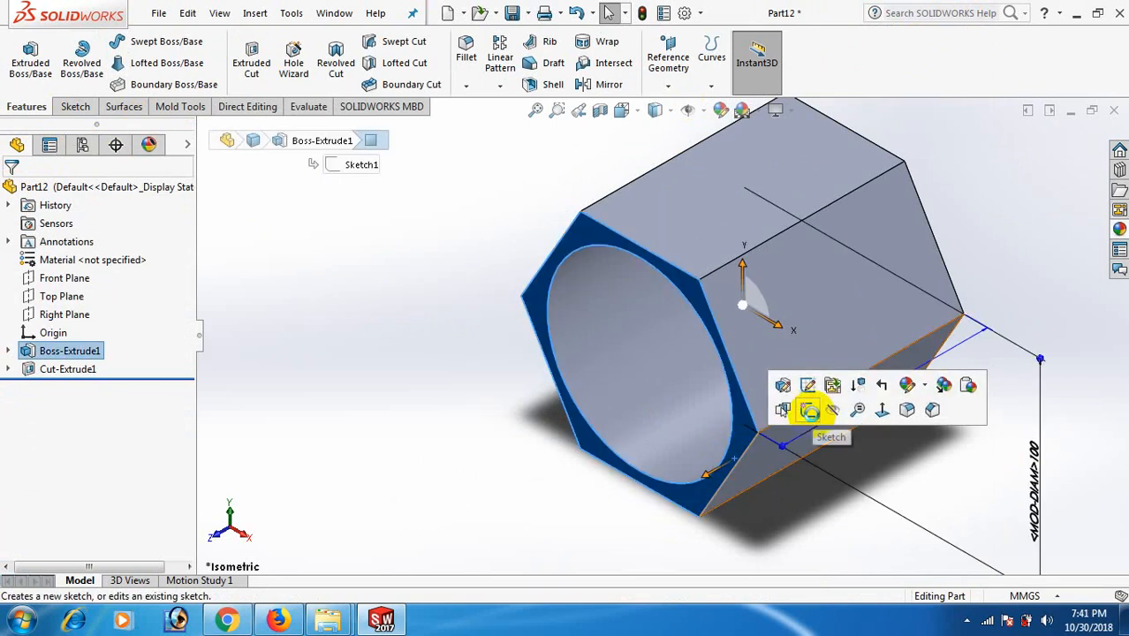
click(809, 410)
key(space)
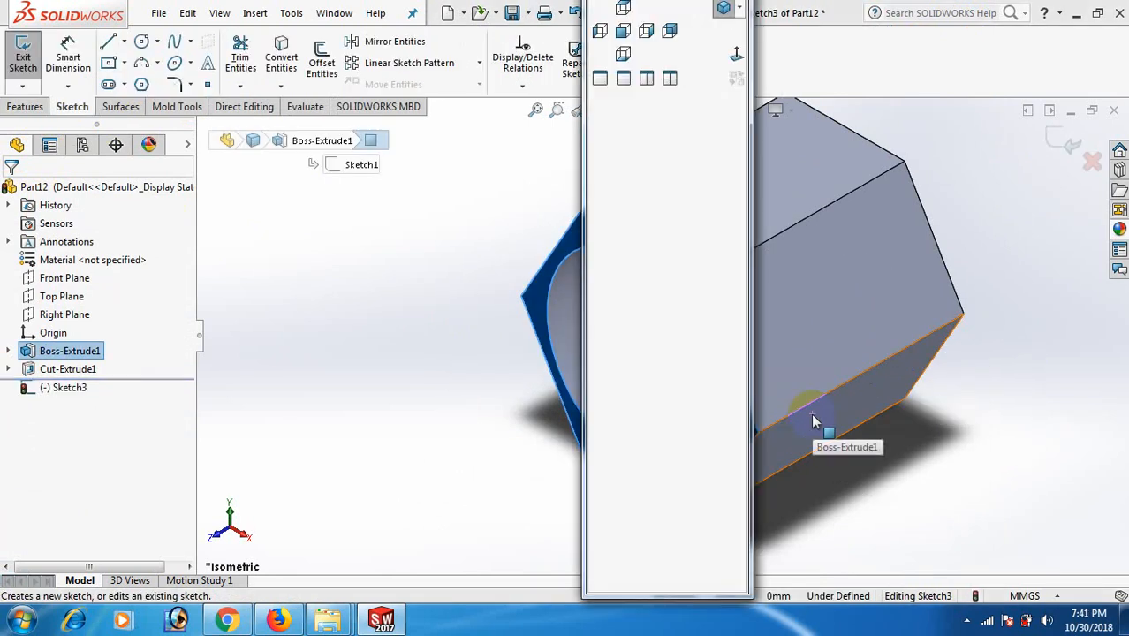
click(737, 61)
right_drag(345, 207, 499, 247)
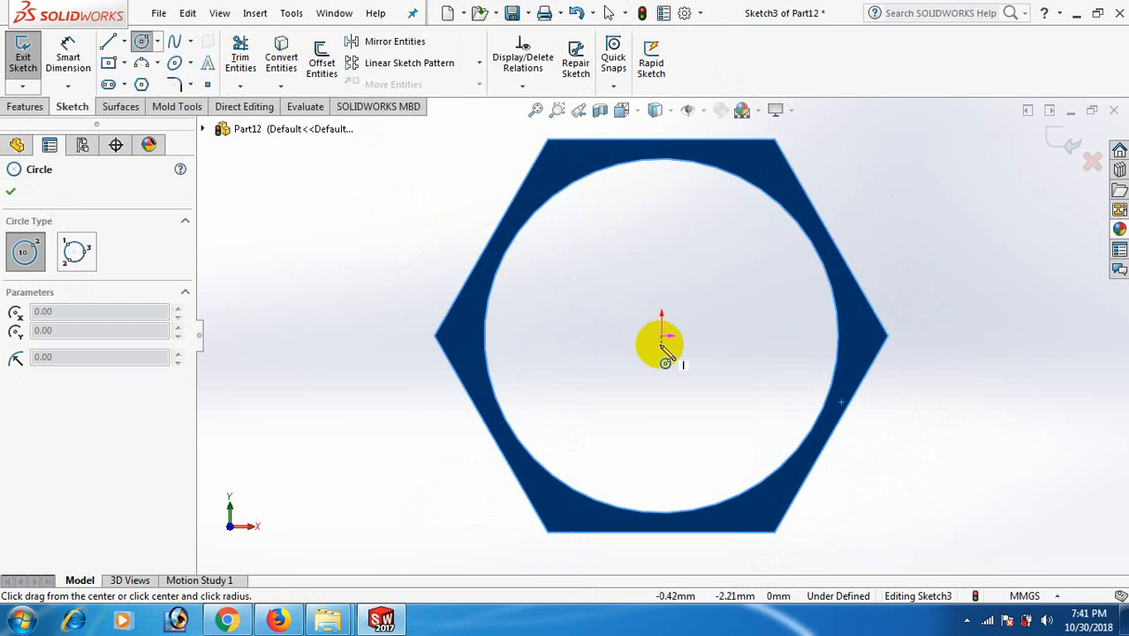
click(662, 336)
click(673, 143)
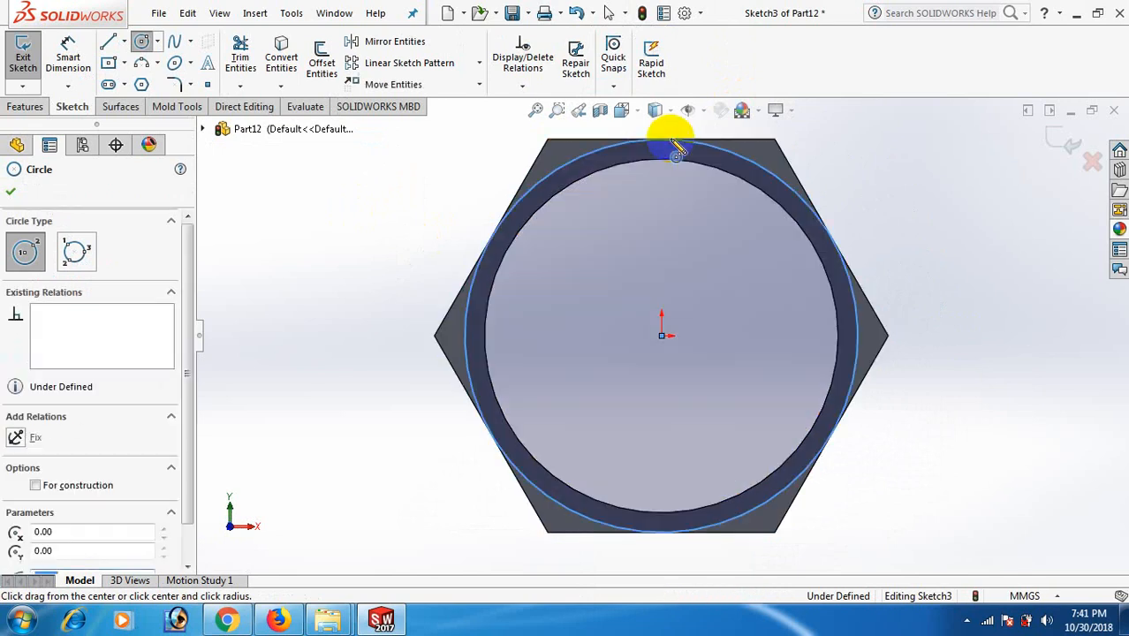
right_click(676, 150)
click(712, 150)
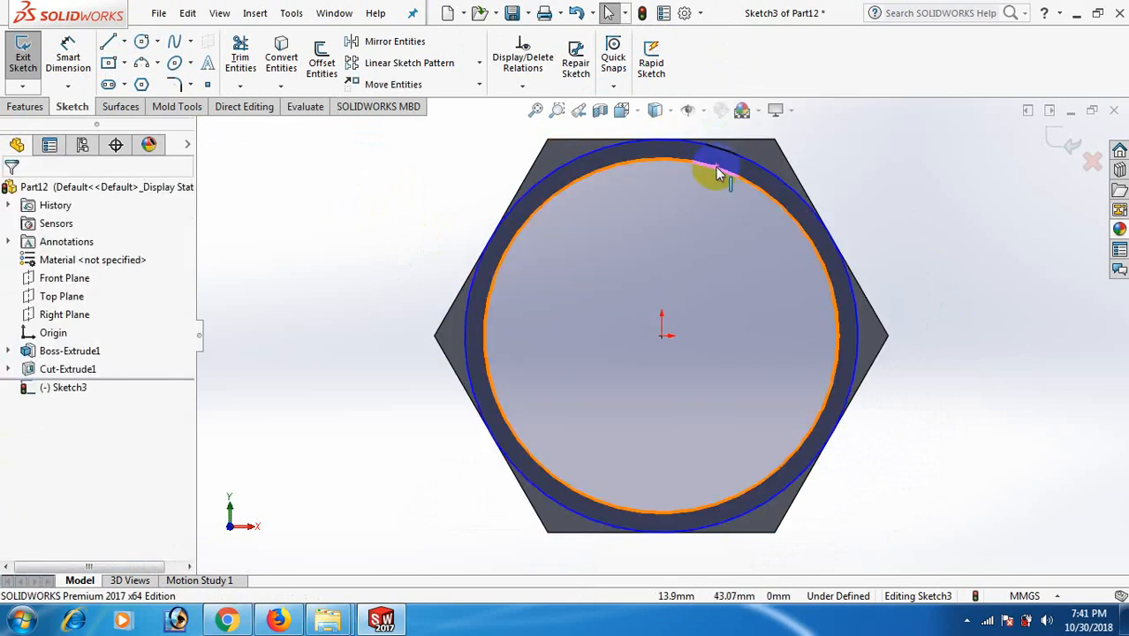
Step: Convert the front bore edge into the sketch and make the outer circle tangent to the hexagon's upper edge
click(715, 171)
click(282, 50)
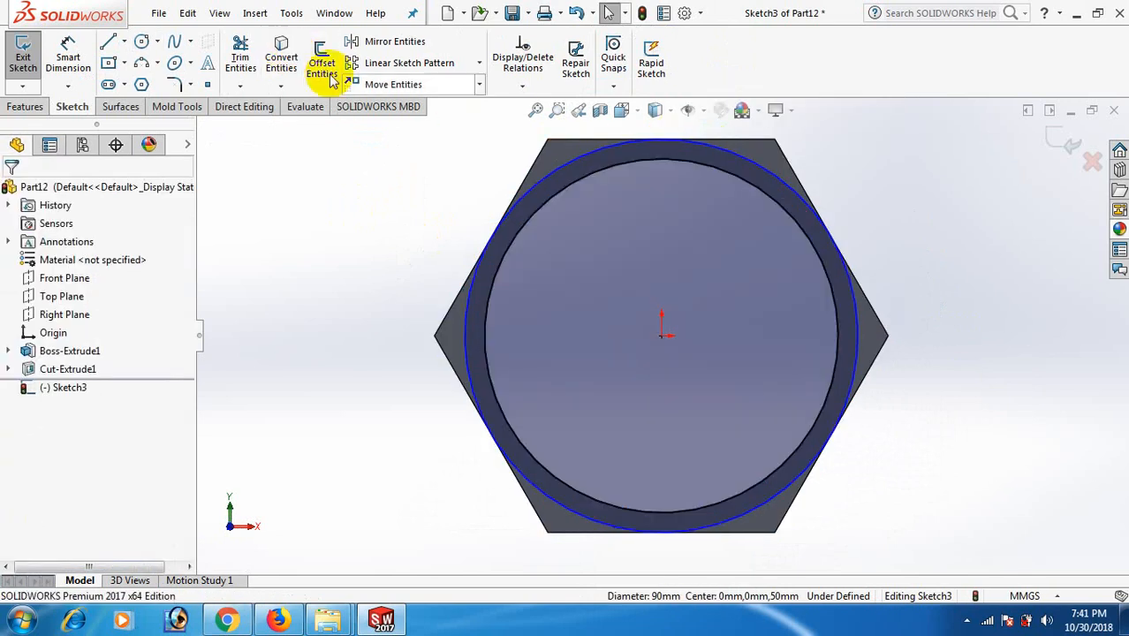
click(740, 159)
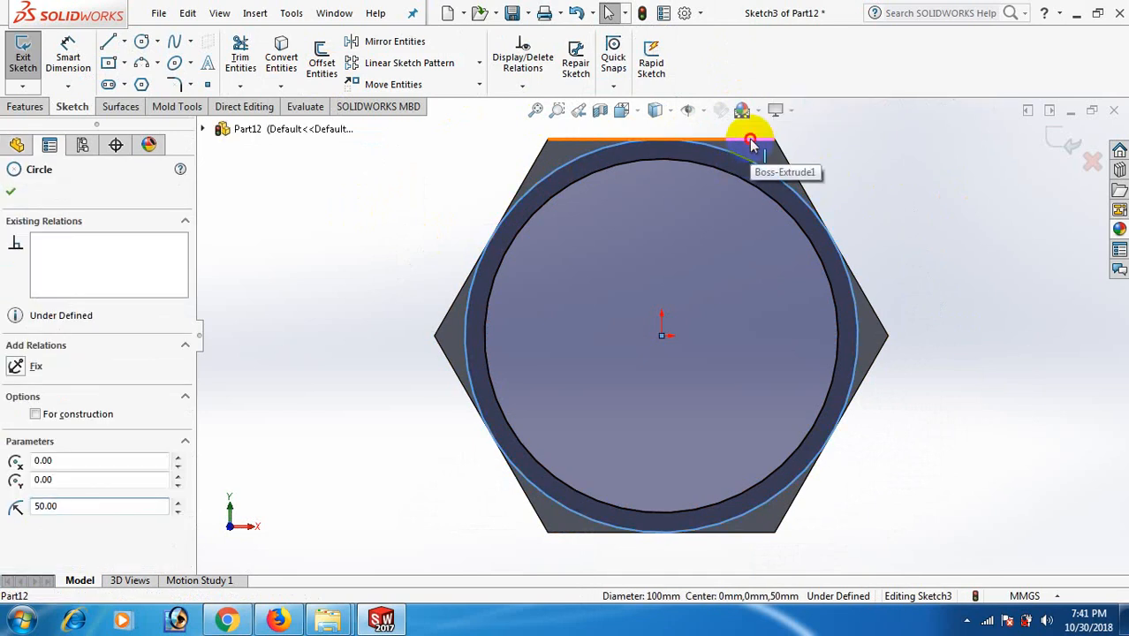
ctrl+click(748, 139)
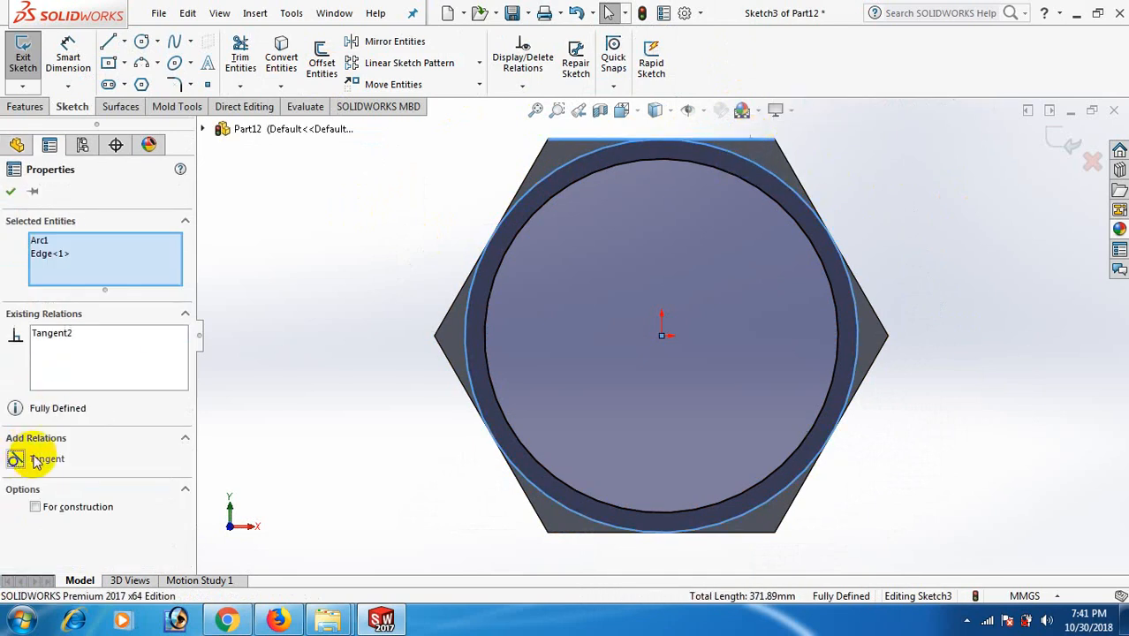
click(906, 323)
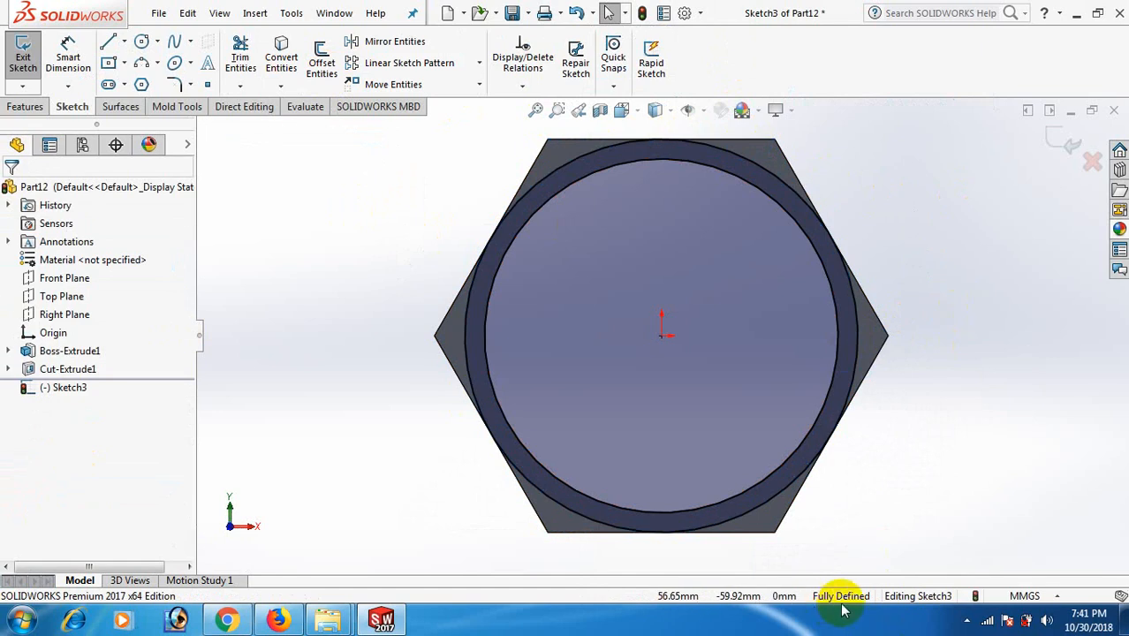
Step: Extrude the front ring sketch outward as a Blind boss 20 mm deep, merged with the prism
key(space)
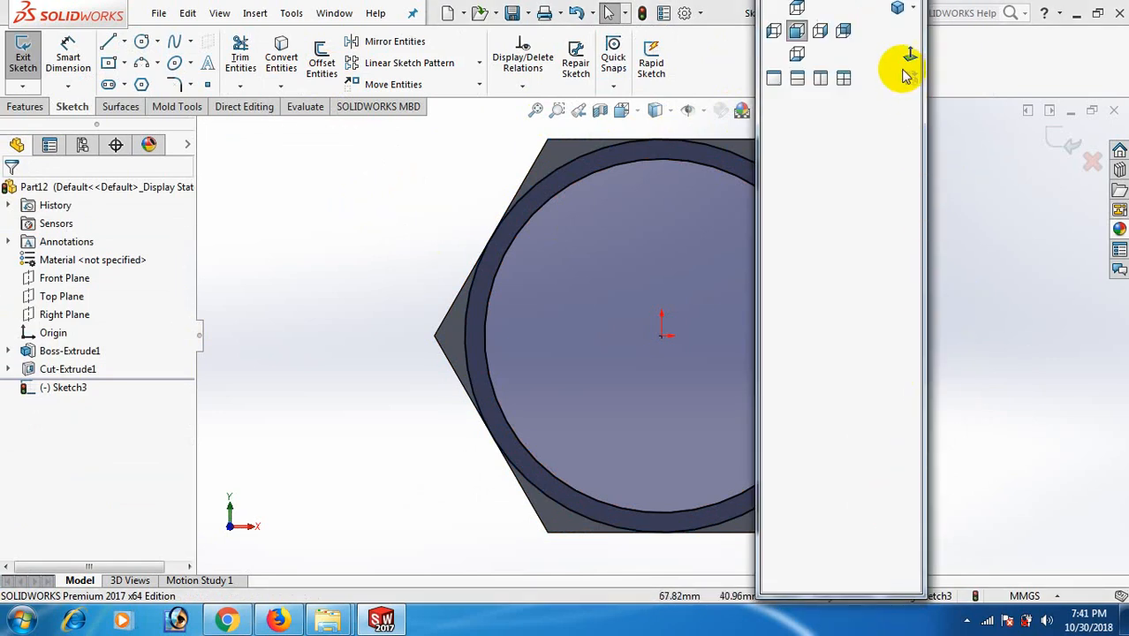
click(897, 8)
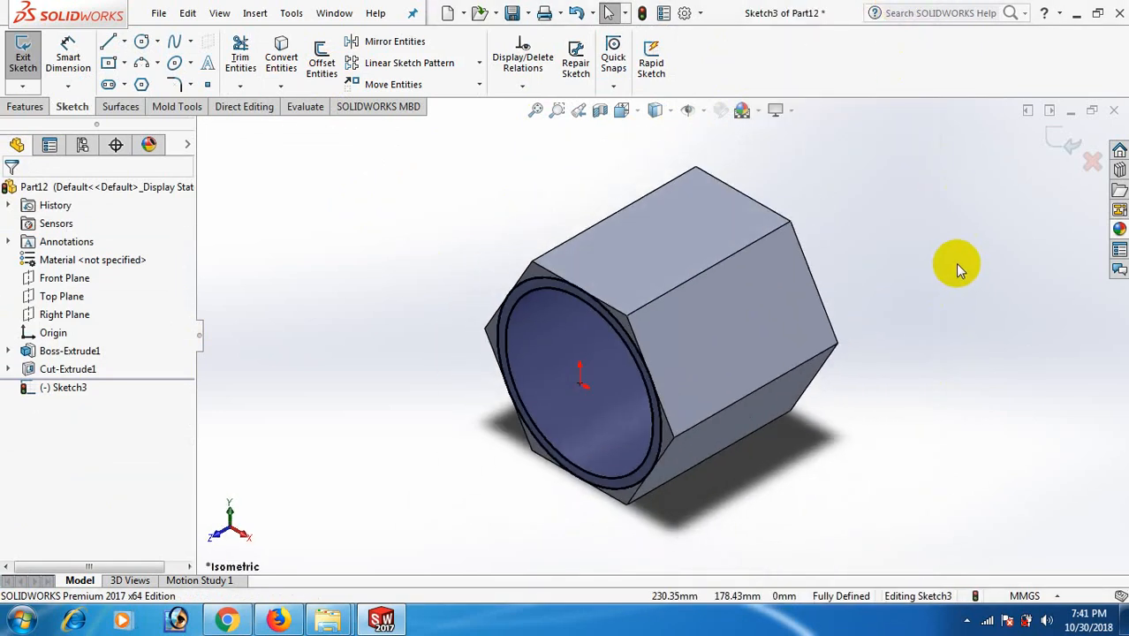
click(25, 106)
click(31, 69)
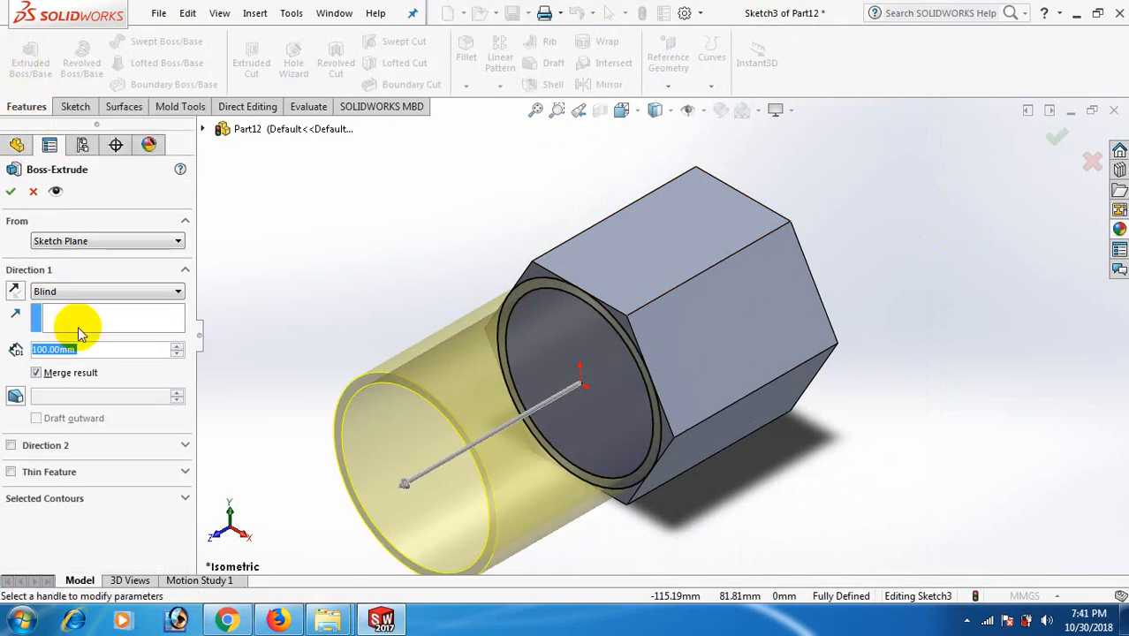
text(20)
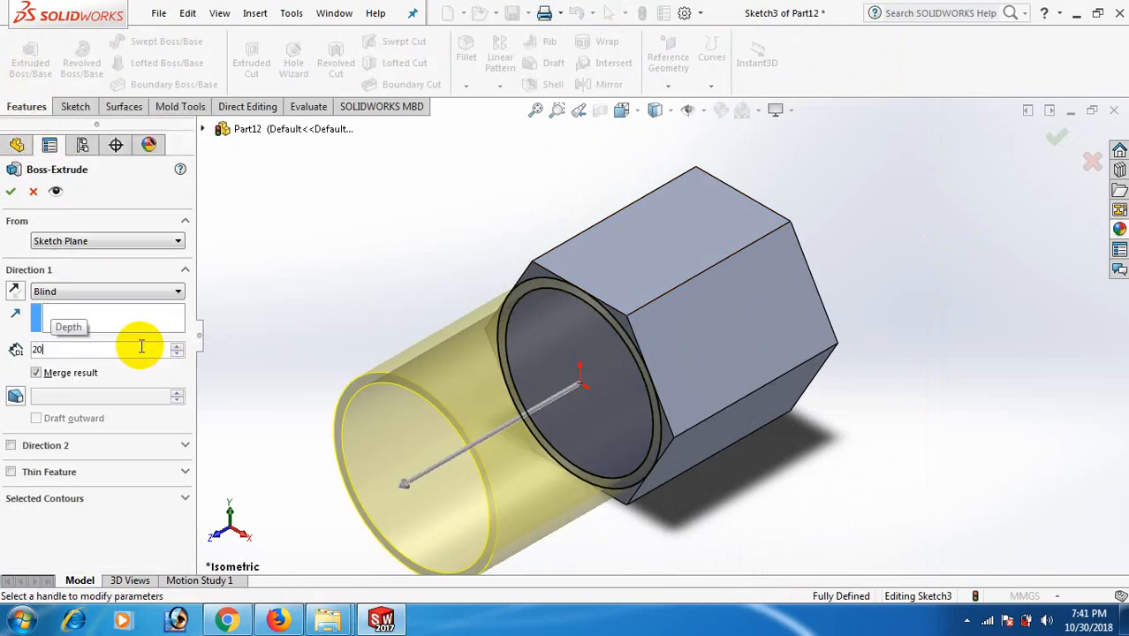
key(Return)
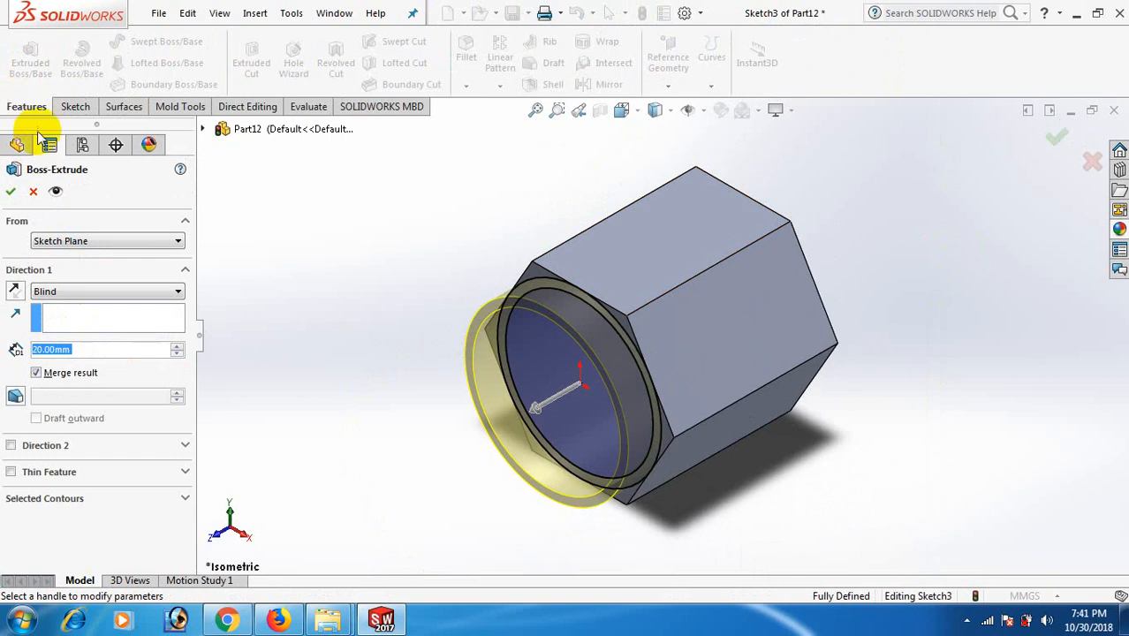
click(11, 191)
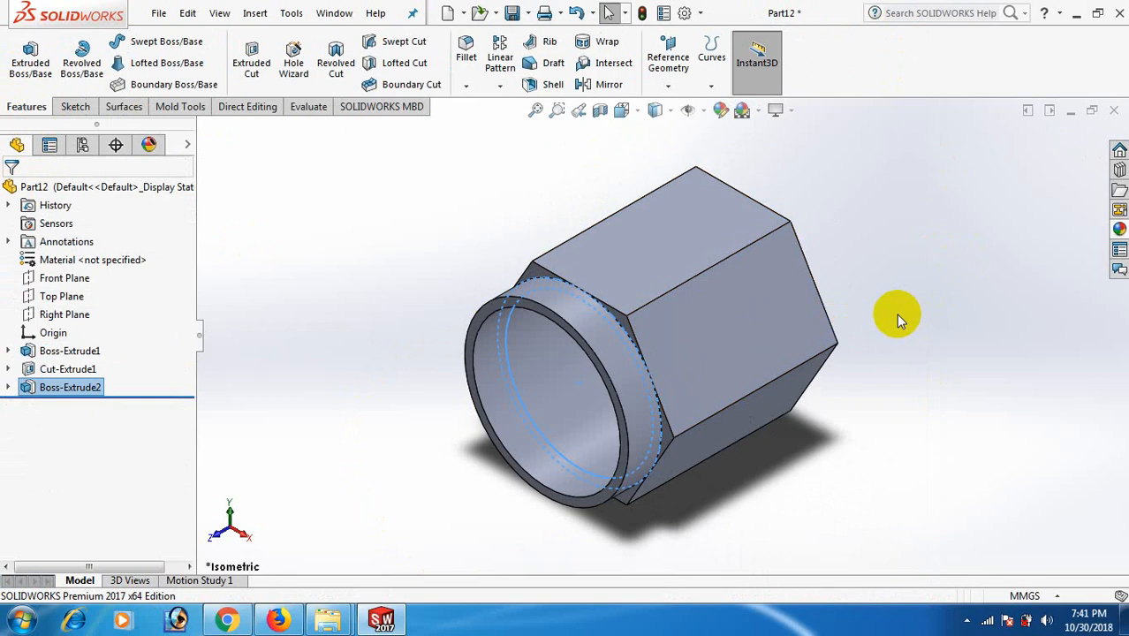
Step: Sketch a circle on the prism's rear hexagonal face, centred on the origin and reaching about to the hexagon's sides
middle_drag(896, 316, 794, 359)
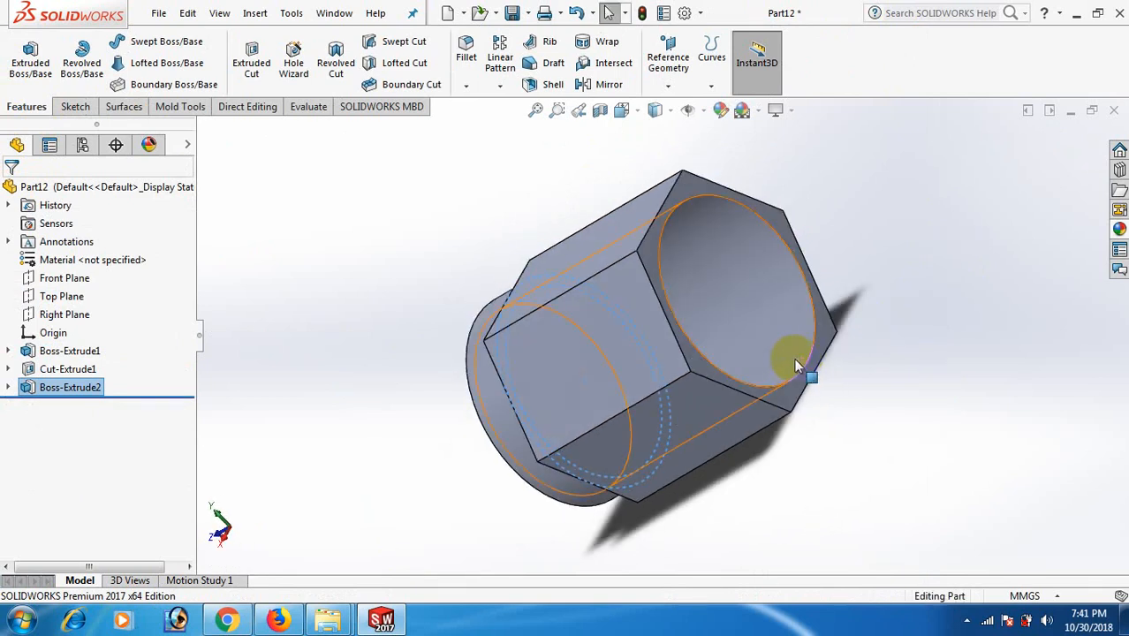
scroll(777, 371, down, 5)
click(768, 393)
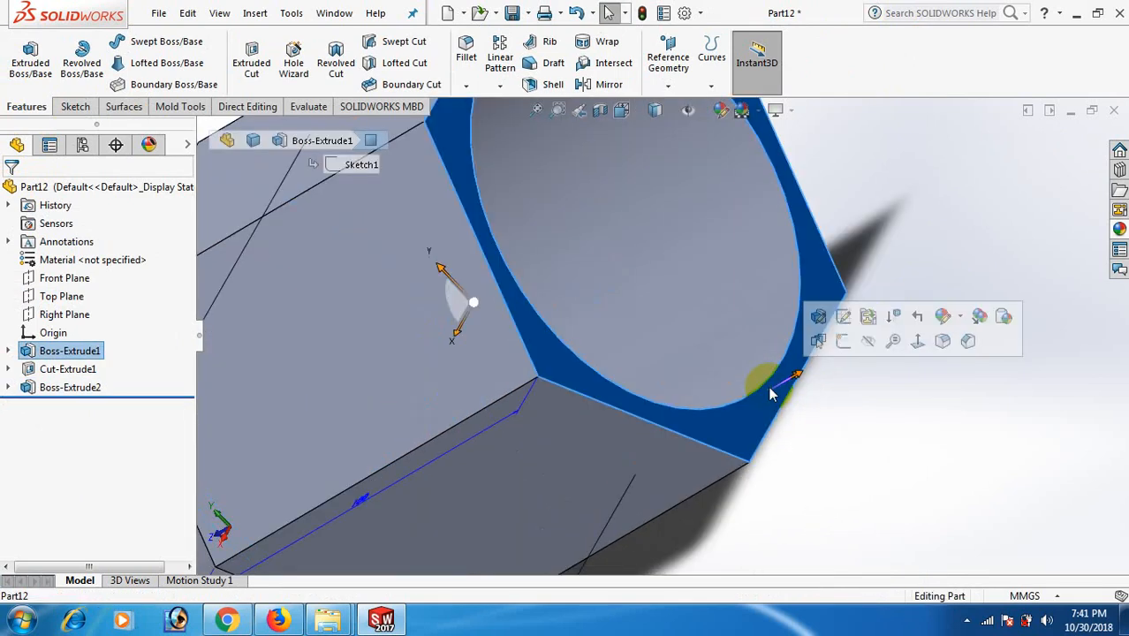
click(820, 342)
key(space)
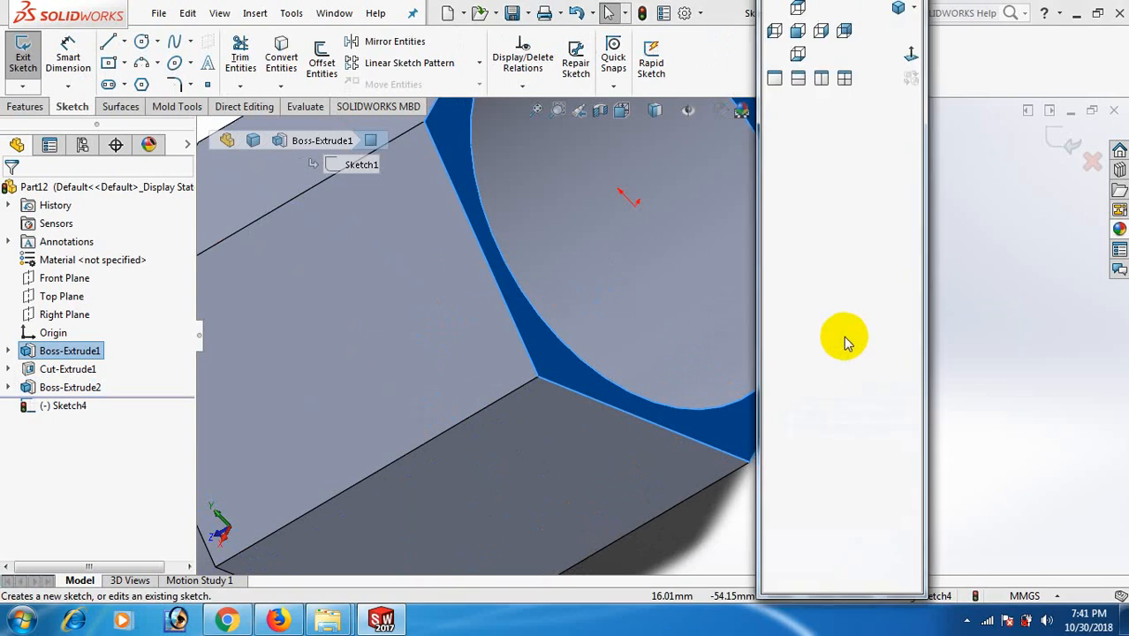
click(905, 57)
right_drag(972, 291, 1082, 296)
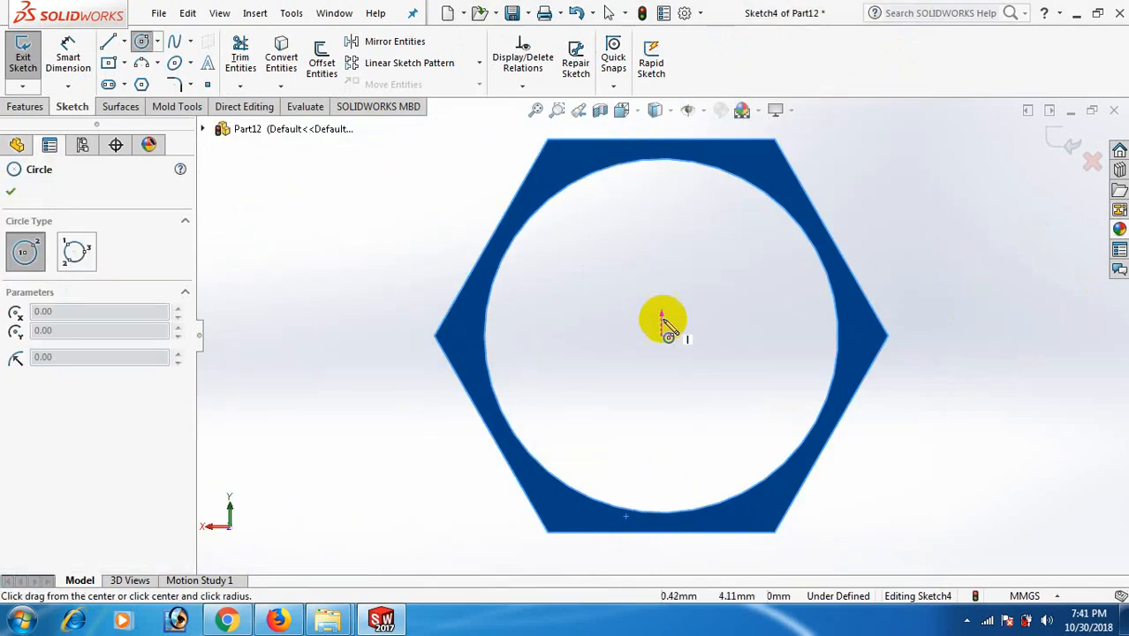
drag(661, 334, 869, 265)
right_click(901, 276)
click(914, 283)
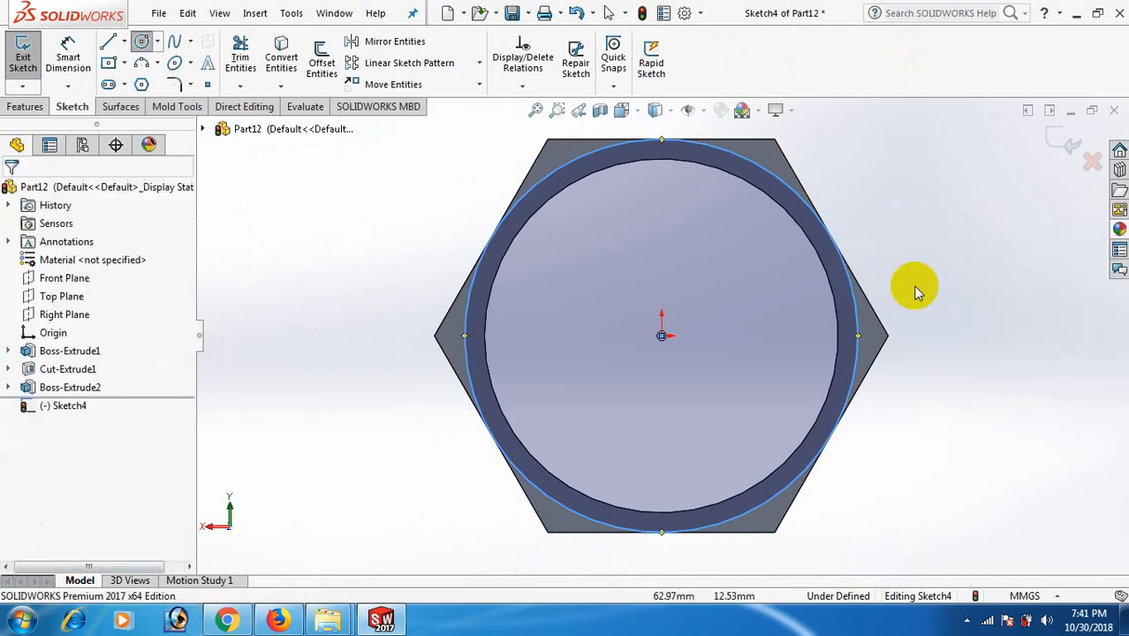
Step: Convert the rear bore edge into the sketch and make the outer circle tangent to one of the hexagon's slanted edges
click(836, 328)
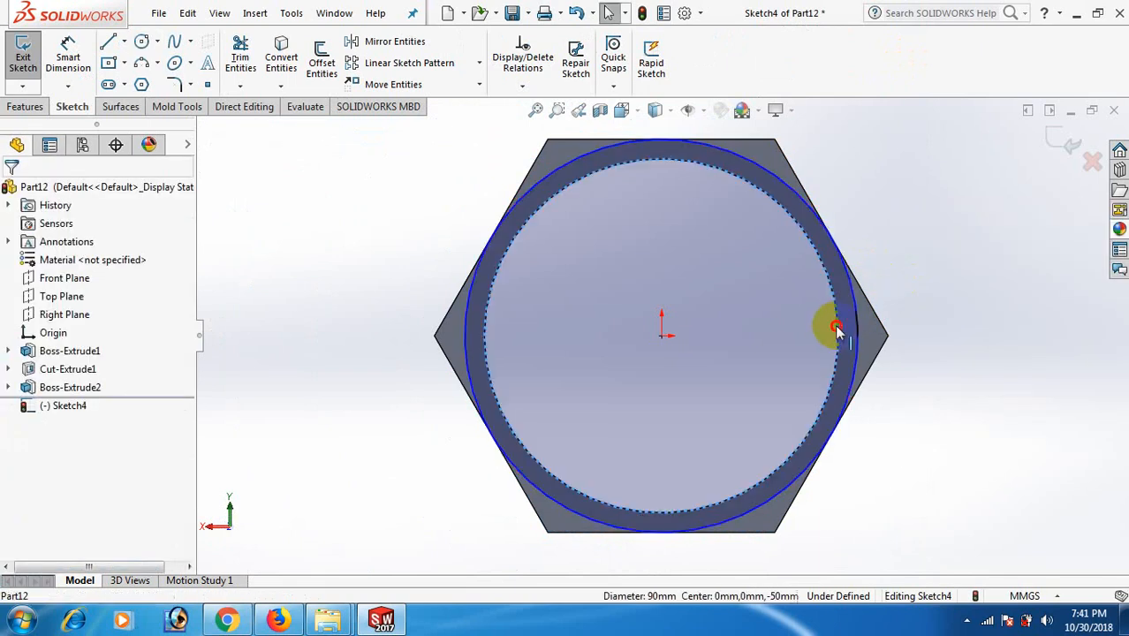
click(277, 54)
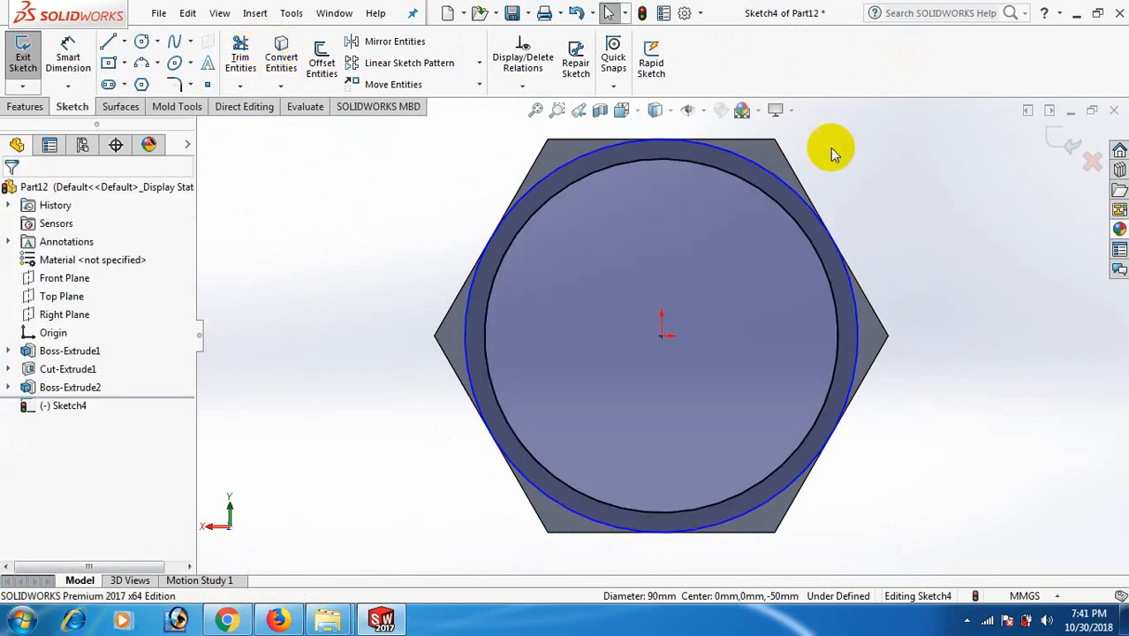
ctrl+click(868, 307)
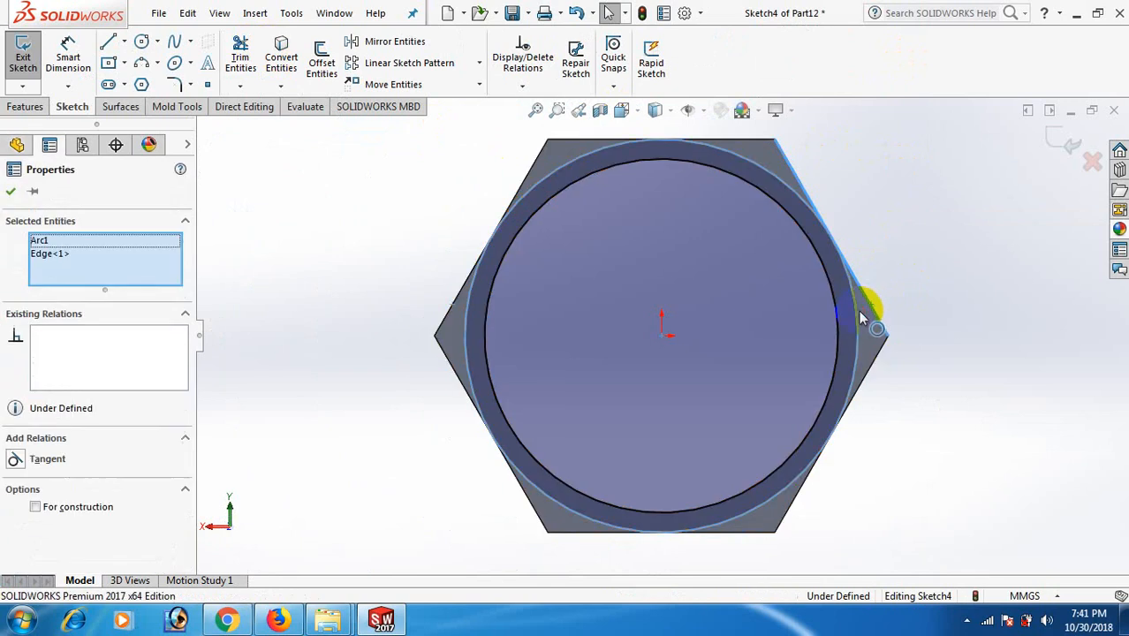
click(15, 461)
click(280, 404)
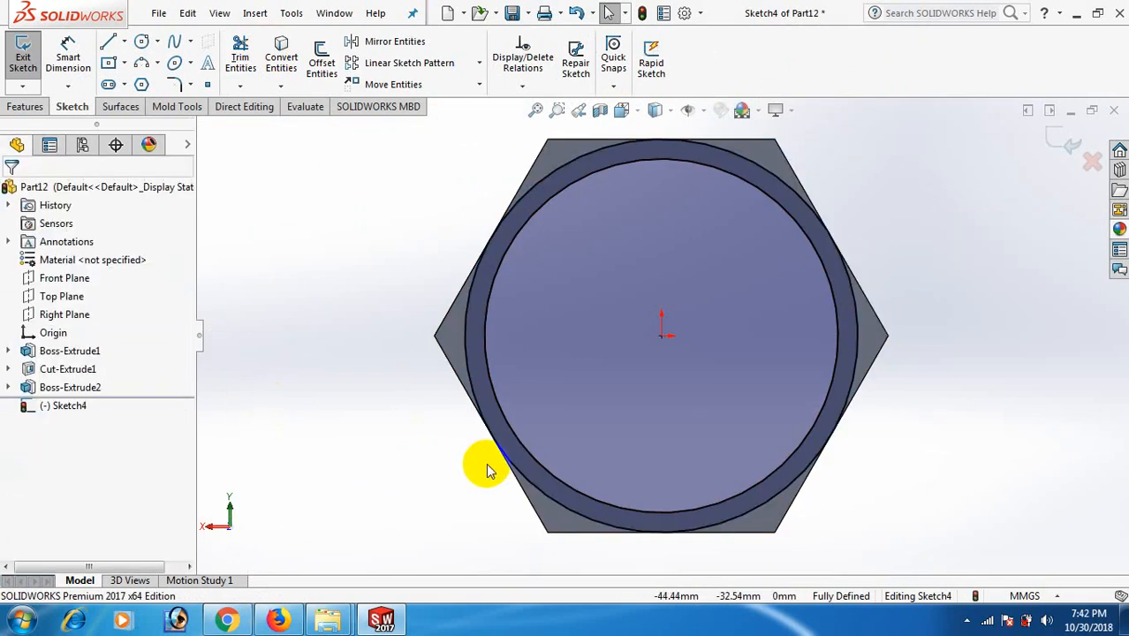
Step: Extrude the rear ring sketch outward as a Blind boss 70 mm deep, merged with the prism
key(space)
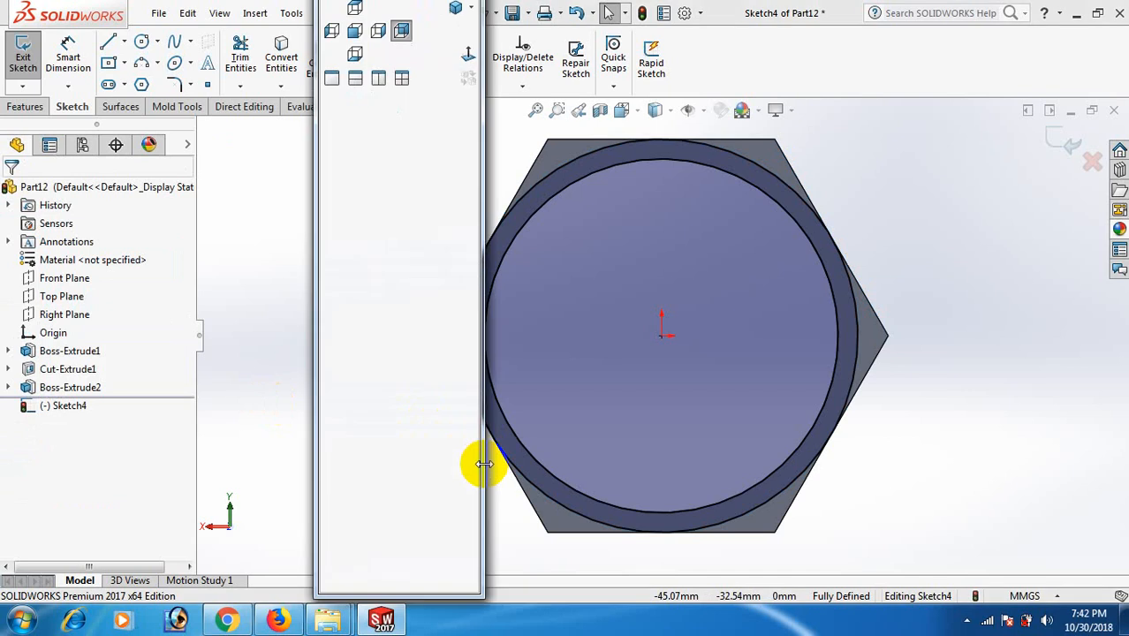
click(451, 12)
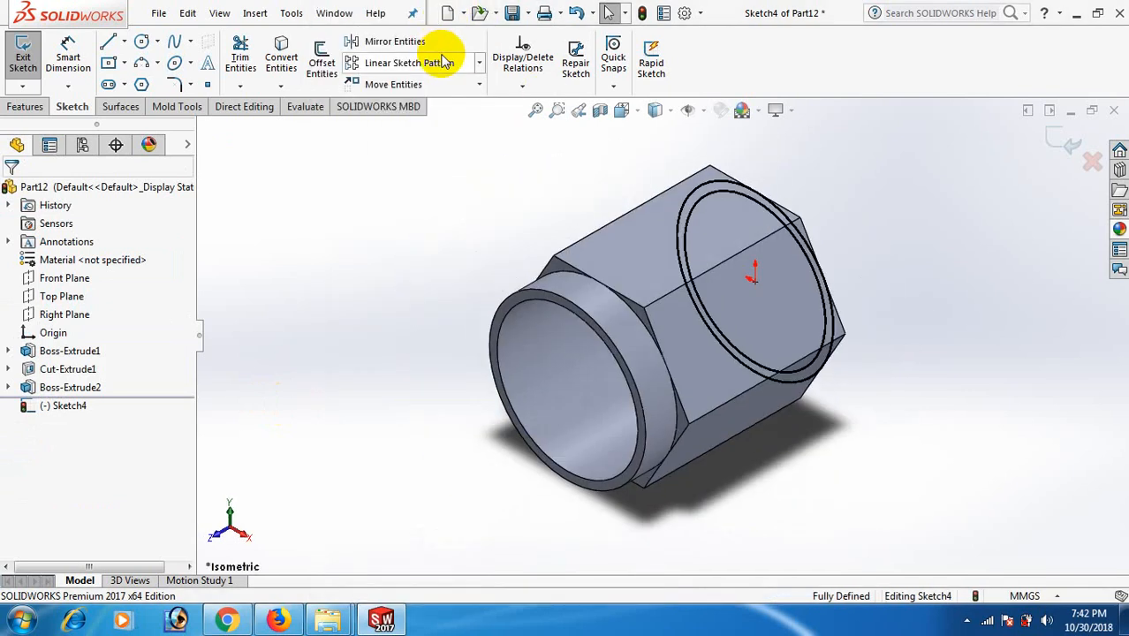
click(25, 107)
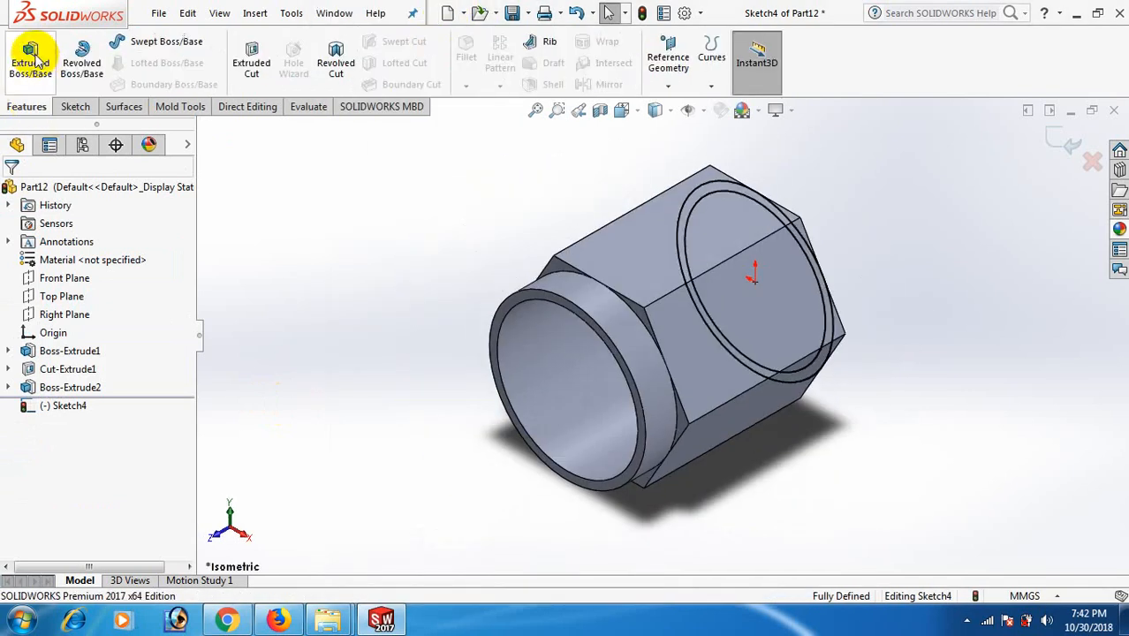
click(30, 58)
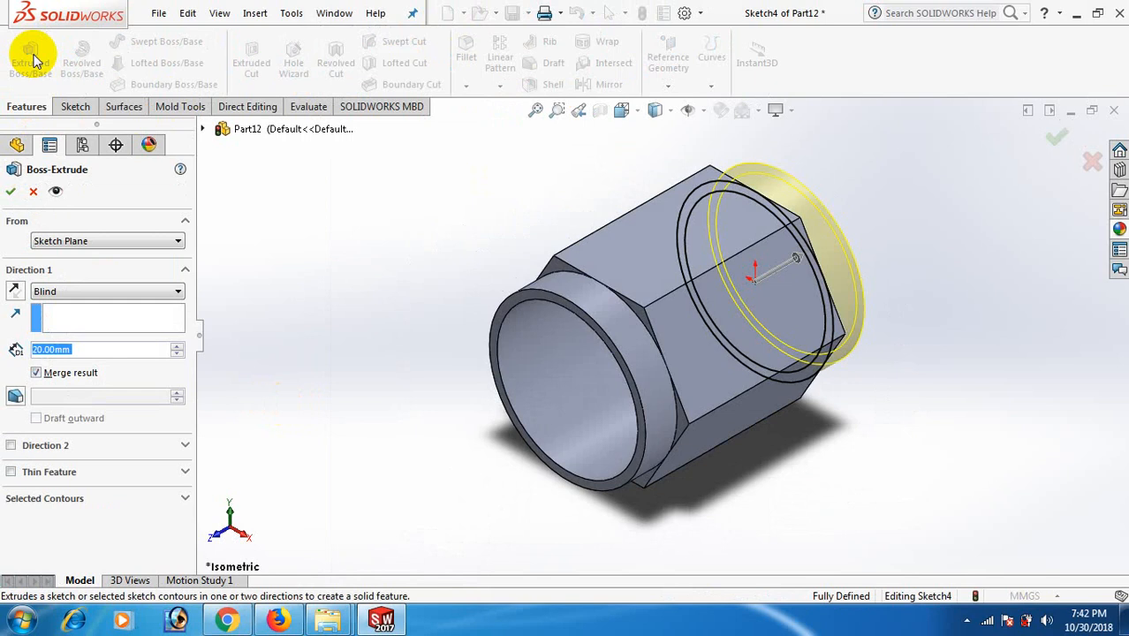
click(178, 346)
click(177, 346)
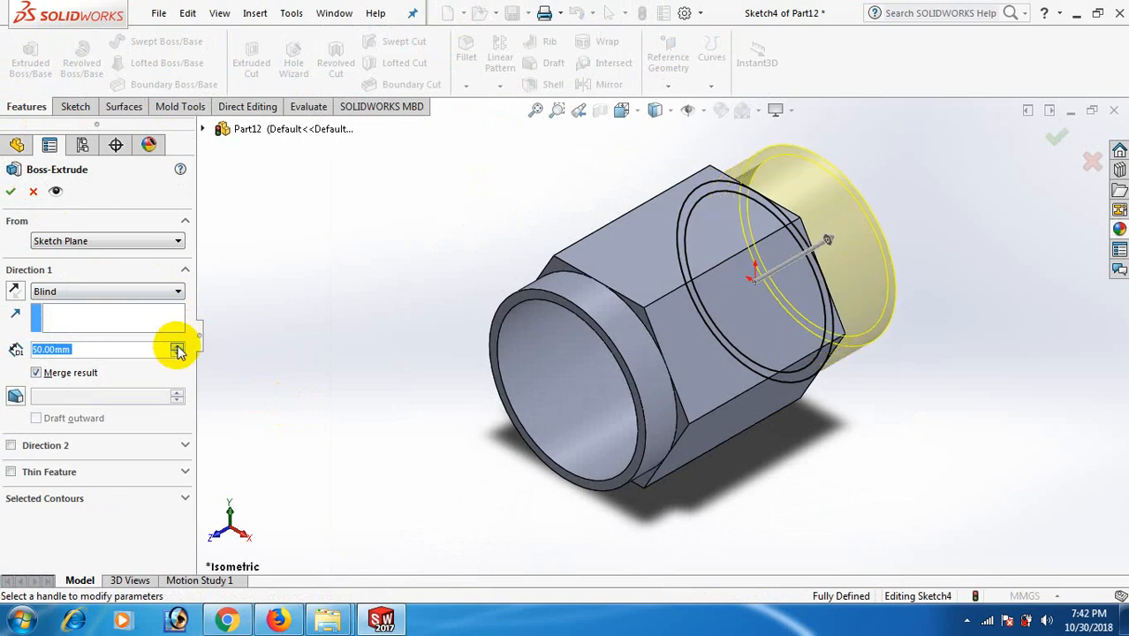
click(178, 346)
click(178, 346)
click(178, 346)
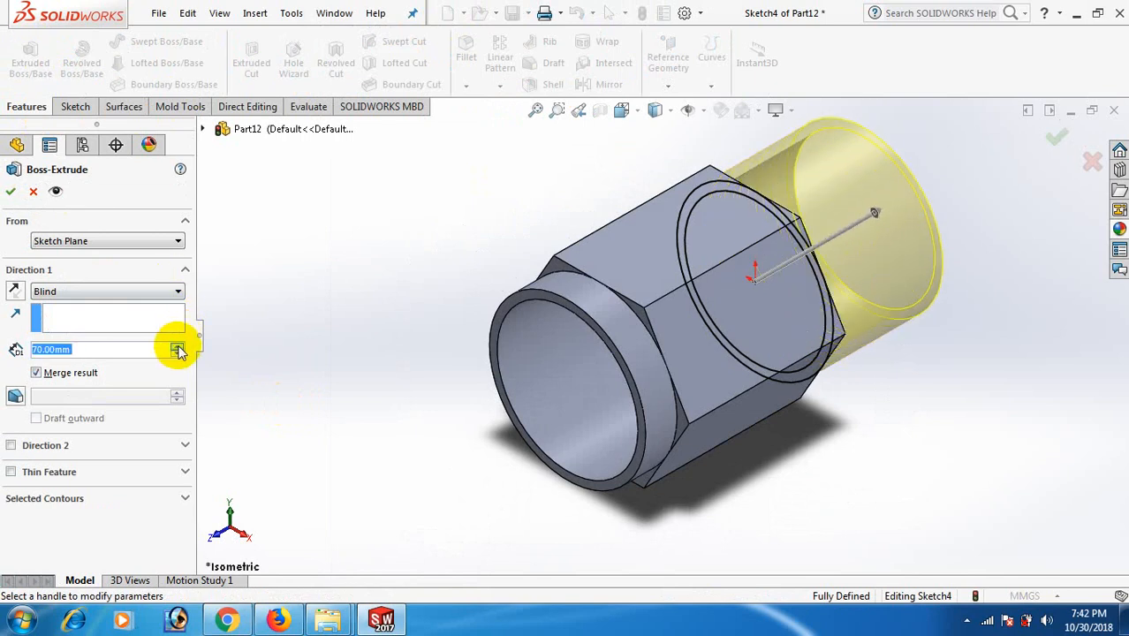
click(11, 192)
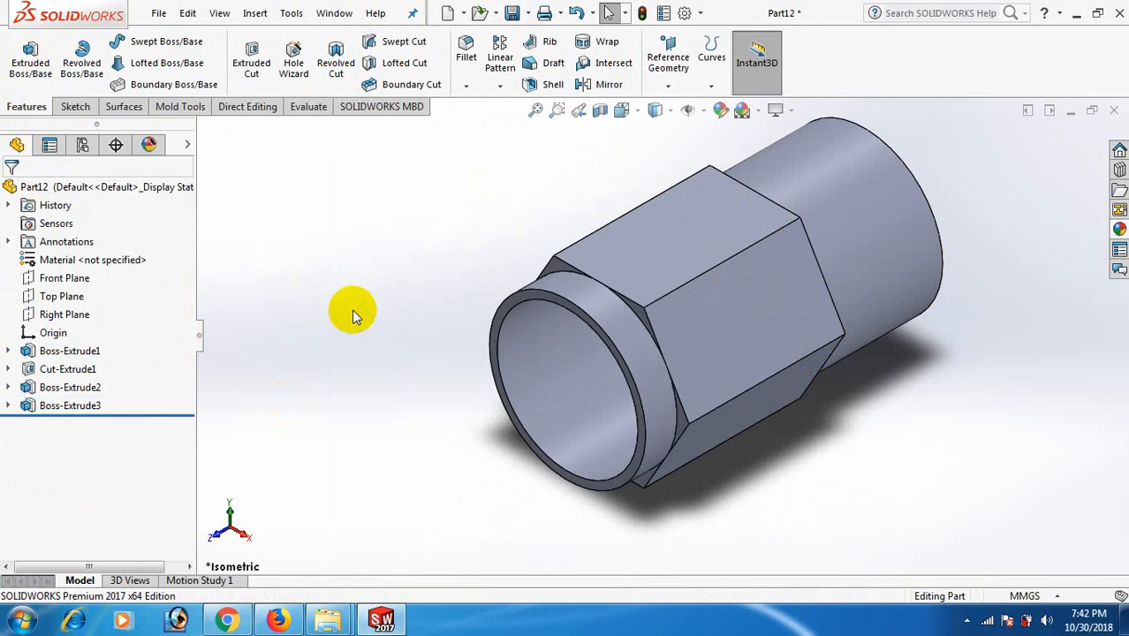
Step: Sketch a circle of about 17 mm radius, centred on the origin, on one of the hexagonal prism's side faces
click(765, 349)
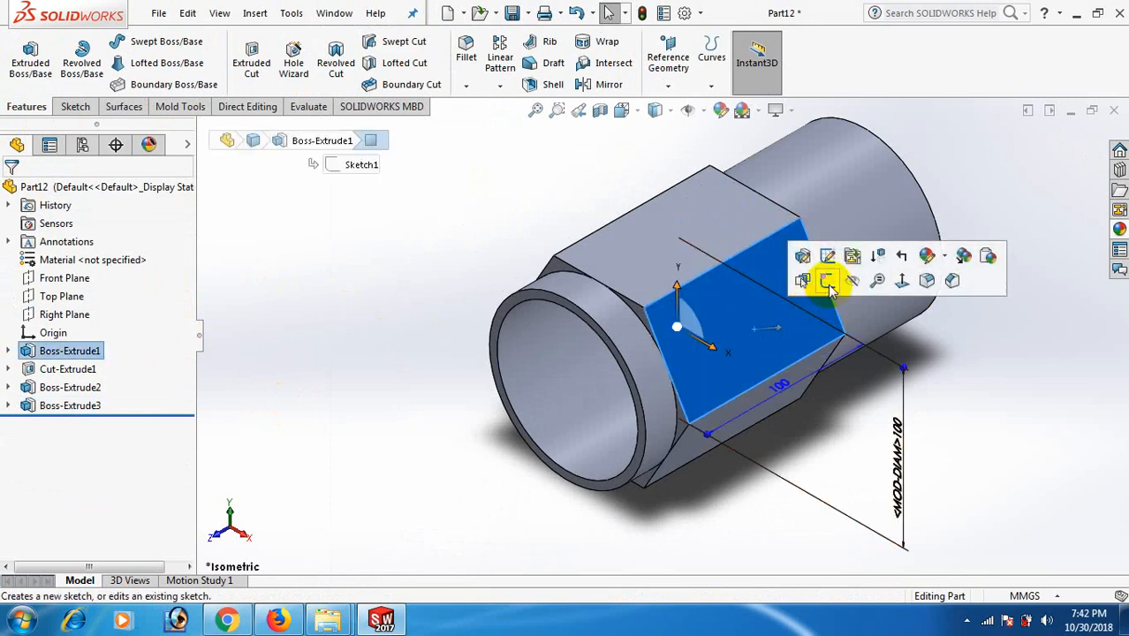
click(829, 280)
key(space)
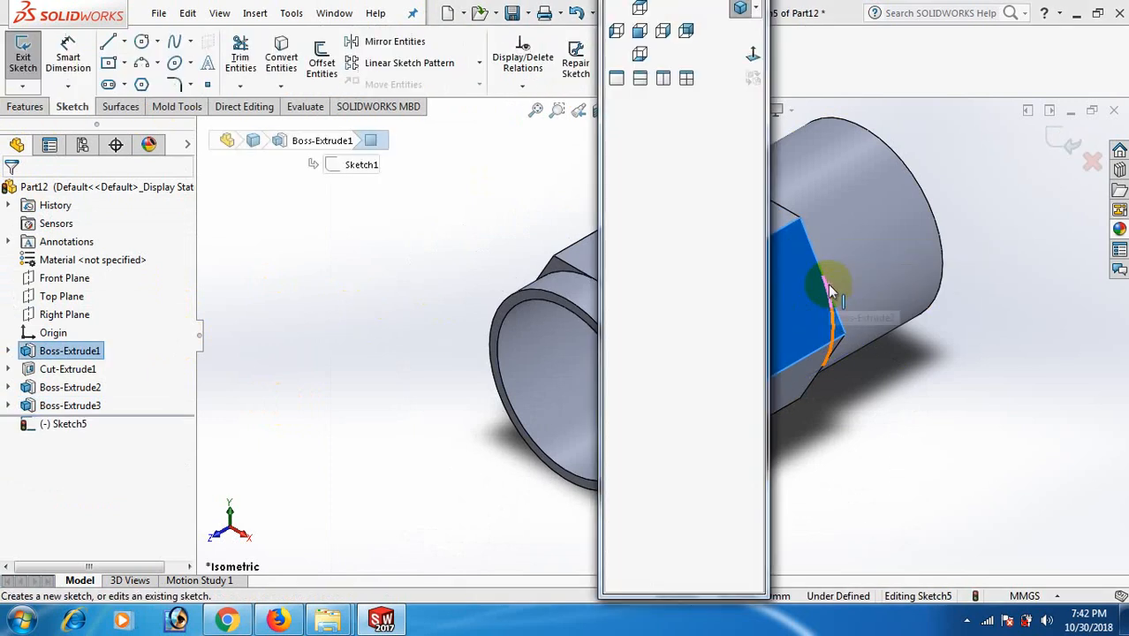
click(752, 57)
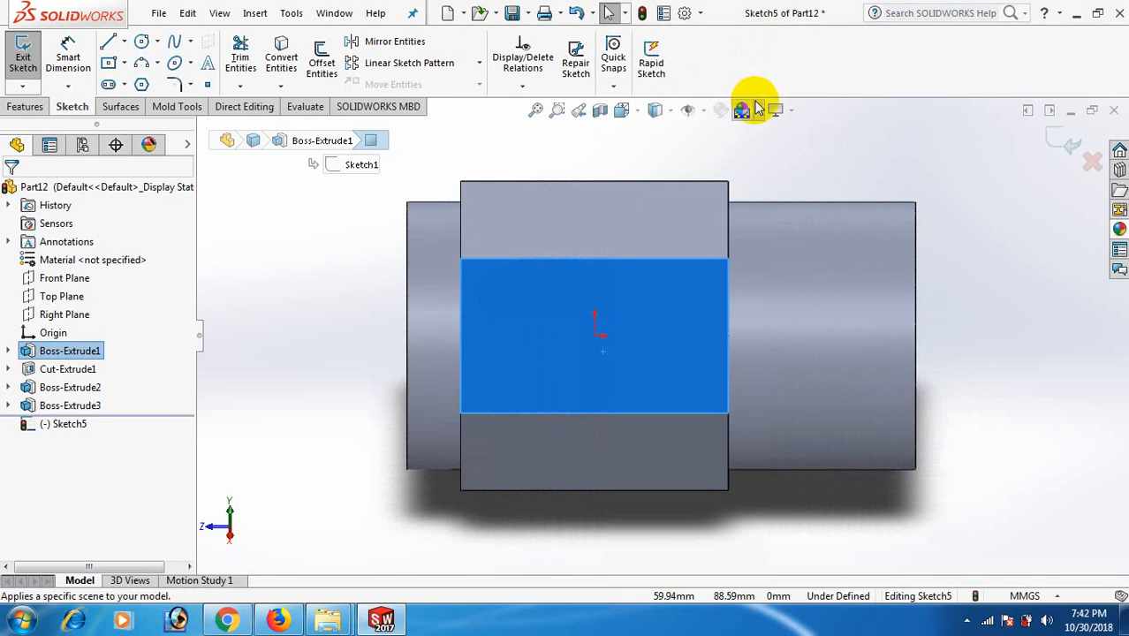
right_drag(965, 351, 1073, 350)
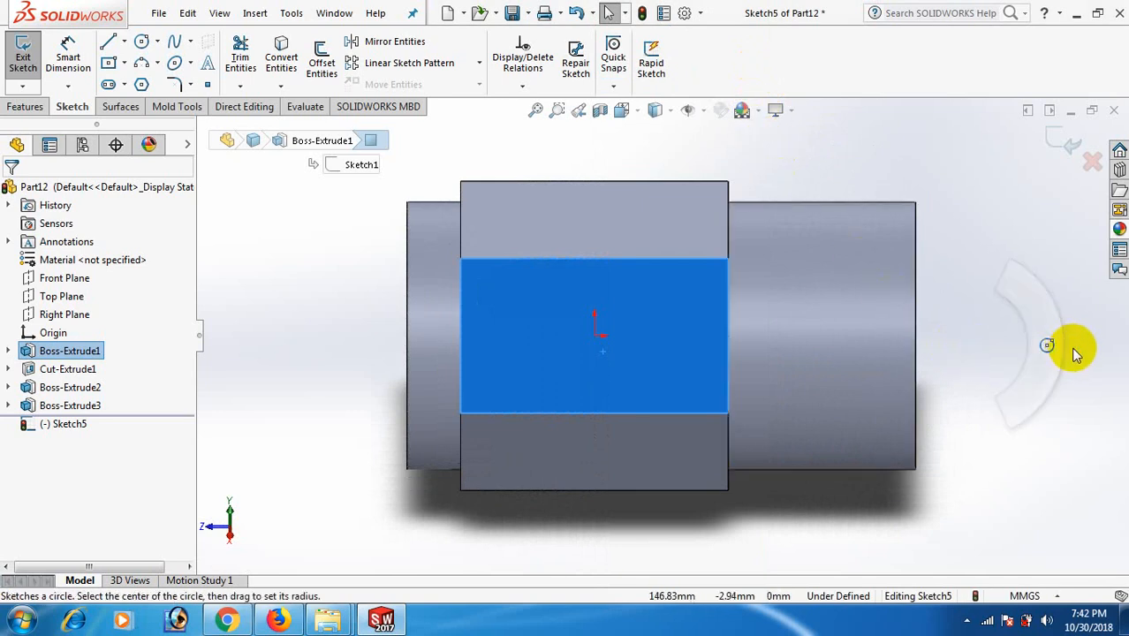
click(595, 337)
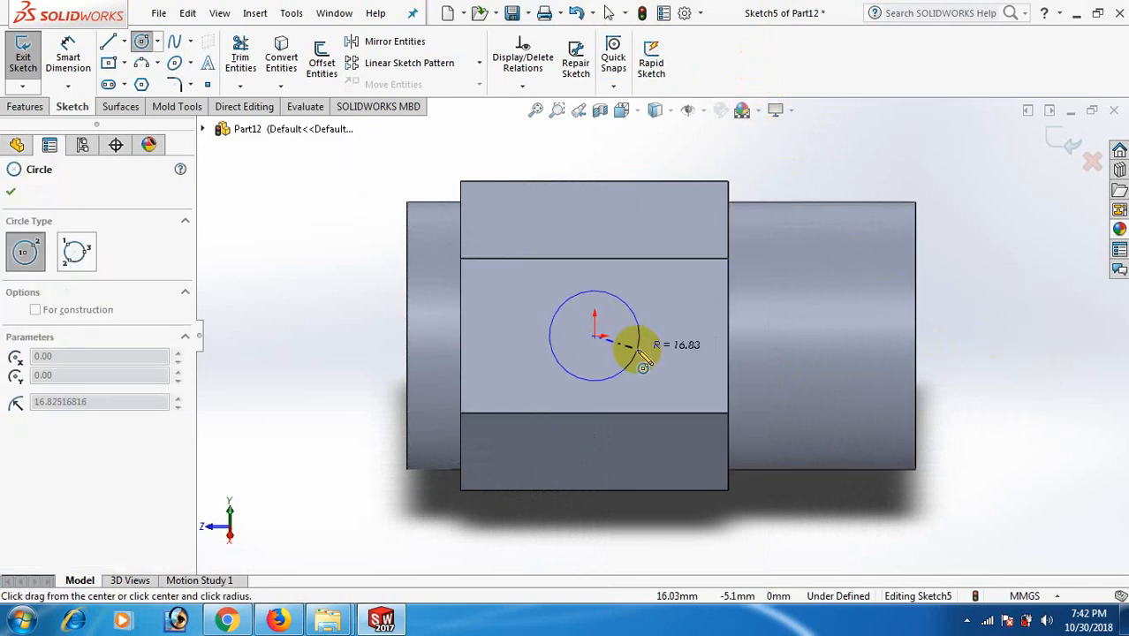
click(638, 343)
Step: Dimension the side-face circle's diameter to 35 mm
right_drag(983, 453, 983, 272)
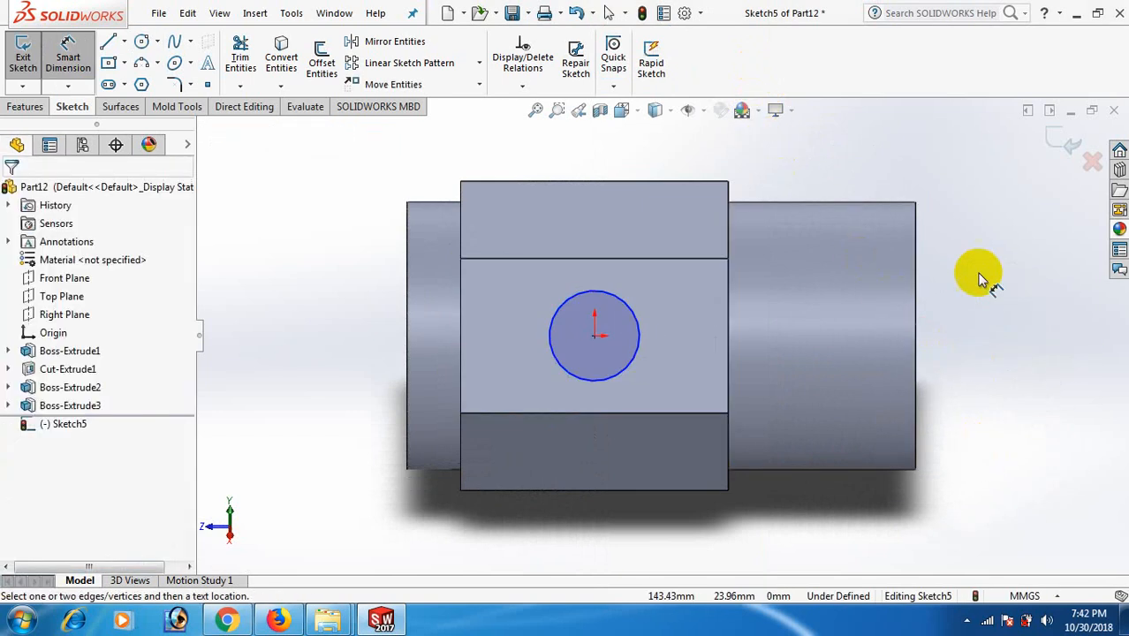
click(636, 327)
click(917, 337)
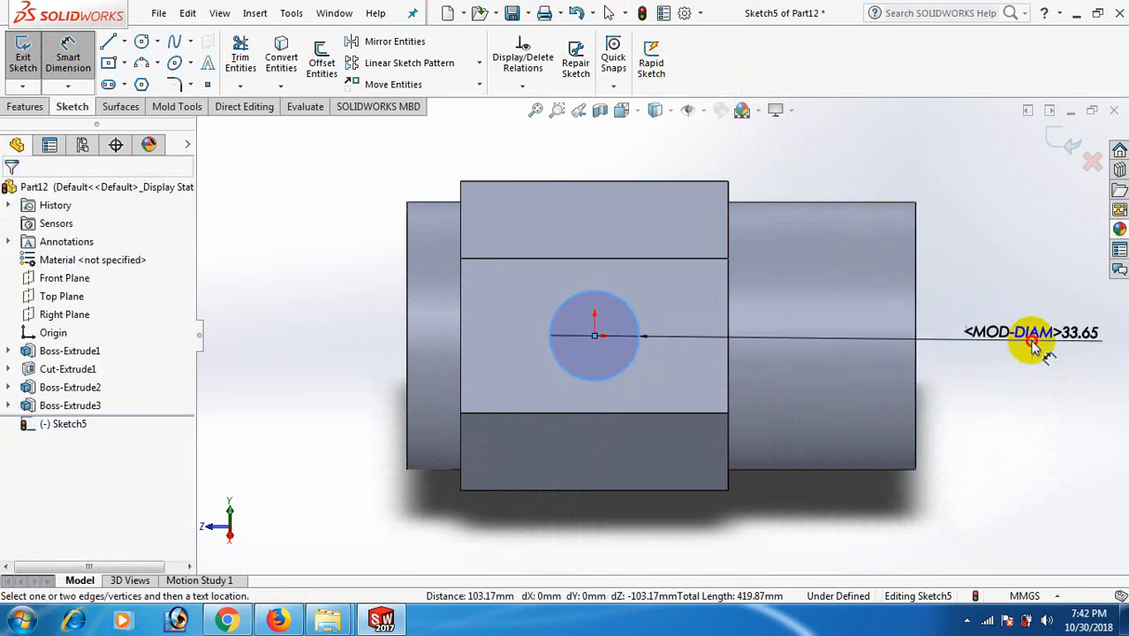
click(1029, 343)
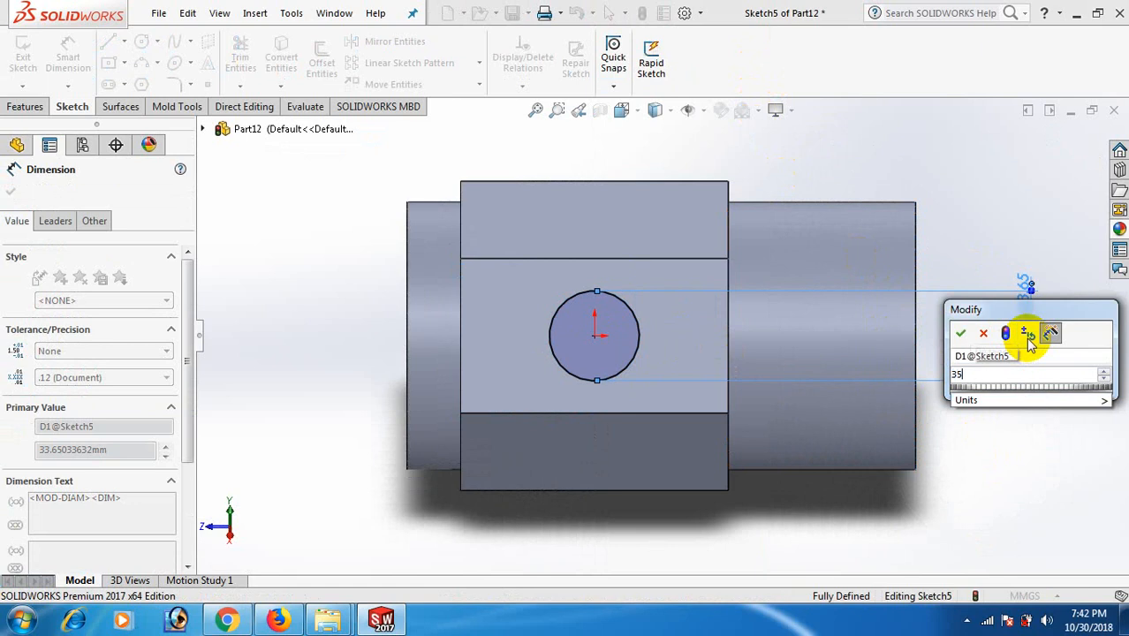
key(Return)
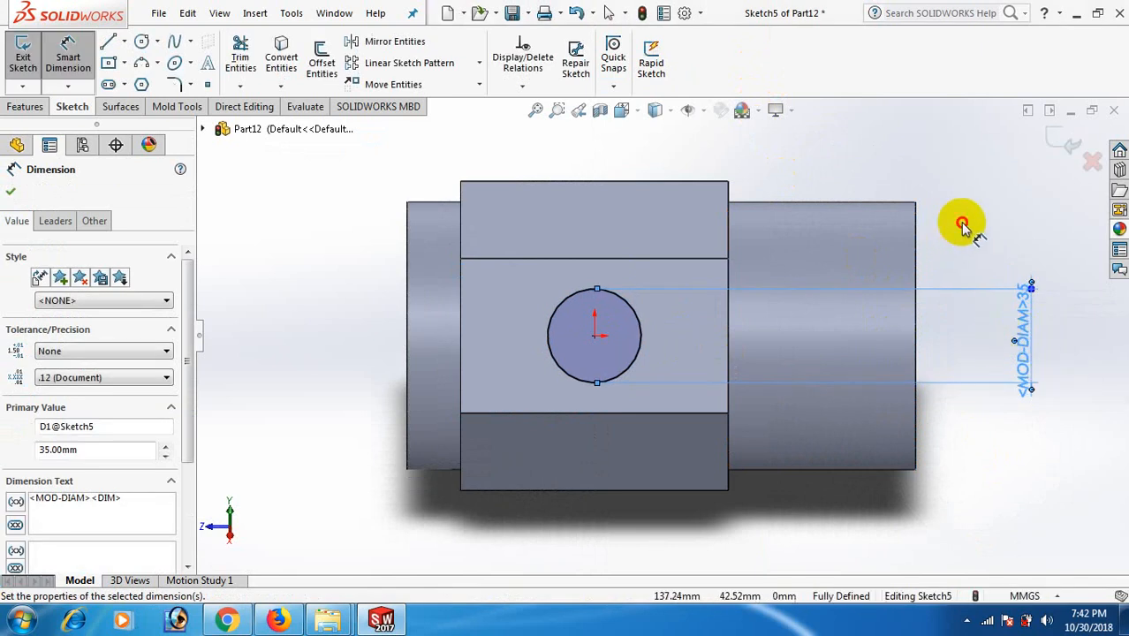
right_click(963, 227)
click(975, 276)
Step: Cut the circle inward through the prism wall with a Blind Extruded Cut 70 mm deep
middle_drag(976, 283, 1056, 367)
click(25, 106)
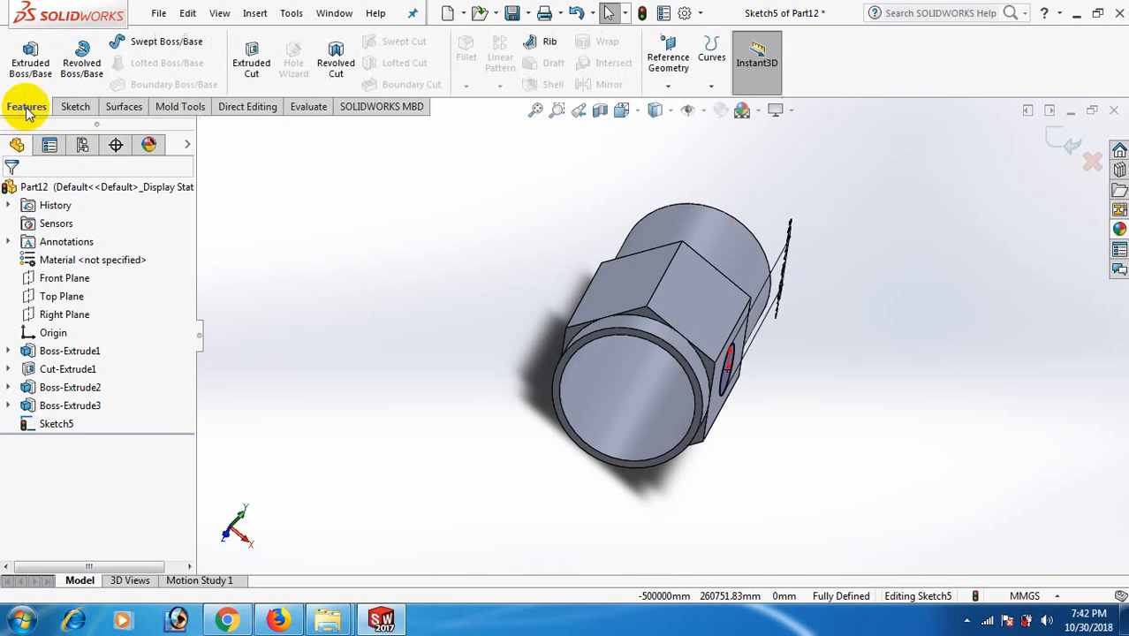
click(252, 62)
middle_drag(470, 369, 479, 302)
click(11, 196)
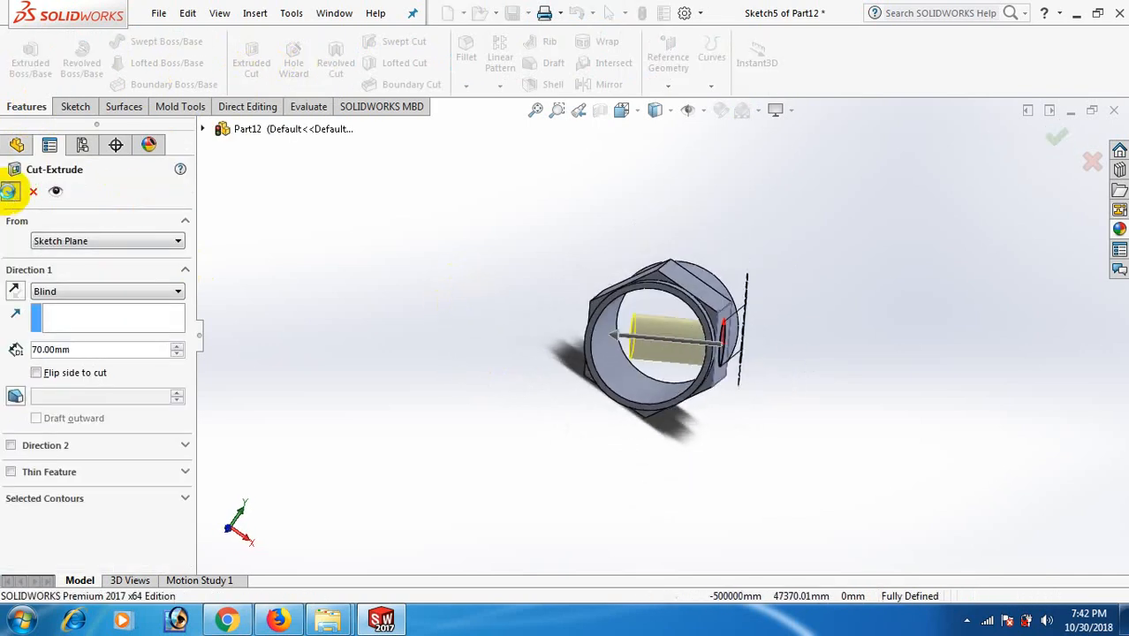
Step: Circular-pattern the side hole about the front collar's outer circular edge with 6 equally spaced instances over 360 degrees
middle_drag(937, 328, 867, 339)
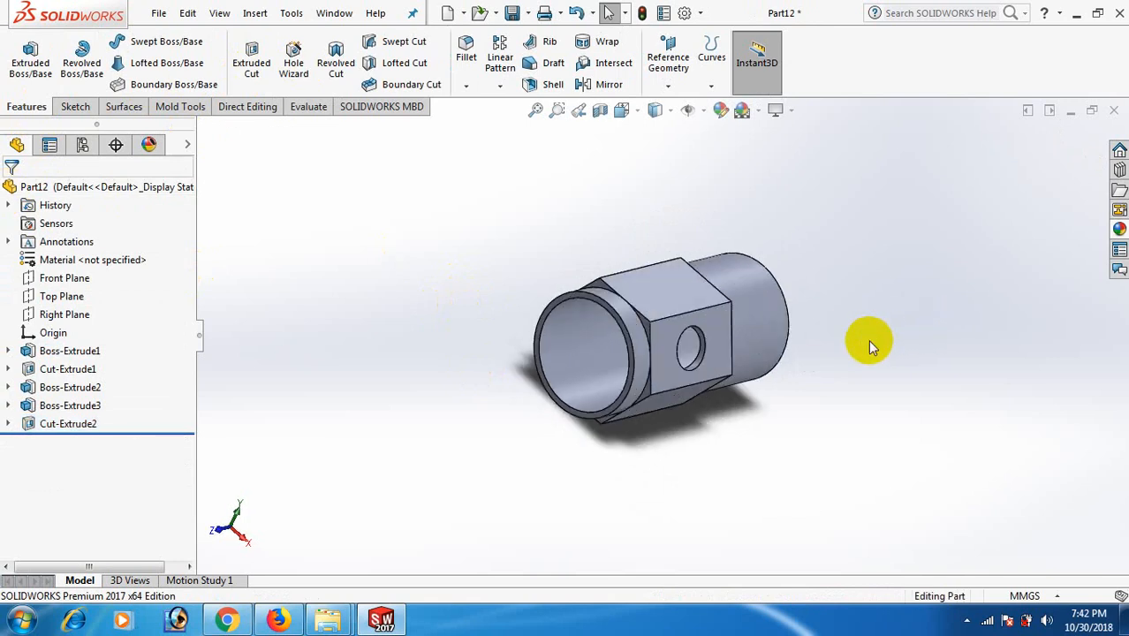
key(space)
click(927, 9)
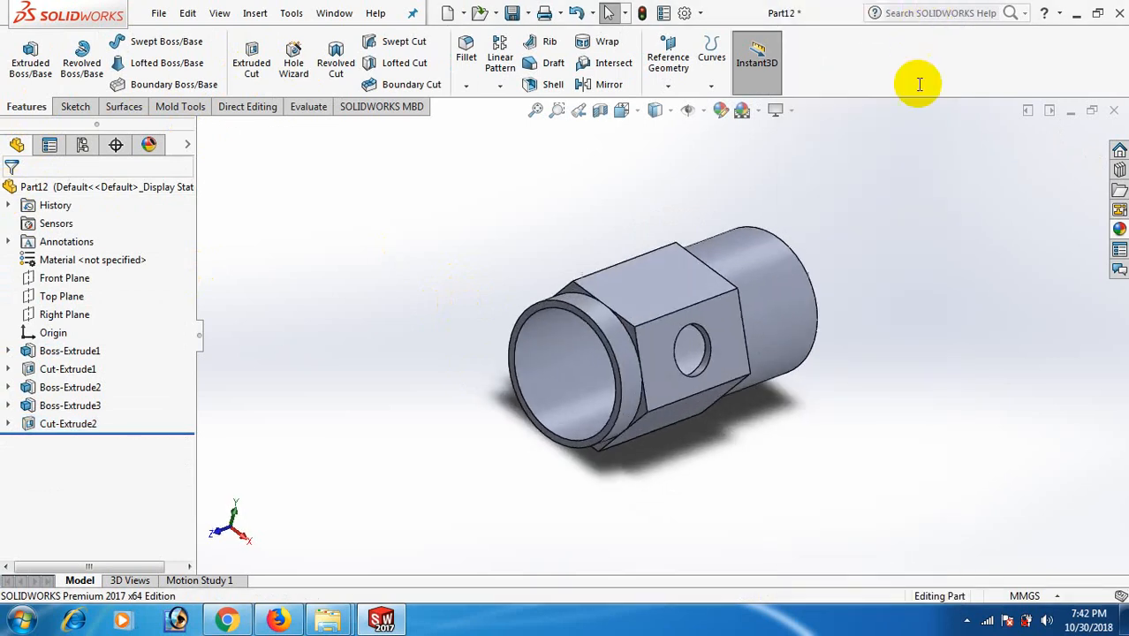
click(509, 85)
click(523, 125)
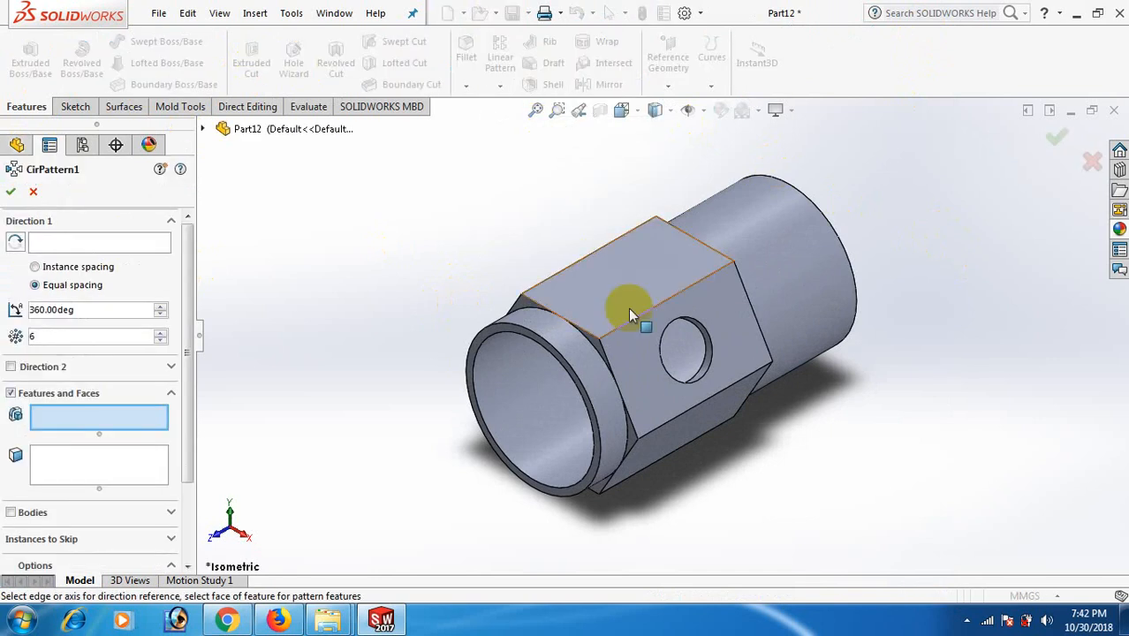
scroll(689, 380, down, 2)
scroll(689, 380, down, 1)
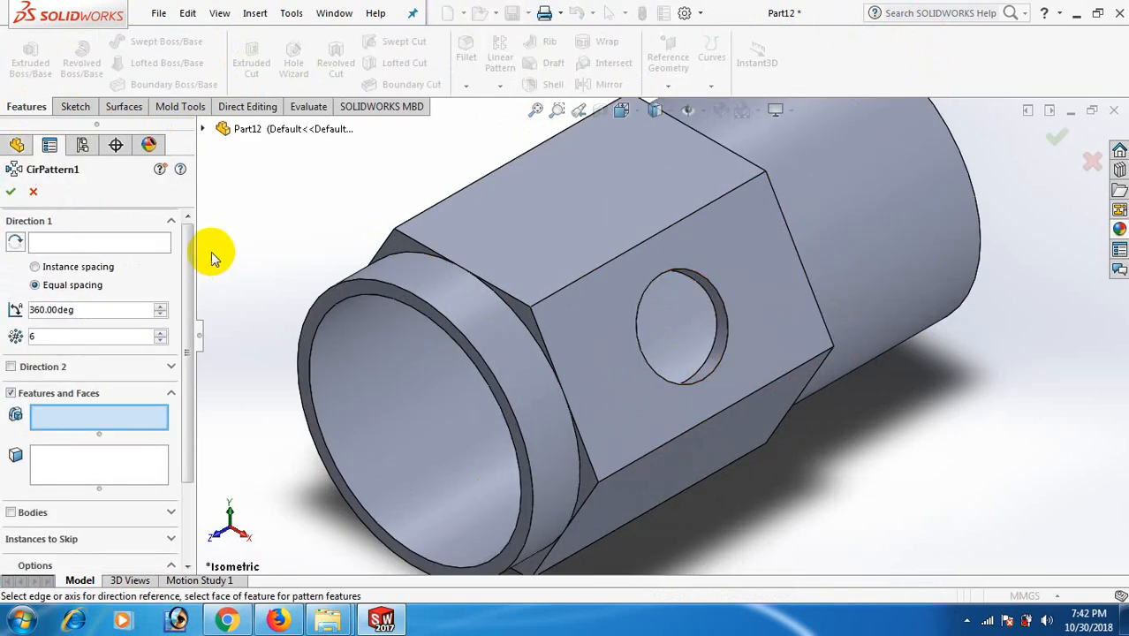
click(135, 242)
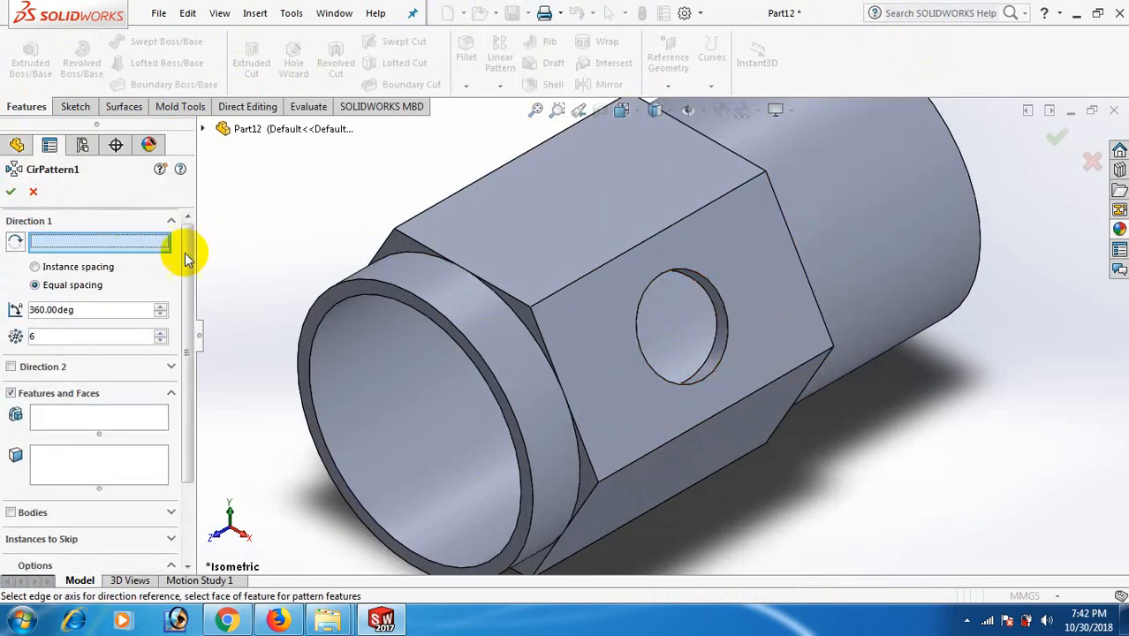
click(375, 286)
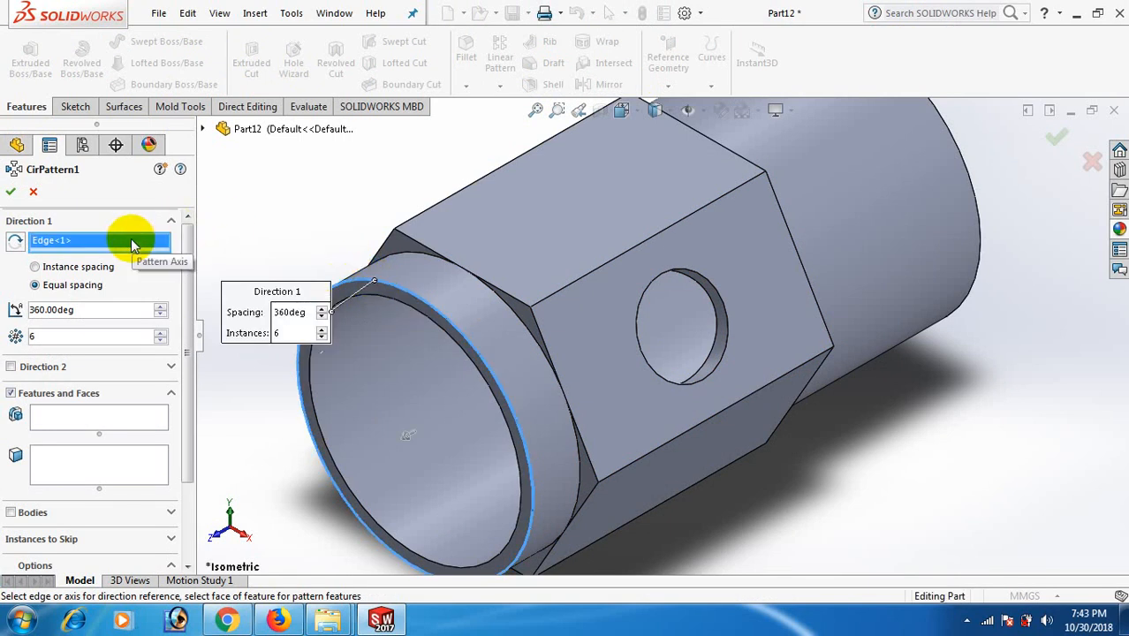
click(100, 416)
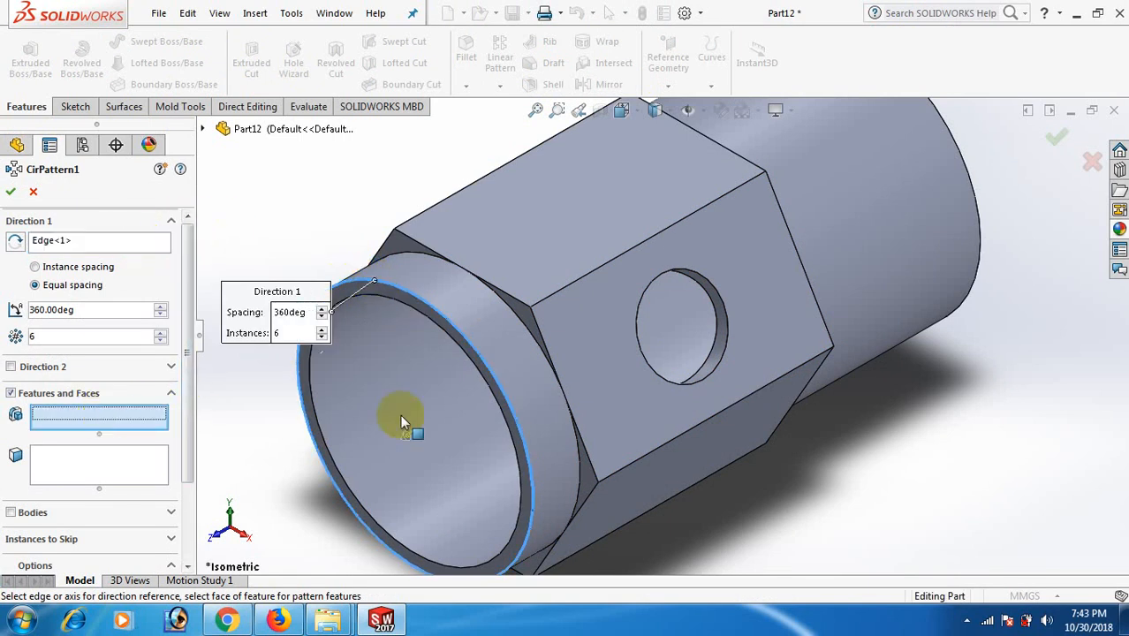
click(706, 364)
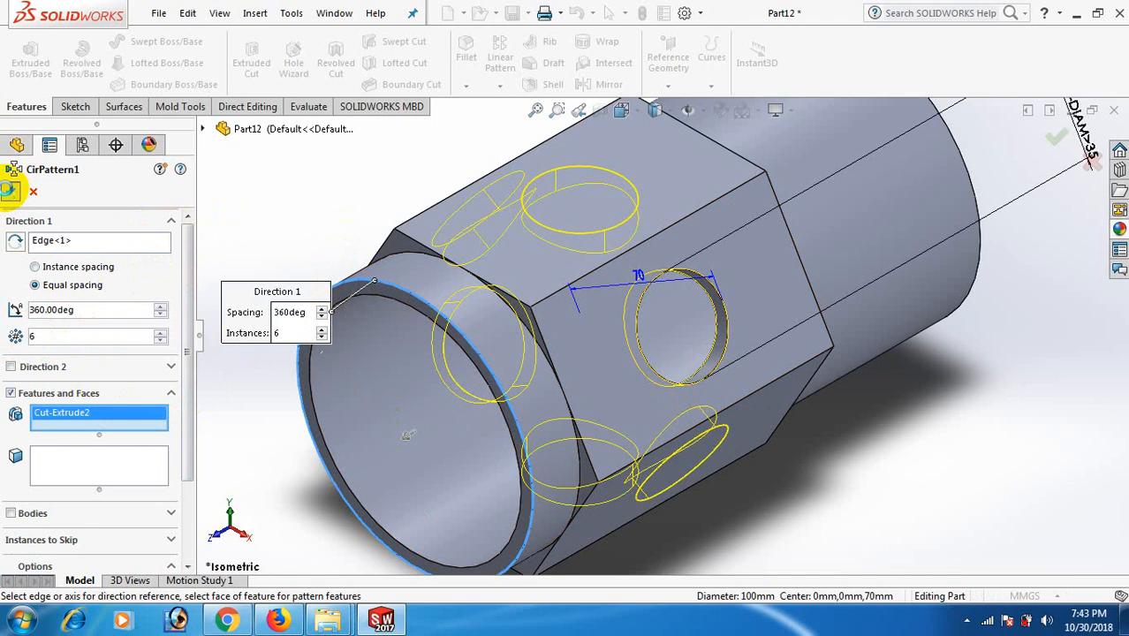
click(9, 190)
key(f)
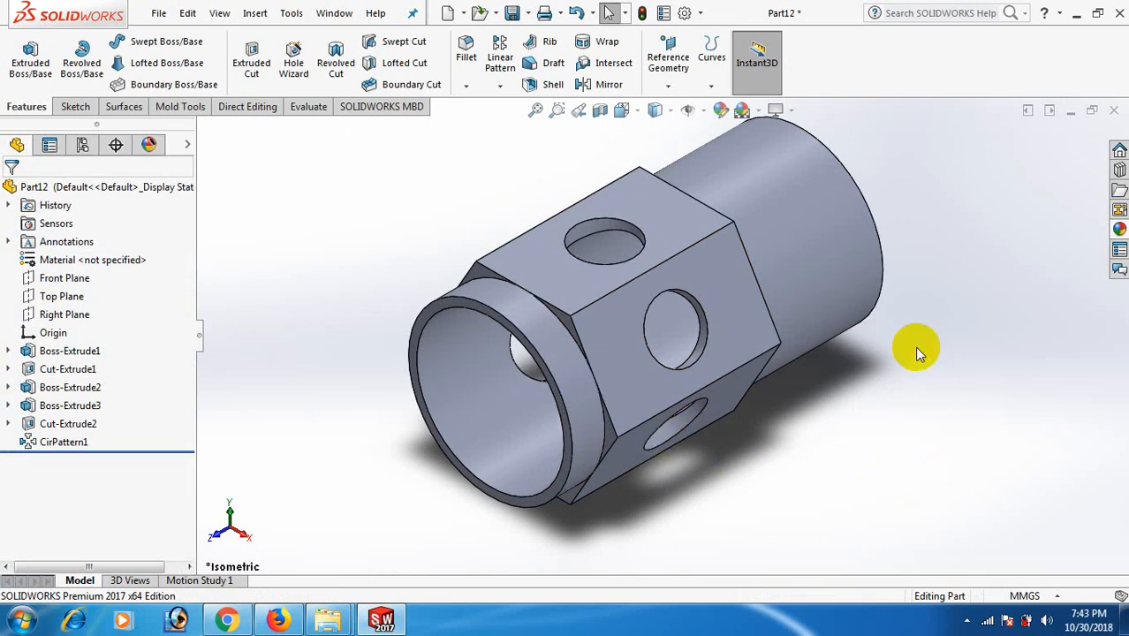
middle_drag(916, 347, 798, 435)
scroll(788, 344, down, 3)
click(771, 365)
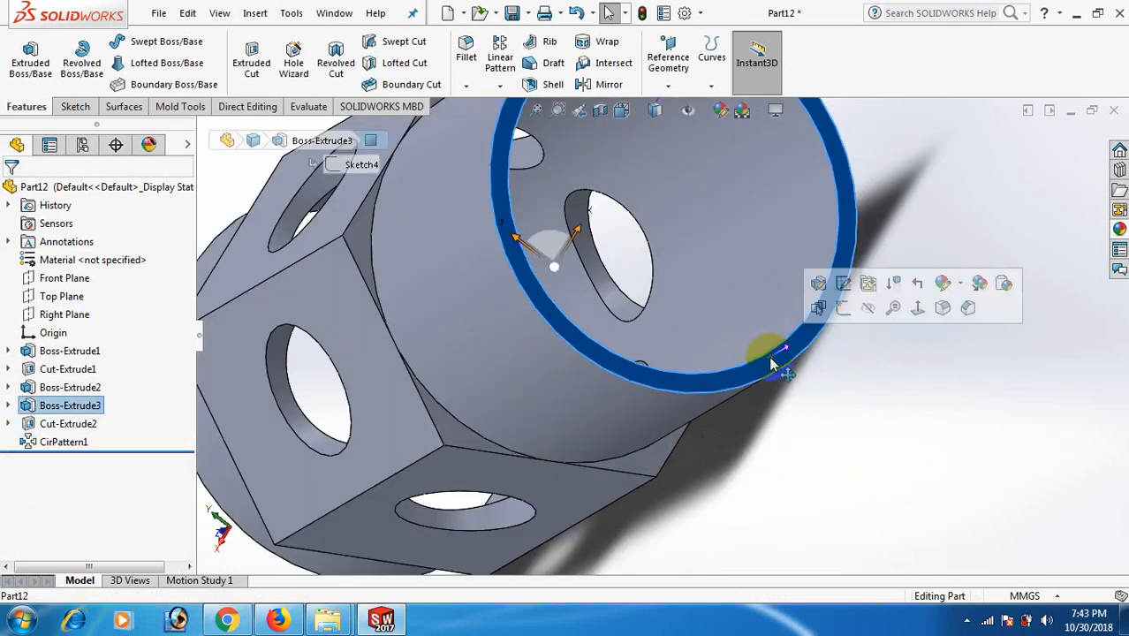
click(842, 316)
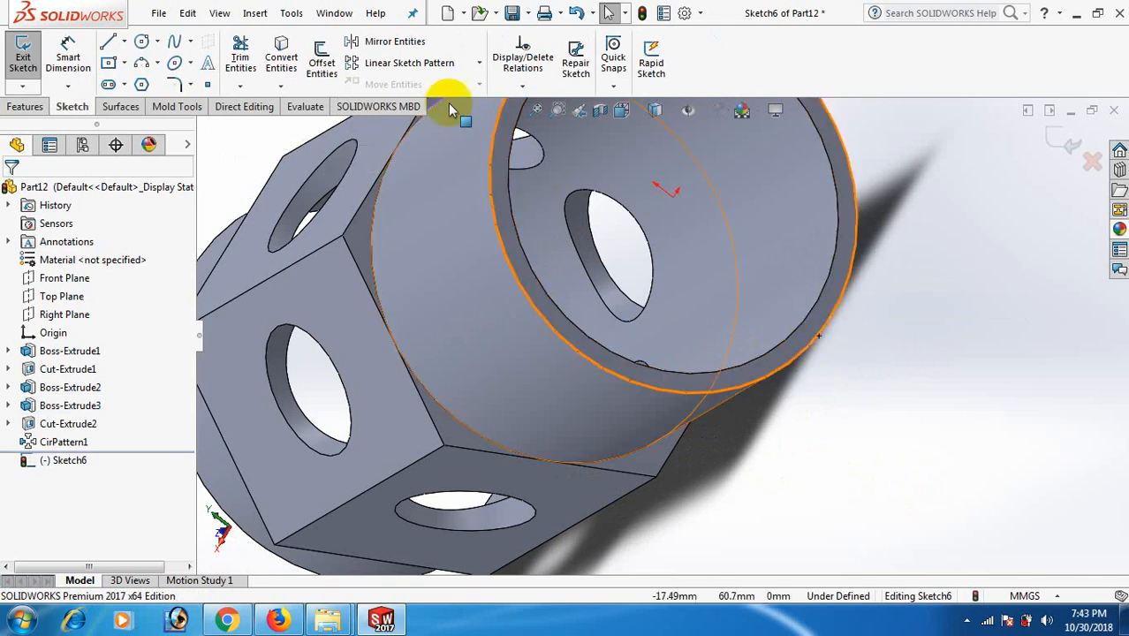
click(290, 70)
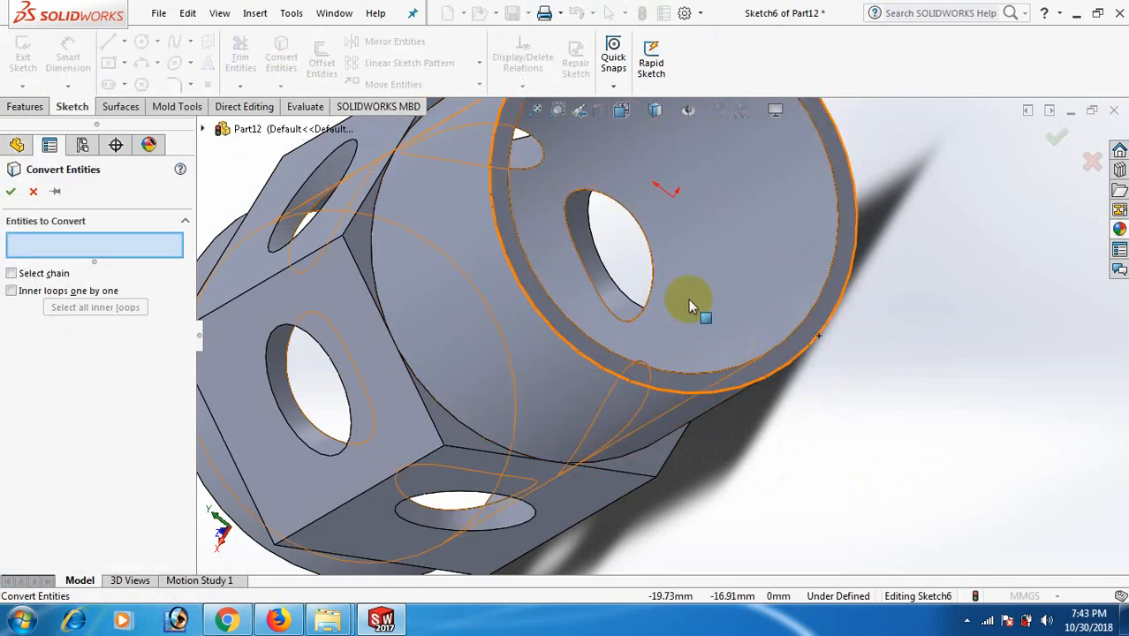
middle_drag(886, 481, 972, 333)
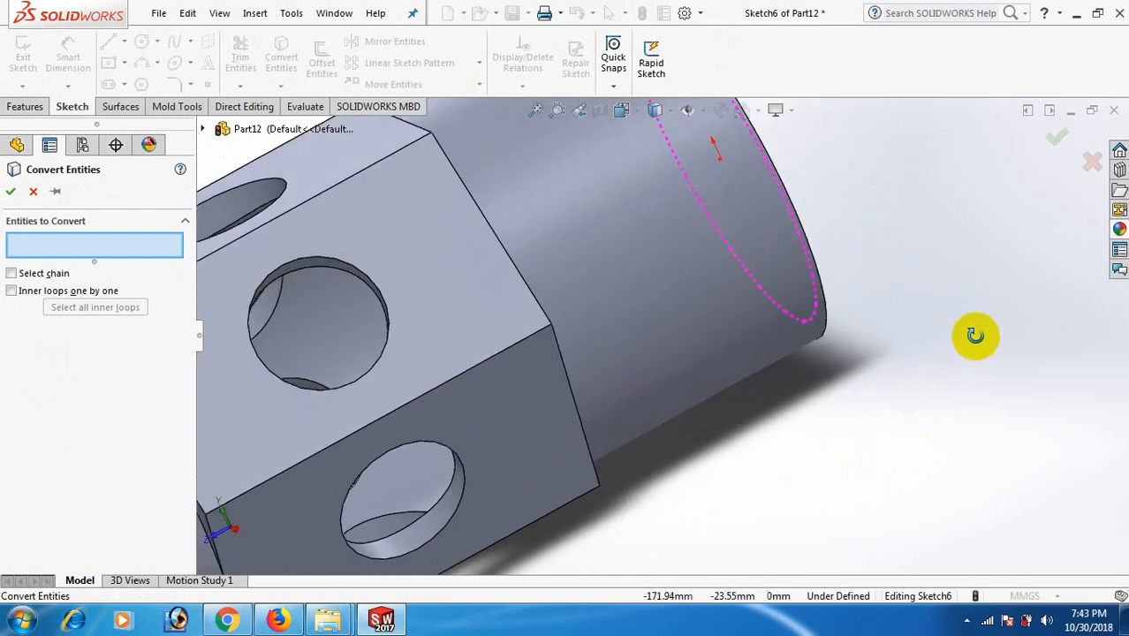
click(25, 106)
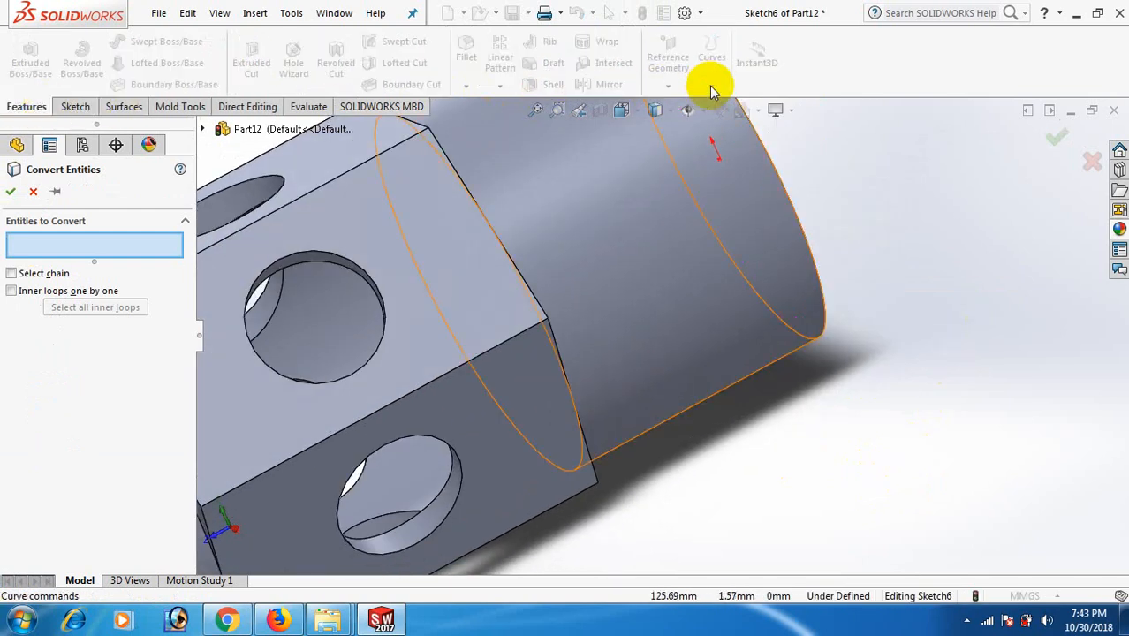
key(f)
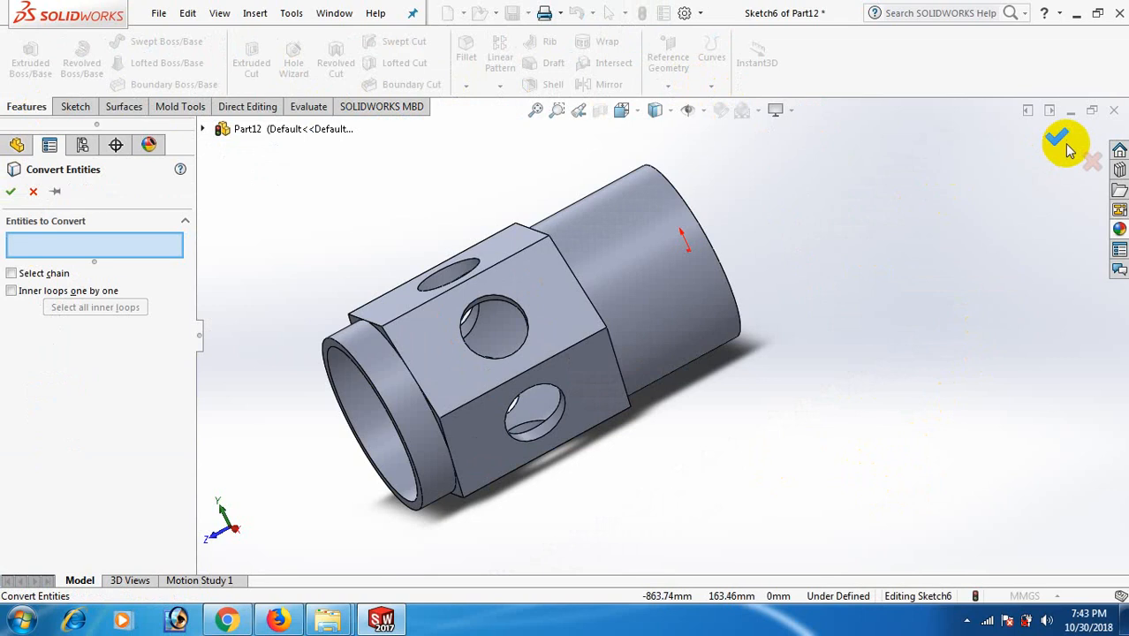
click(1066, 144)
middle_drag(1003, 189, 936, 326)
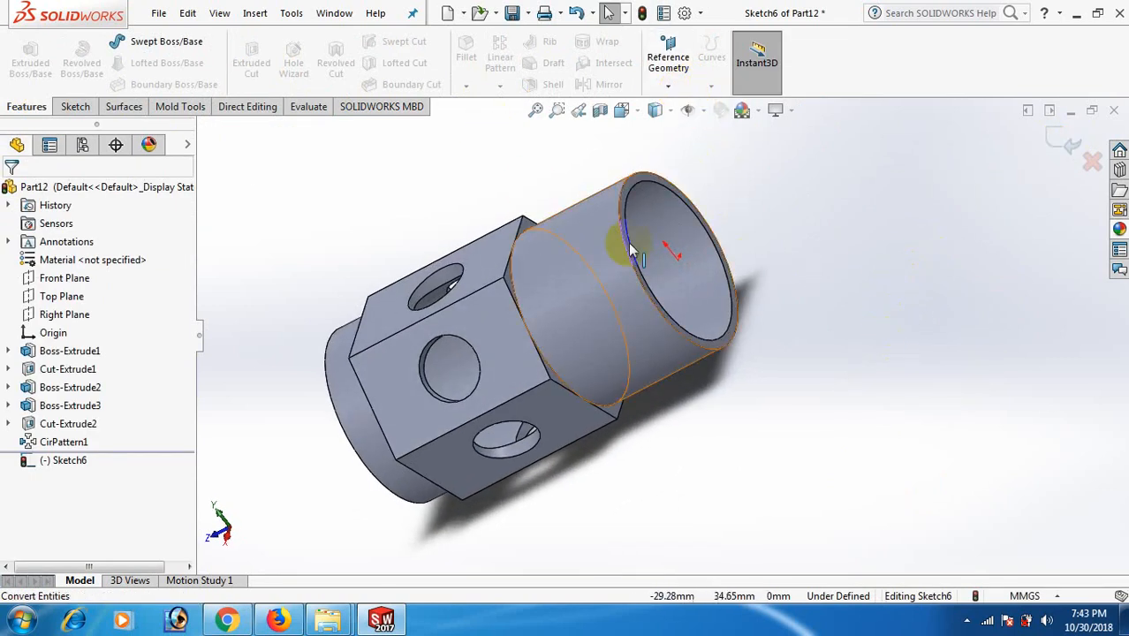
click(747, 276)
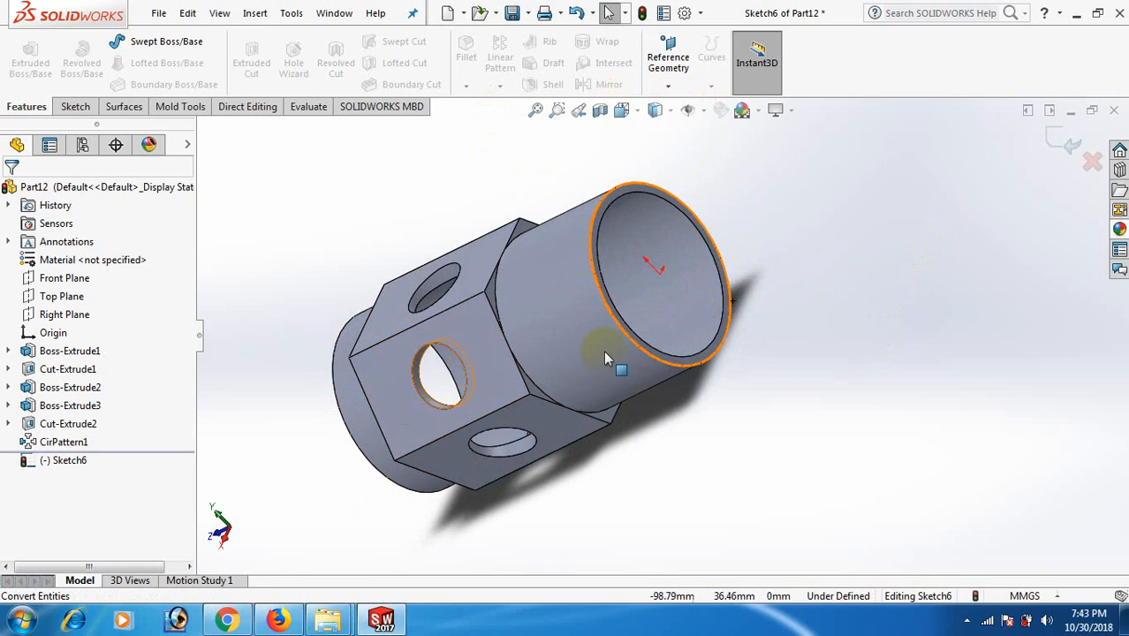
click(1073, 155)
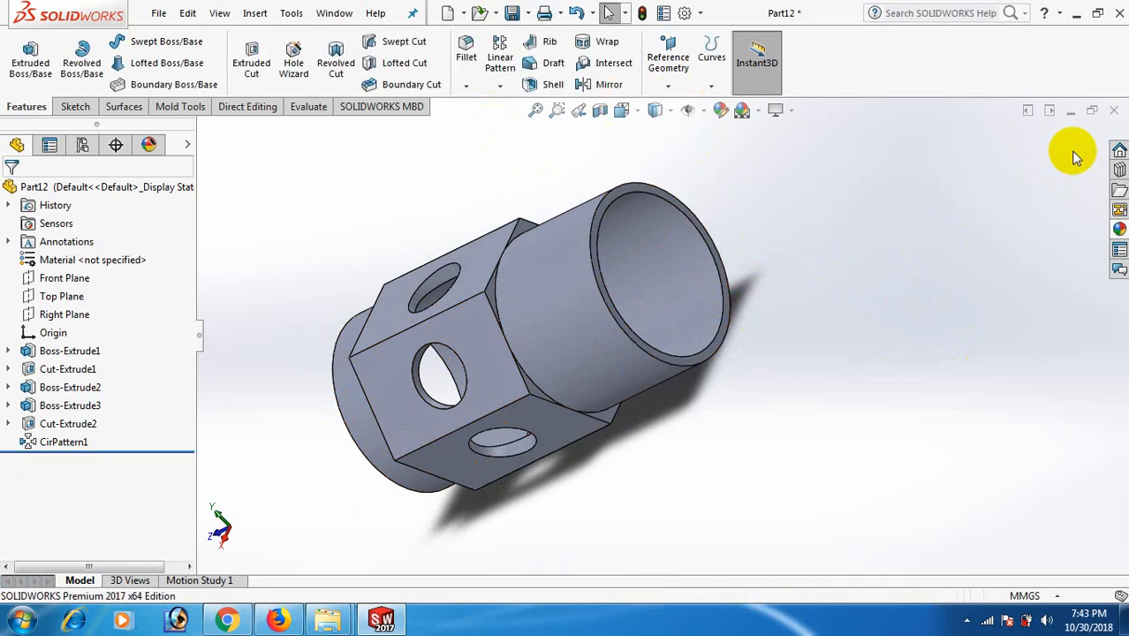
Step: Start a sketch on the rear collar's end face and convert its outer circular edge into the sketch
scroll(714, 351, down, 5)
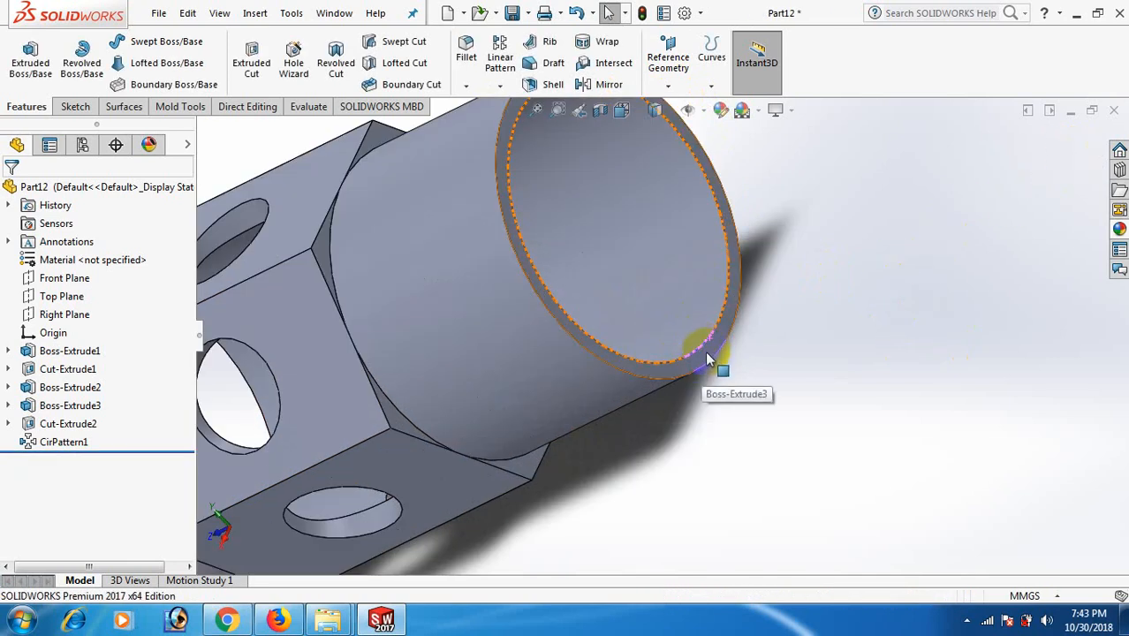
click(704, 357)
click(778, 303)
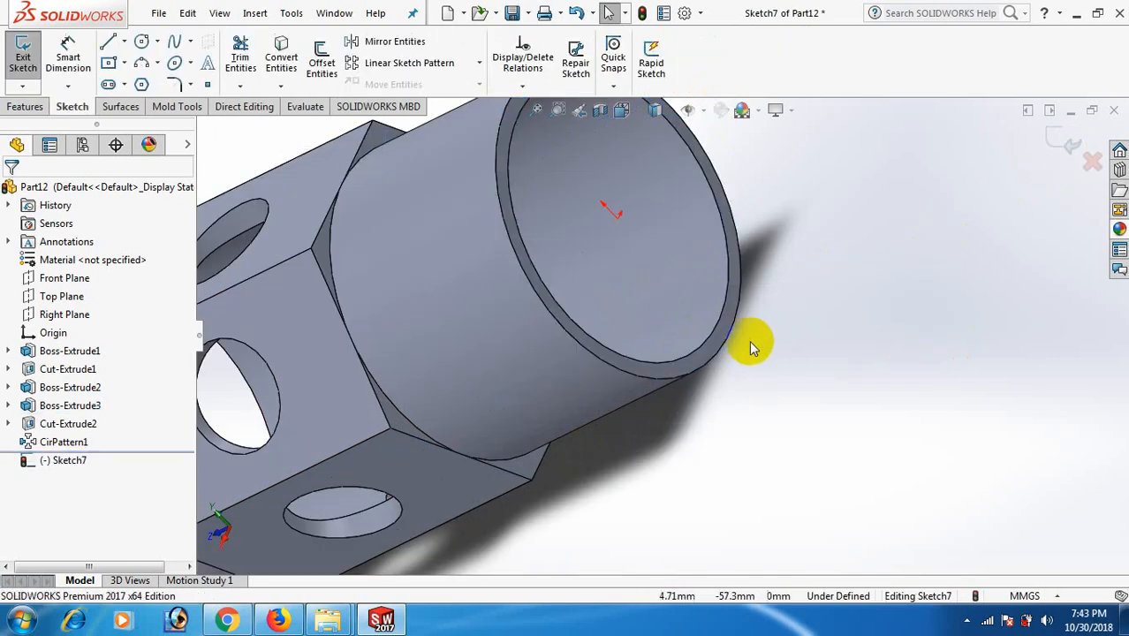
click(279, 69)
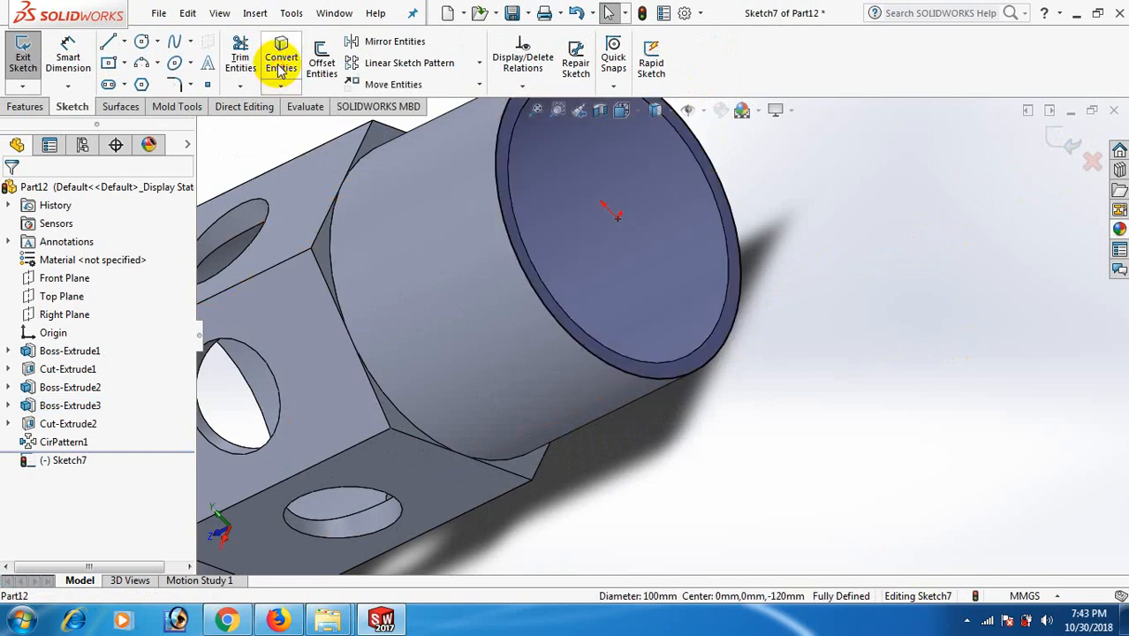
Step: Create a constant-pitch helix from the converted circle by Height and Revolution: 65 mm, 10 revolutions, reversed direction, 360 degree start angle, counterclockwise
click(29, 108)
click(711, 86)
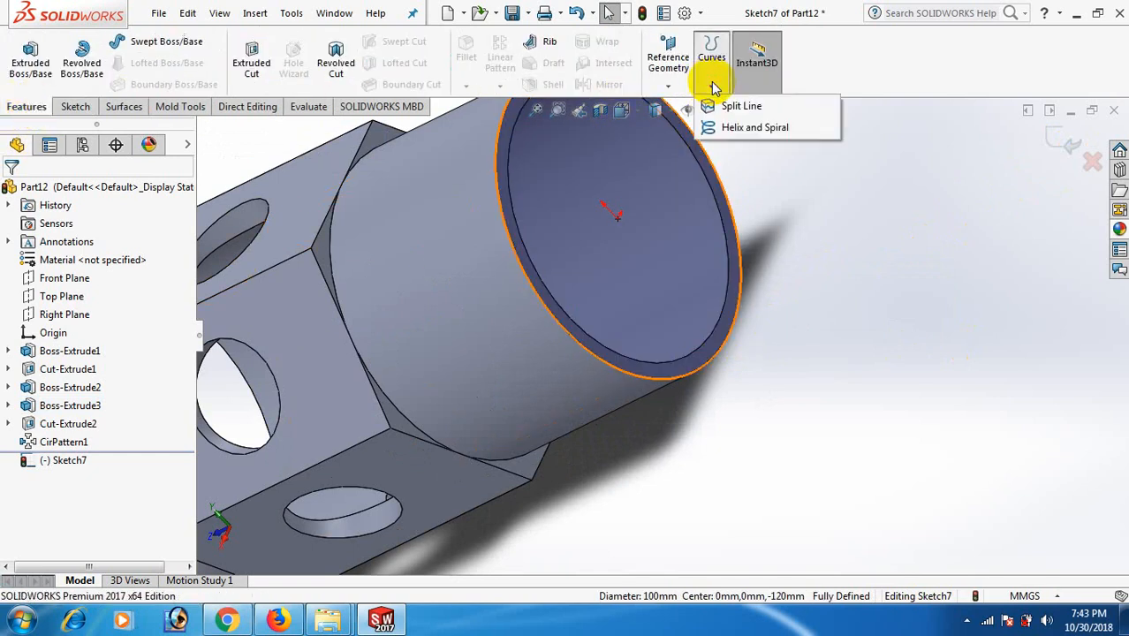
click(745, 128)
middle_drag(831, 232, 901, 296)
click(104, 287)
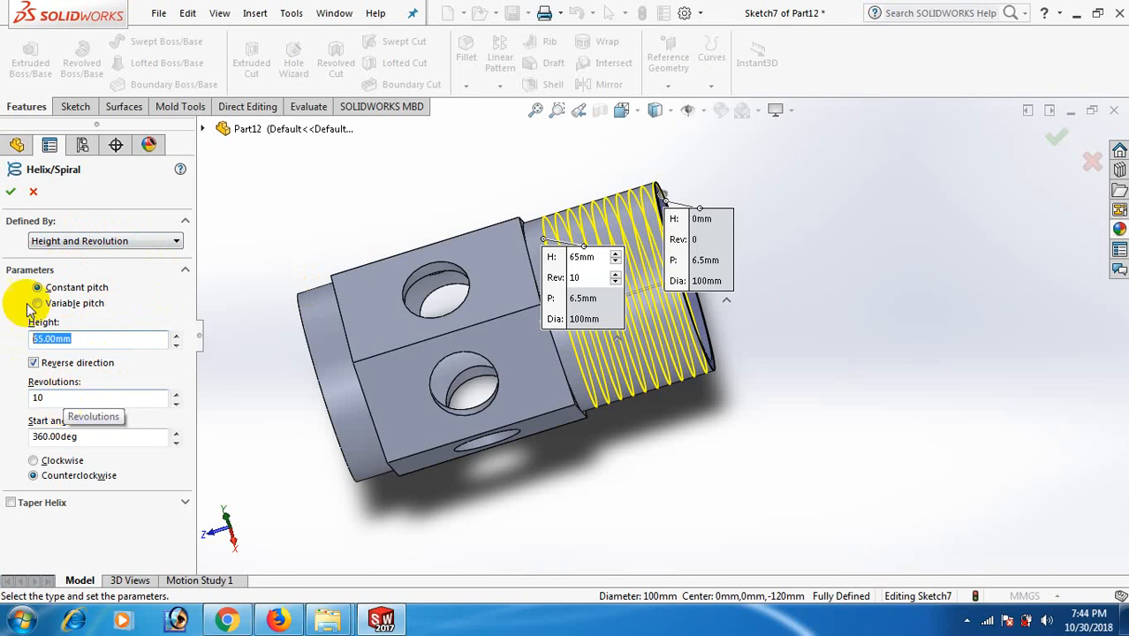
click(9, 194)
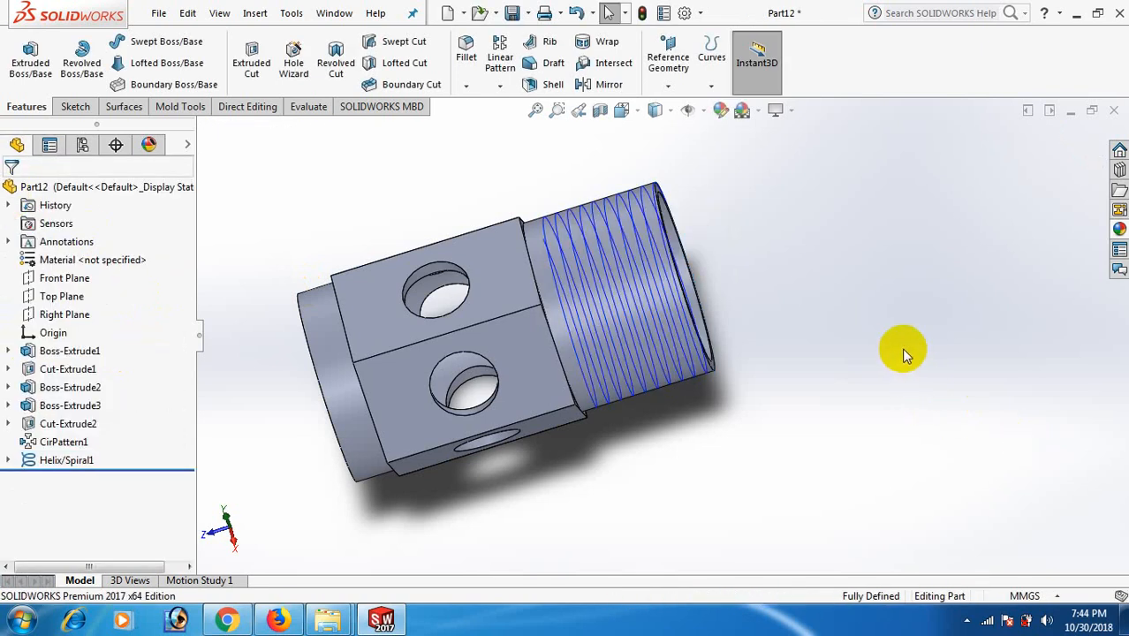
mouse_move(902, 350)
middle_down()
mouse_move(890, 370)
mouse_move(913, 375)
mouse_move(914, 390)
mouse_move(883, 351)
middle_up()
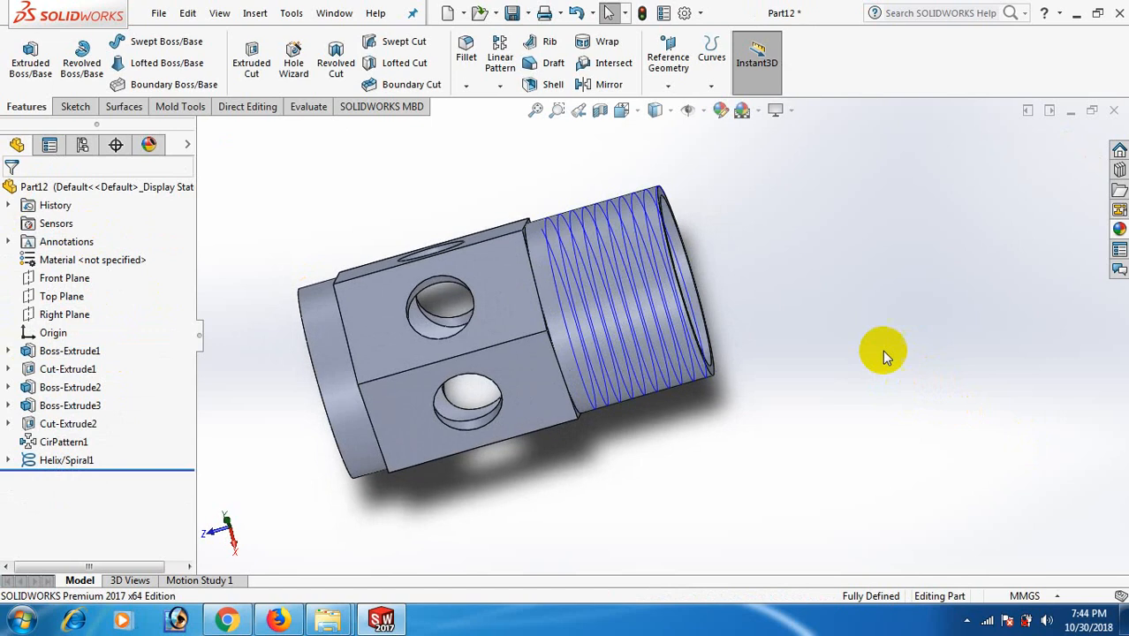
click(668, 86)
click(682, 106)
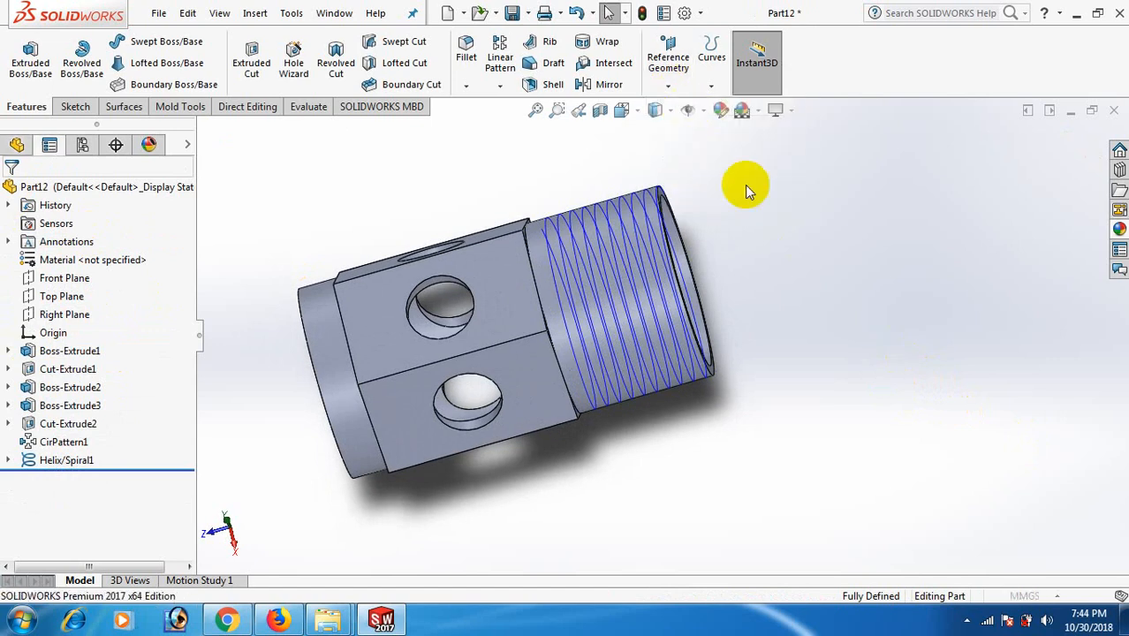
middle_drag(744, 184, 801, 308)
scroll(740, 266, down, 3)
middle_drag(667, 257, 709, 267)
scroll(645, 238, up, 3)
scroll(637, 242, down, 5)
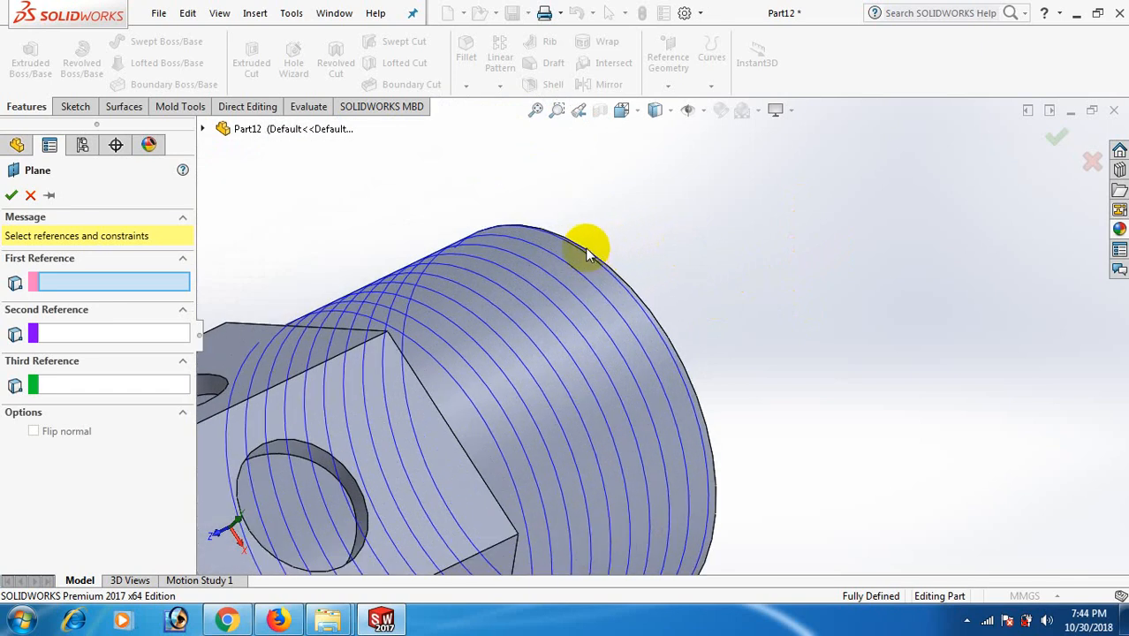
middle_drag(522, 230, 662, 311)
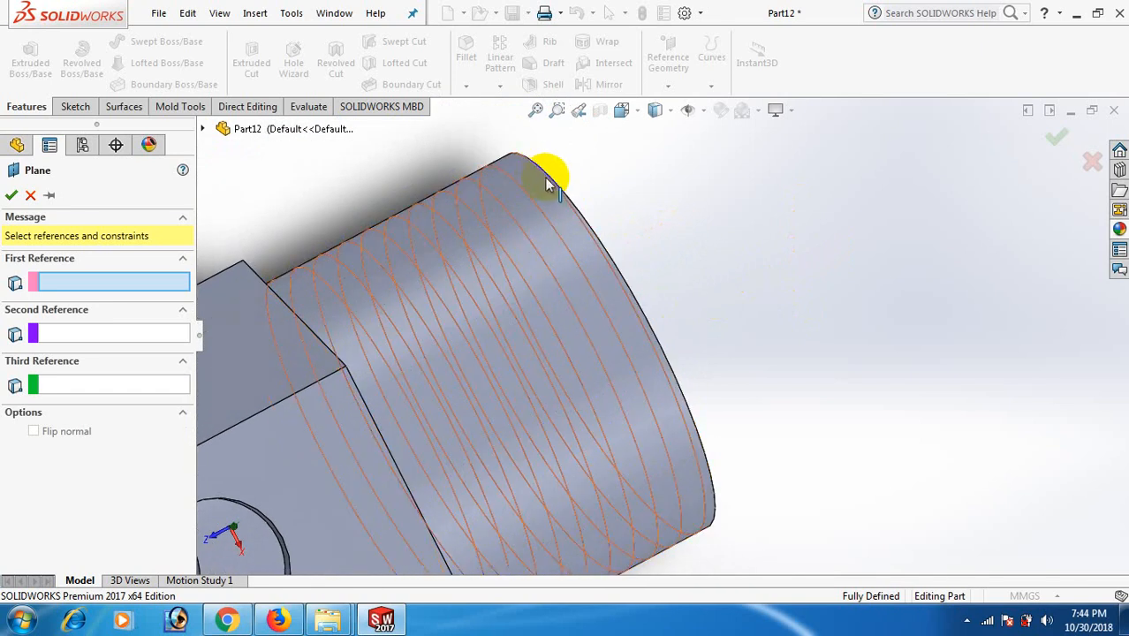
middle_drag(549, 172, 756, 343)
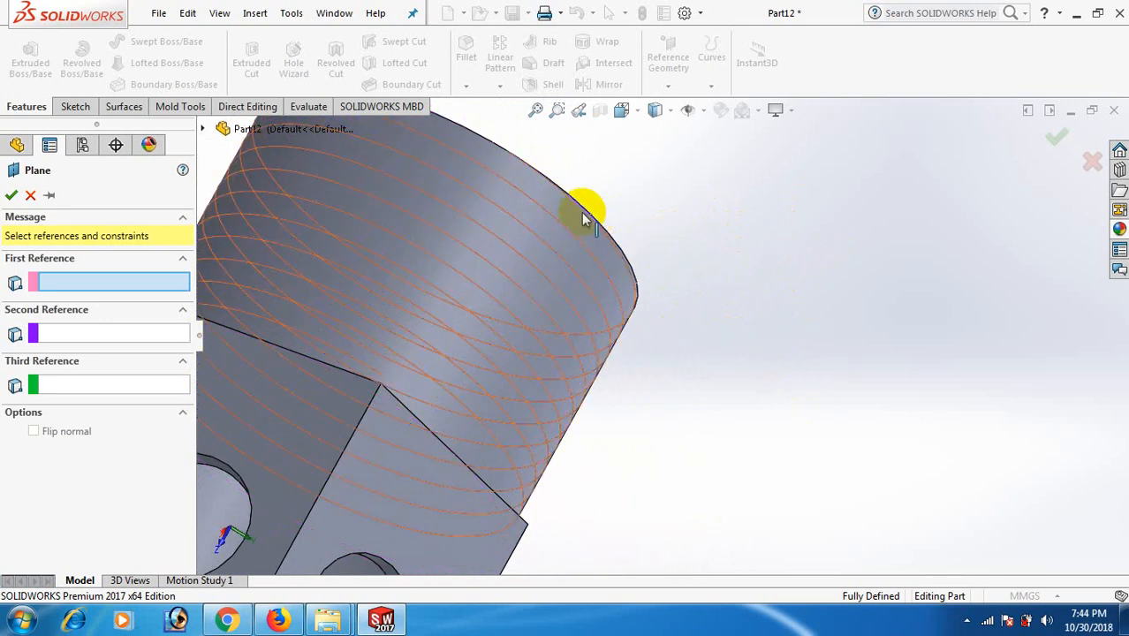
scroll(742, 239, up, 4)
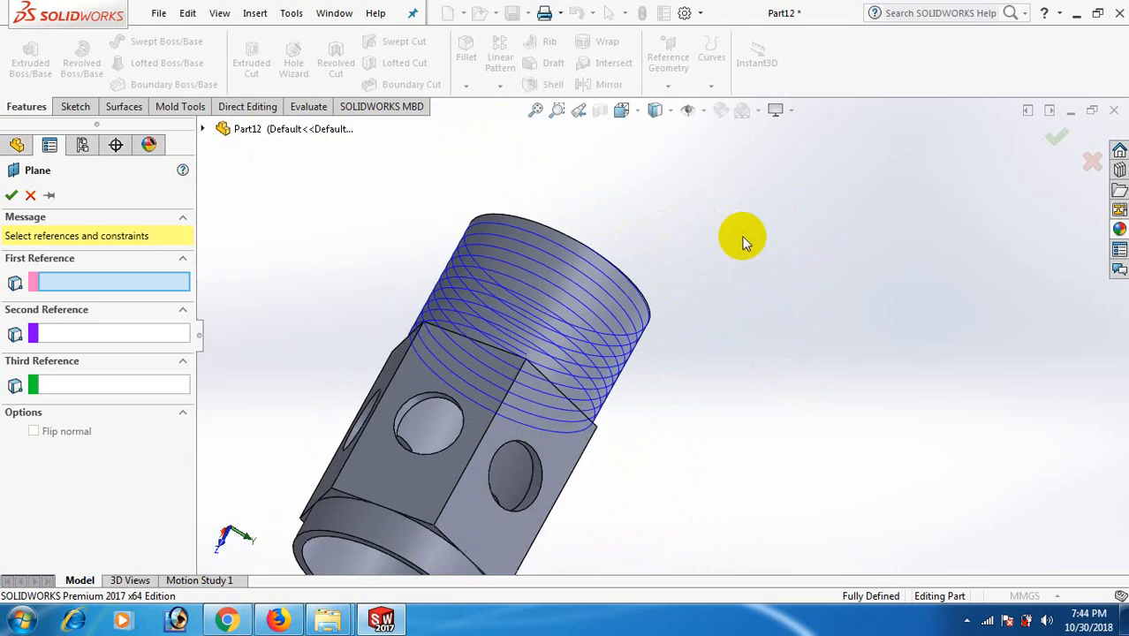
middle_drag(742, 237, 676, 275)
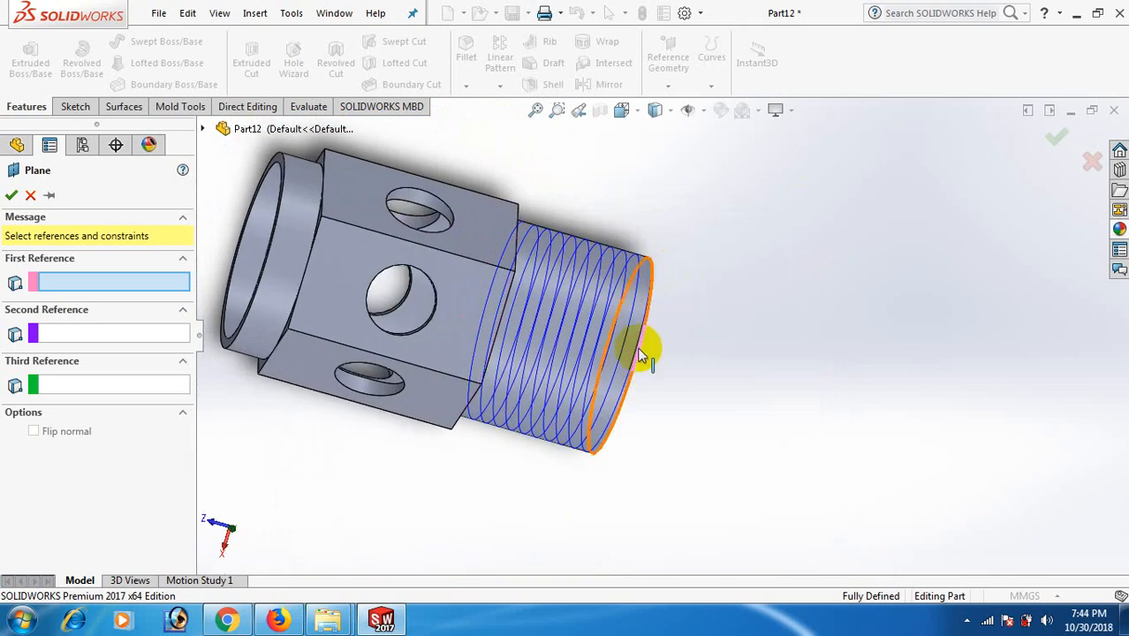
scroll(635, 328, down, 2)
scroll(655, 285, up, 1)
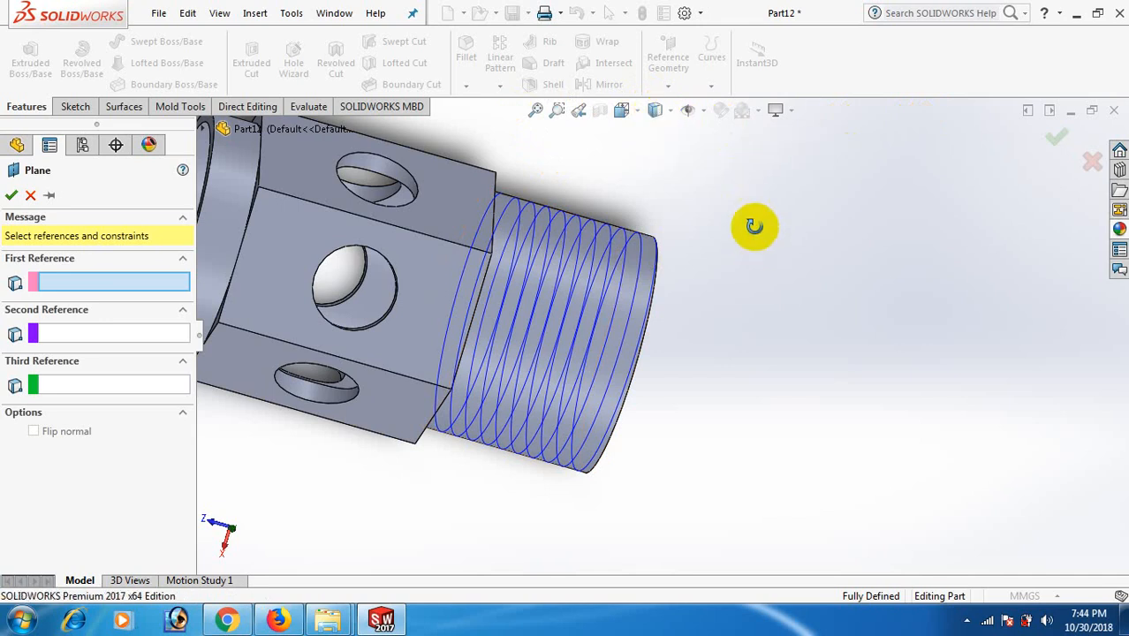
middle_drag(753, 226, 458, 298)
scroll(730, 333, up, 5)
middle_drag(597, 348, 521, 375)
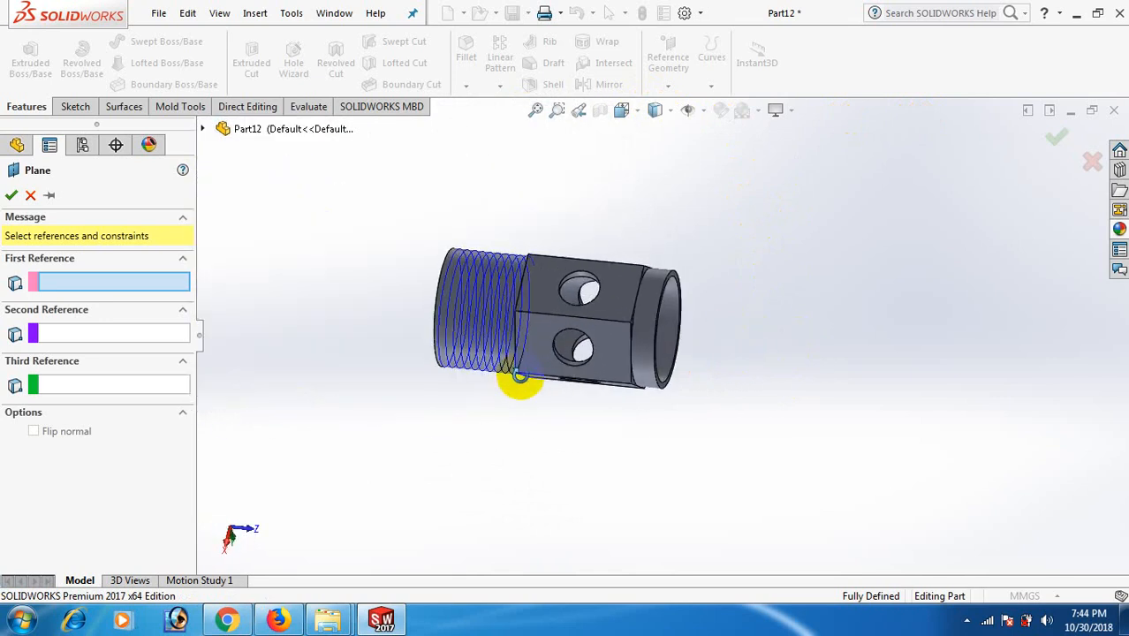
scroll(441, 310, down, 5)
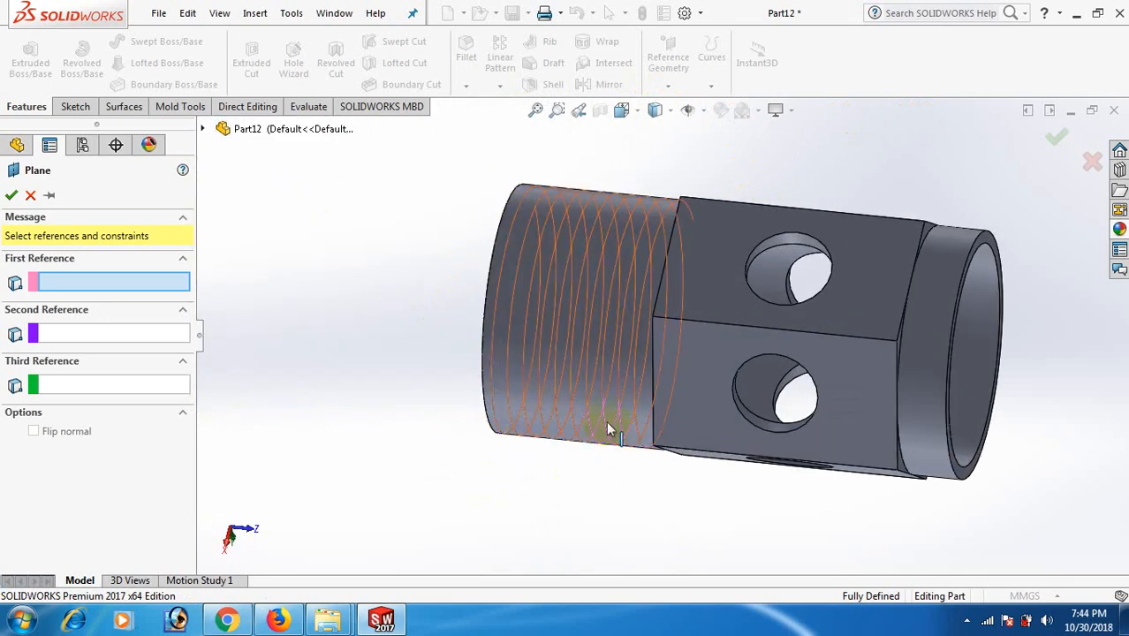
middle_drag(607, 430, 894, 484)
scroll(1002, 374, down, 5)
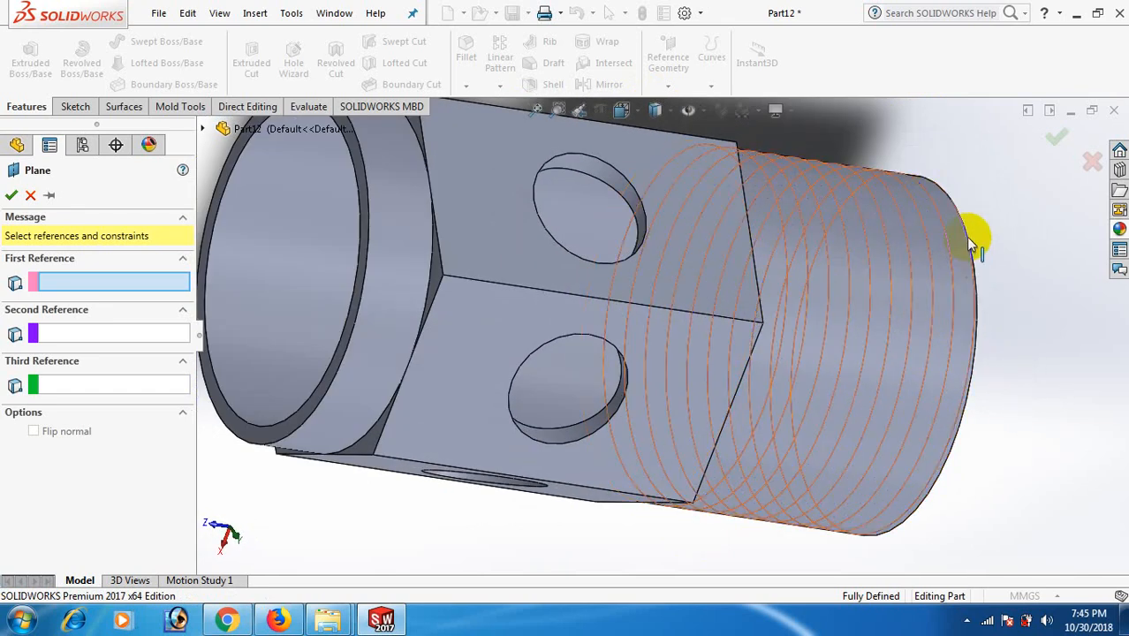
middle_drag(982, 232, 777, 410)
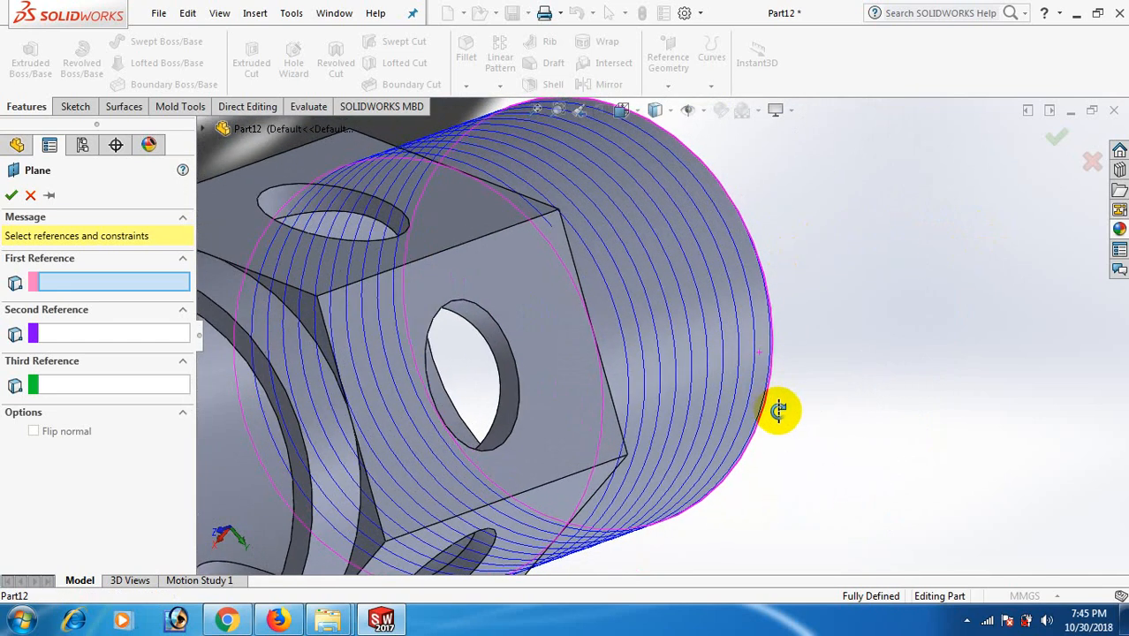
scroll(752, 272, down, 6)
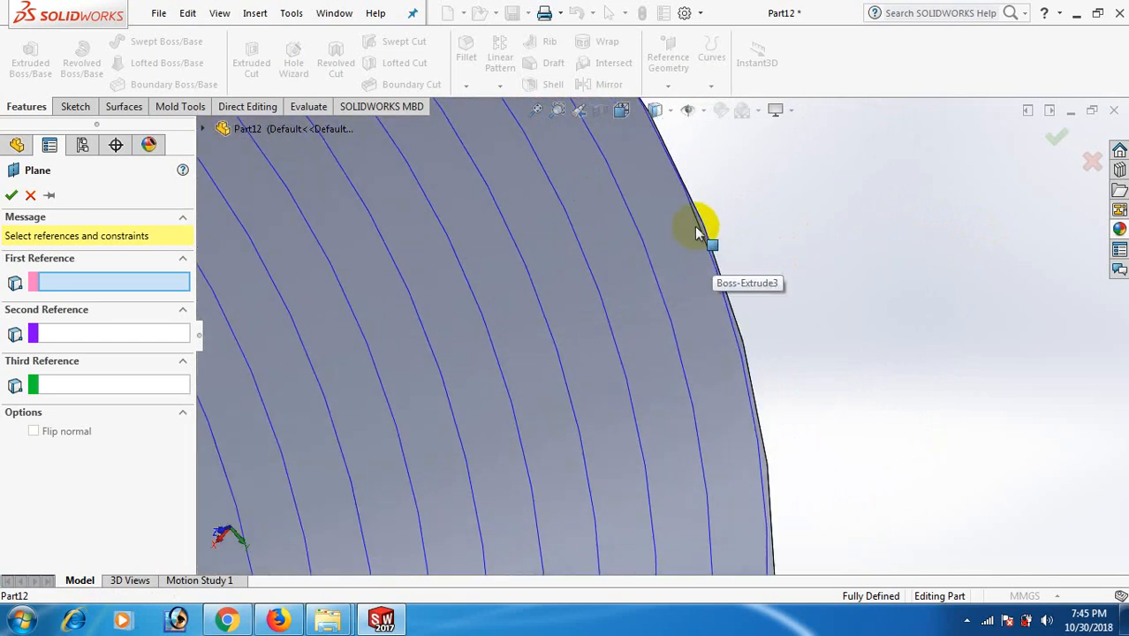
scroll(662, 185, up, 5)
scroll(635, 265, down, 3)
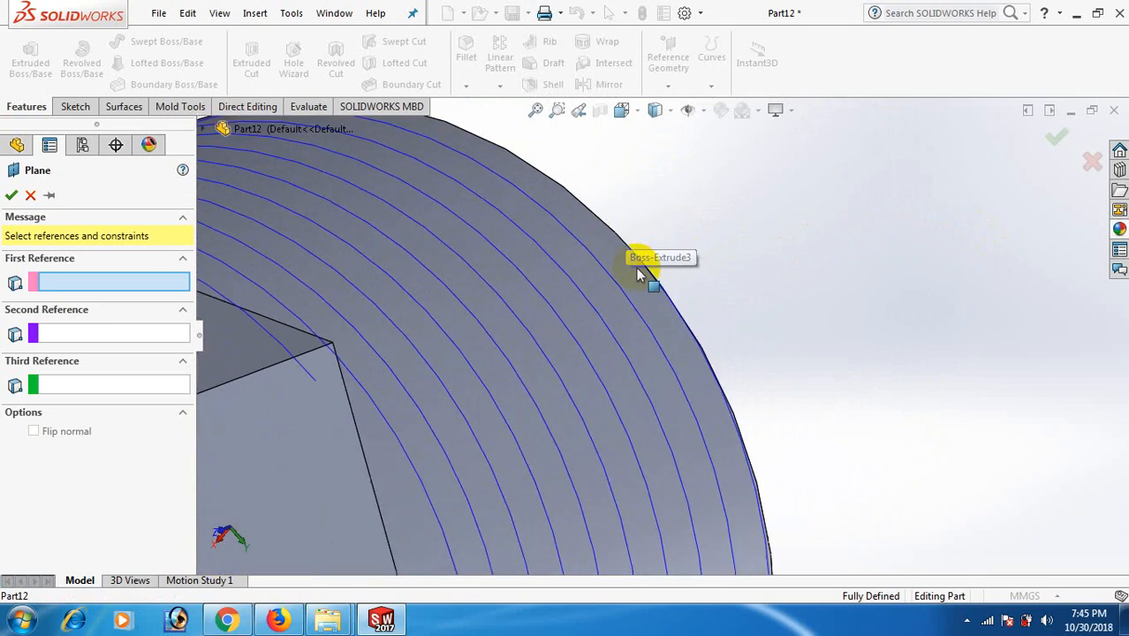
scroll(662, 300, down, 3)
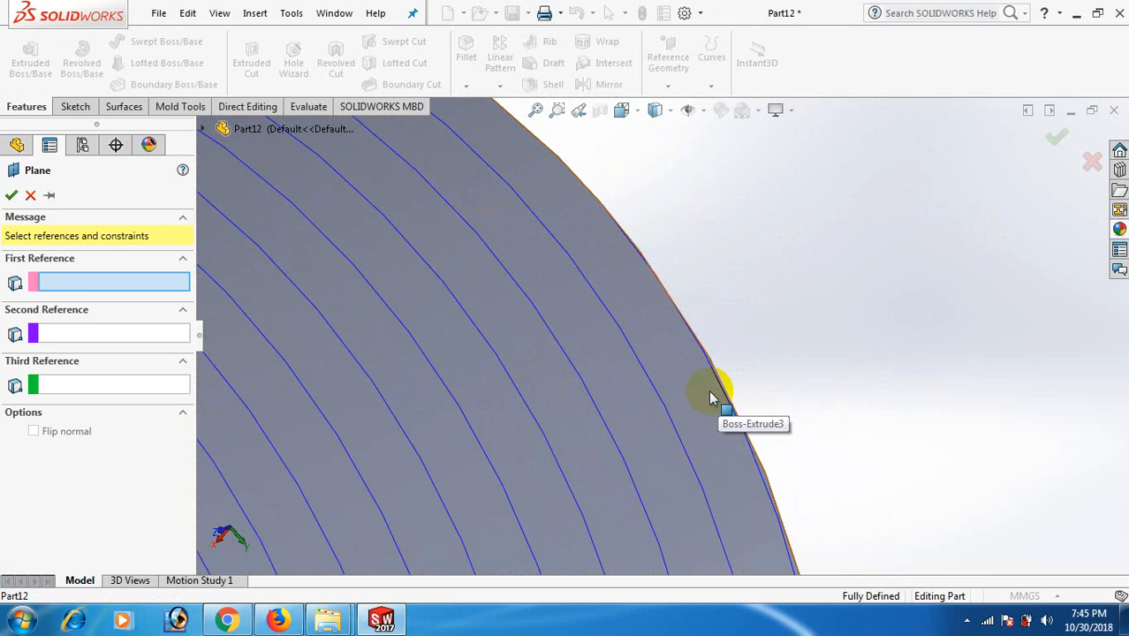
middle_drag(710, 392, 664, 474)
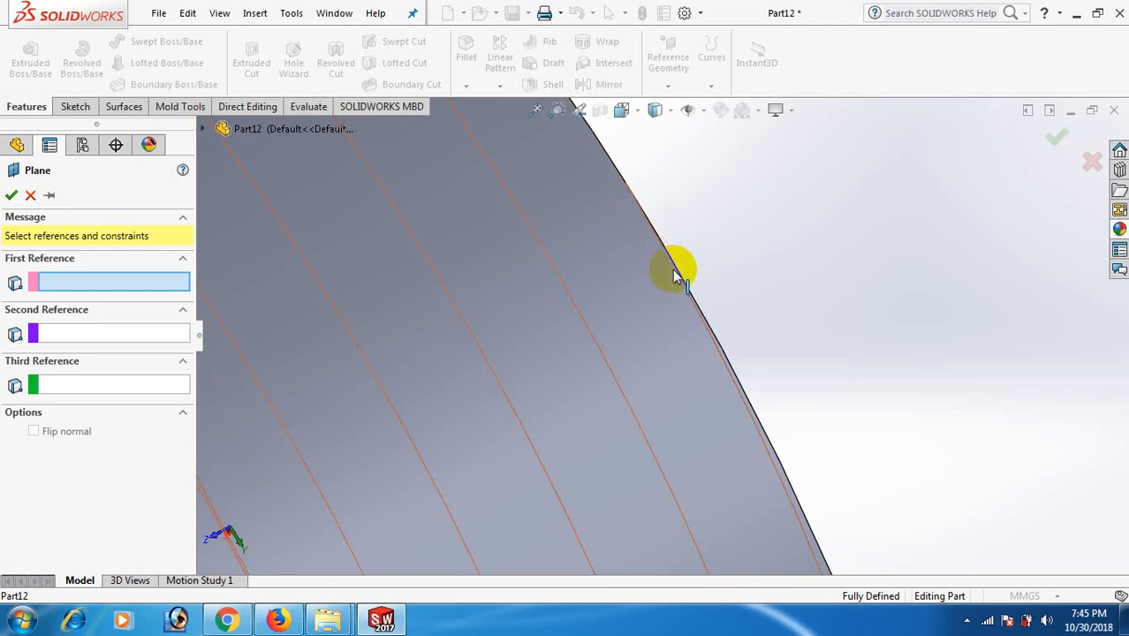
click(594, 341)
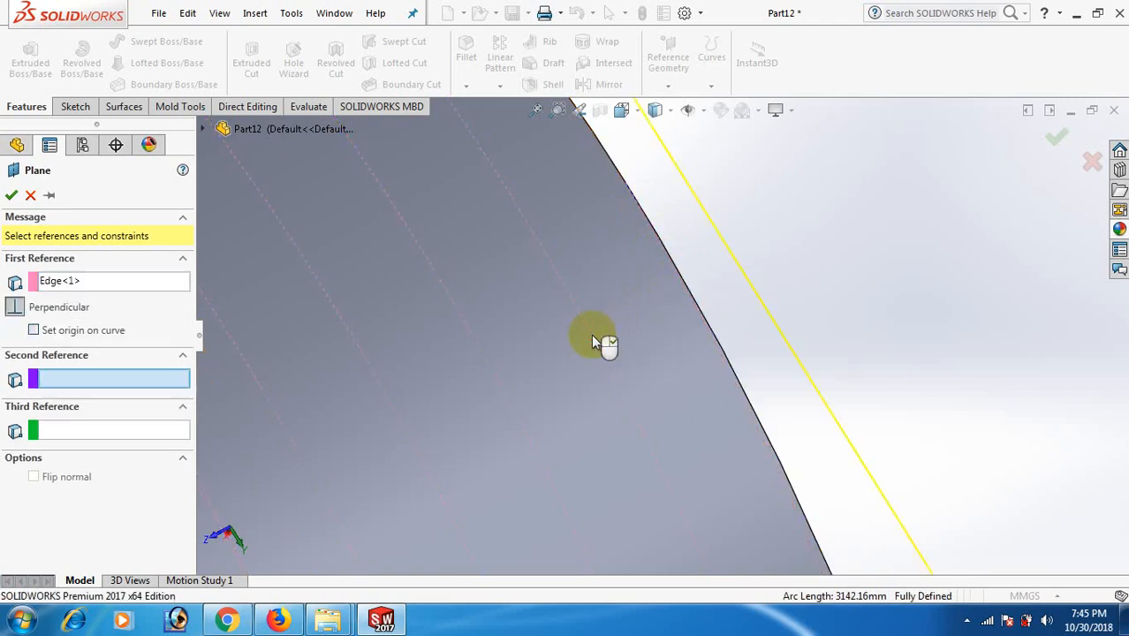
scroll(593, 188, up, 5)
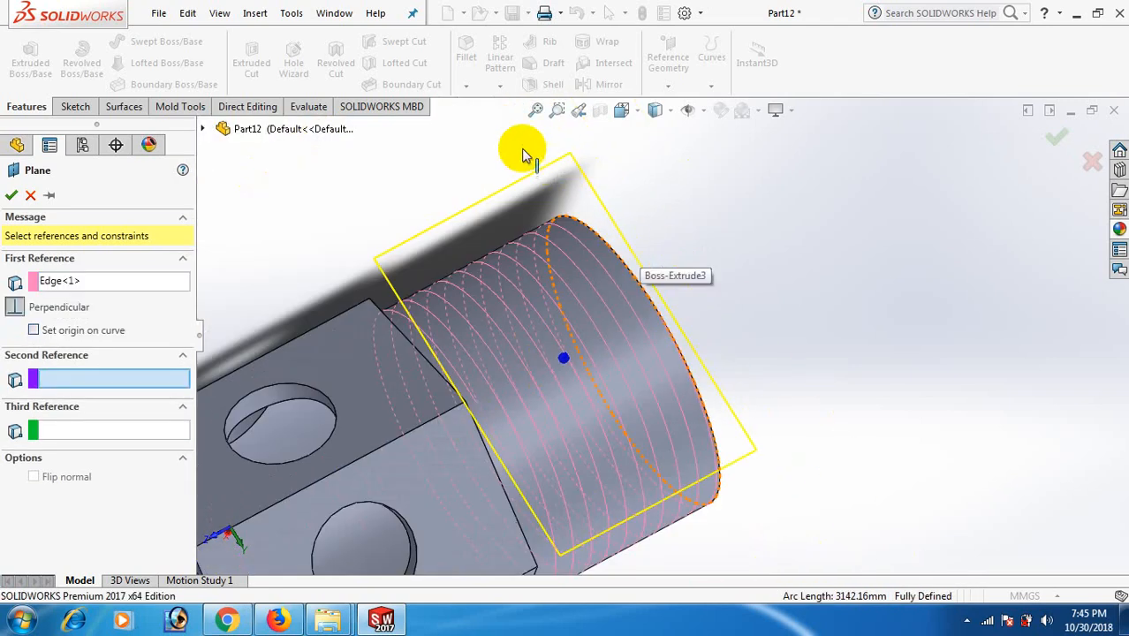
click(29, 193)
Step: Create a reference plane through the helix's endpoint at the rear collar's end face, perpendicular to the helix
middle_drag(297, 230, 688, 319)
key(space)
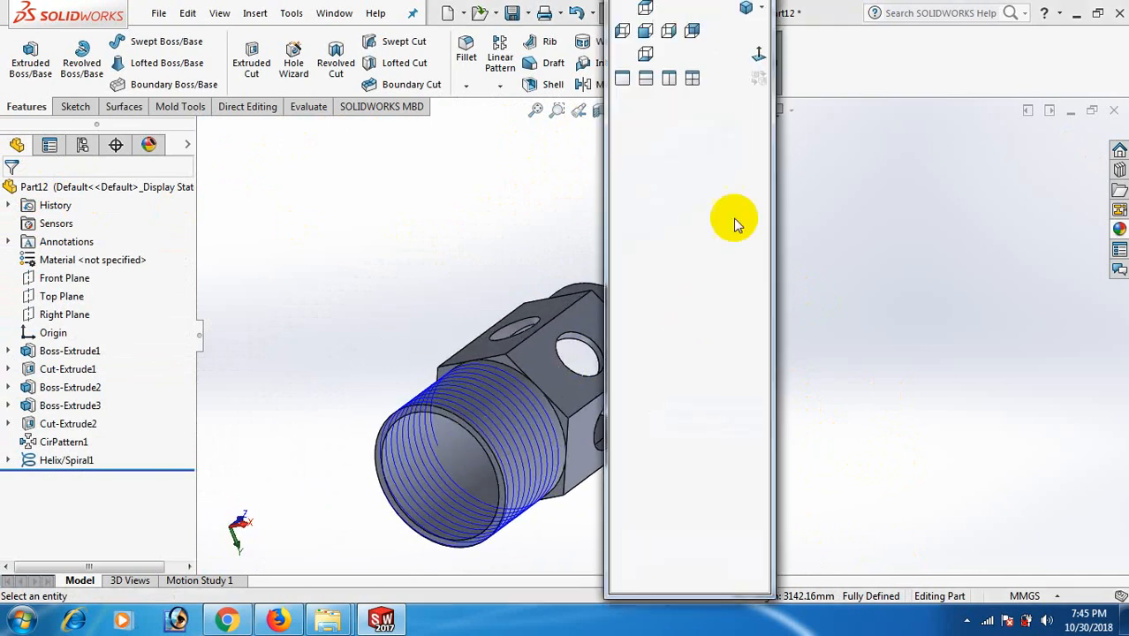
click(747, 11)
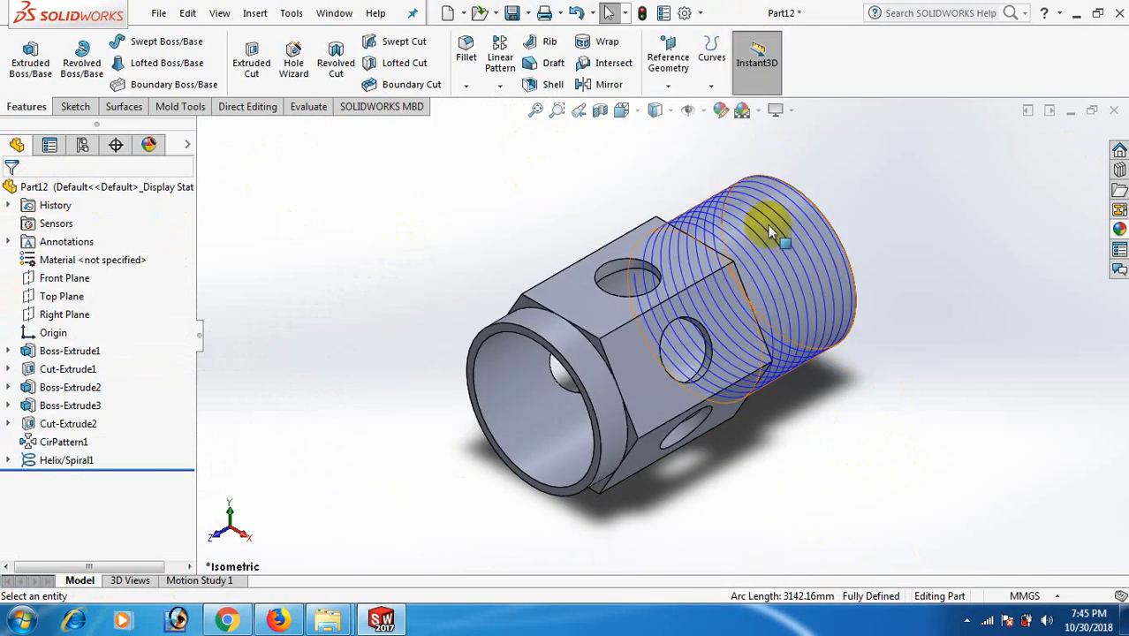
scroll(730, 228, down, 2)
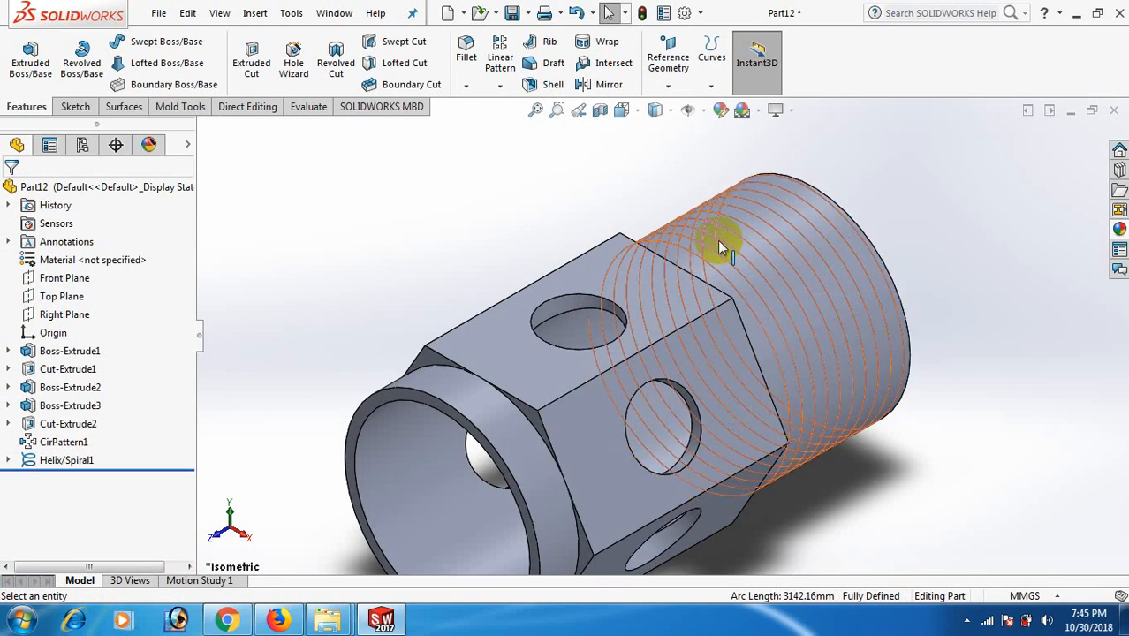
click(711, 87)
click(669, 86)
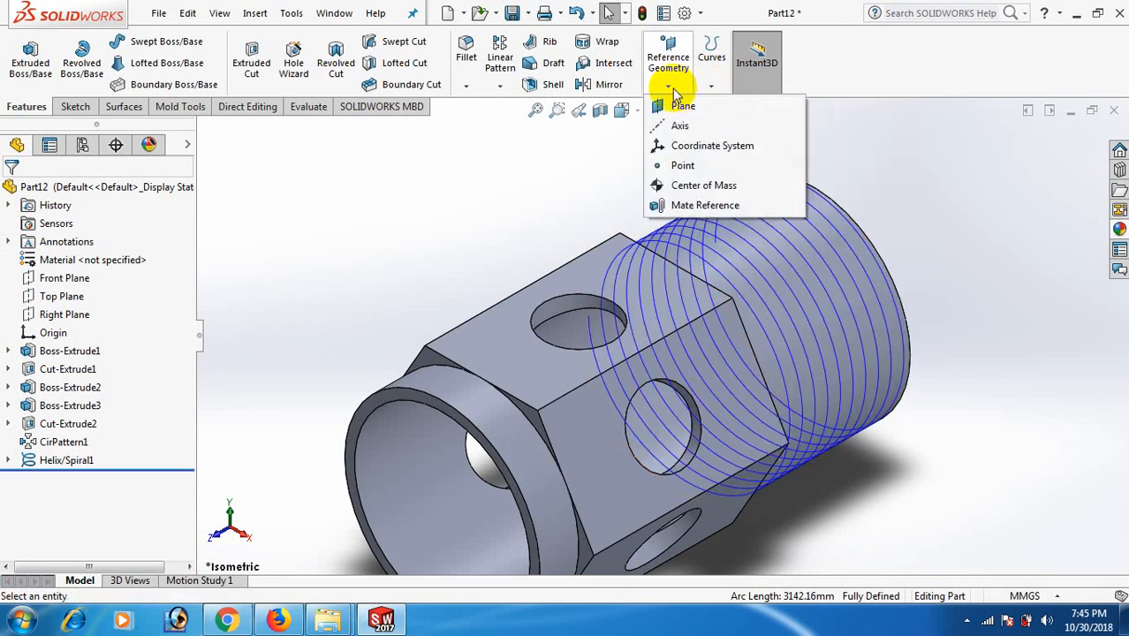
click(680, 107)
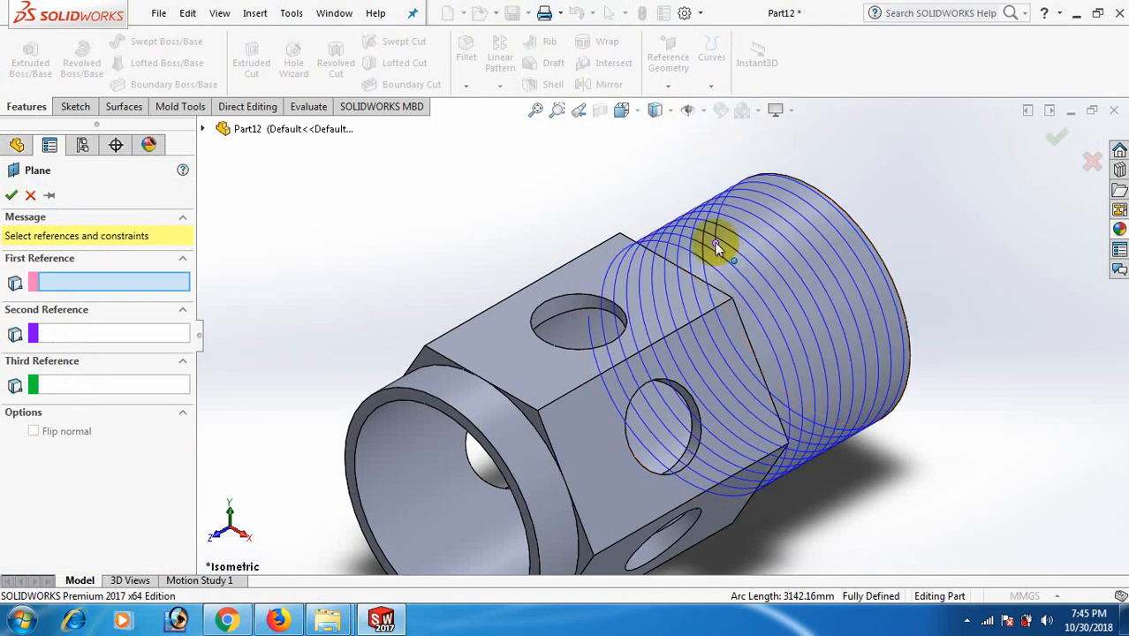
click(714, 242)
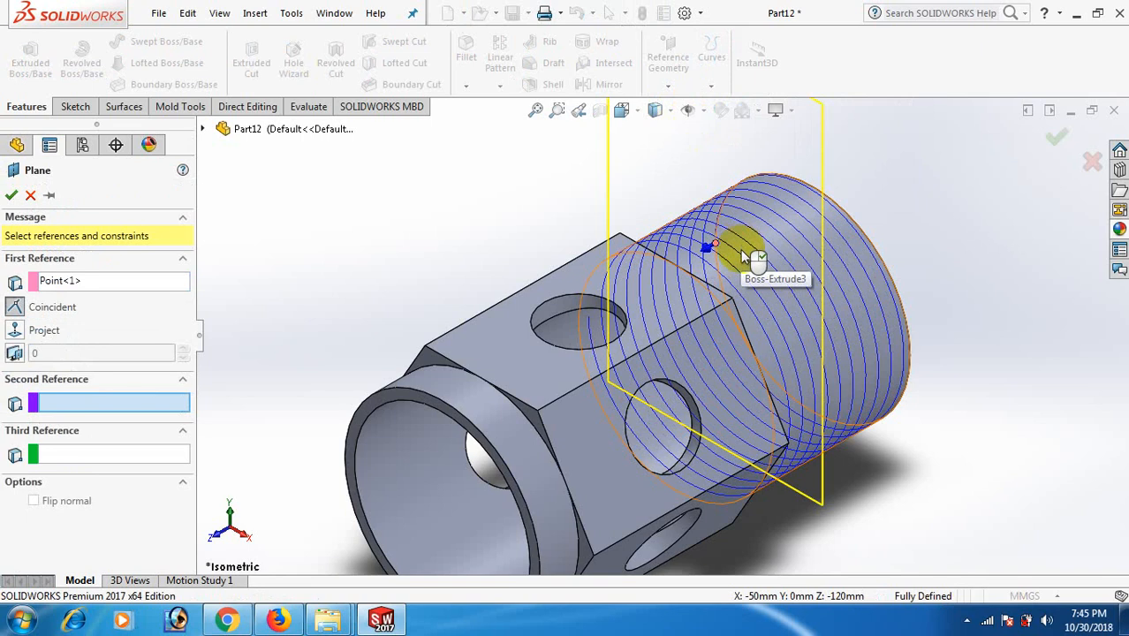
click(743, 257)
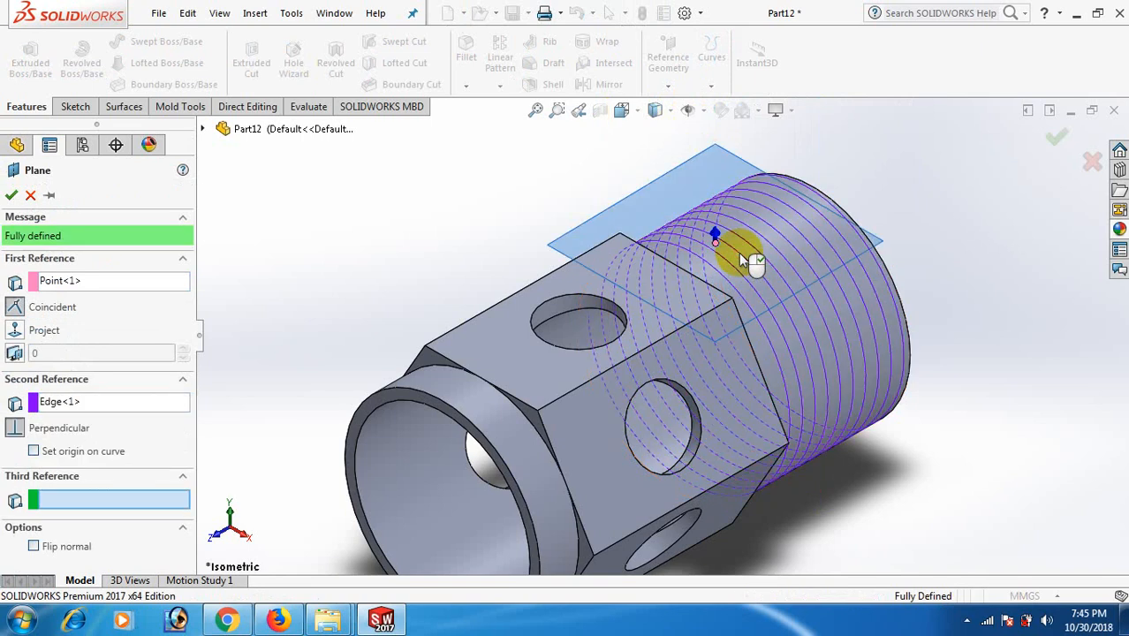
click(9, 196)
key(f)
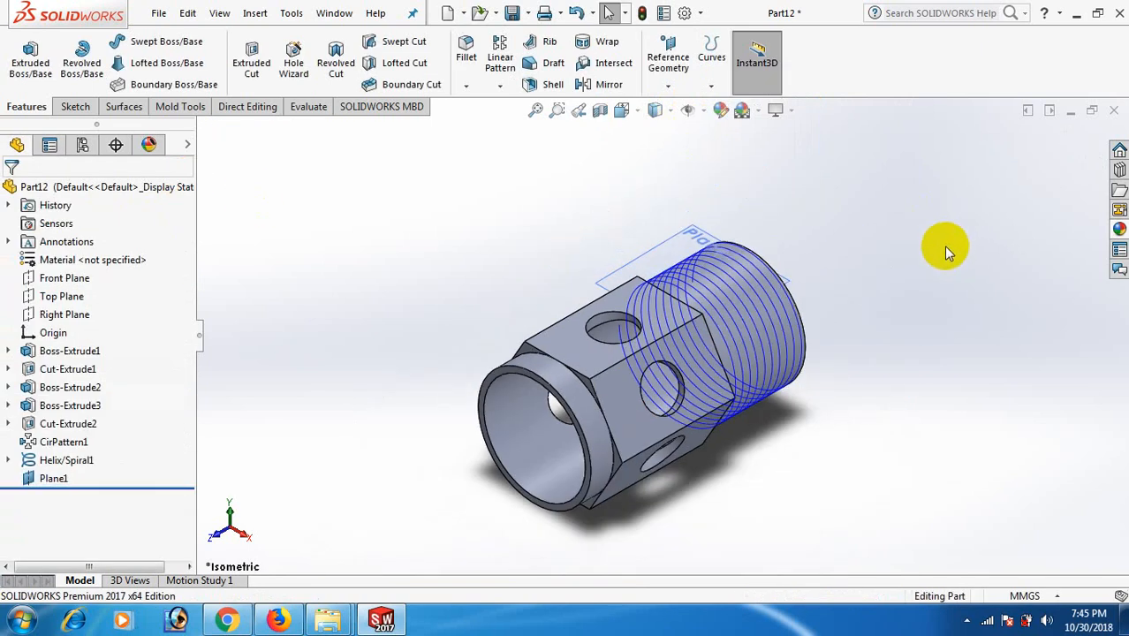
Step: Start a sketch on the new reference plane and draw a circle about 13.7 mm in diameter beyond the rear collar's end
middle_drag(943, 245, 887, 266)
click(780, 221)
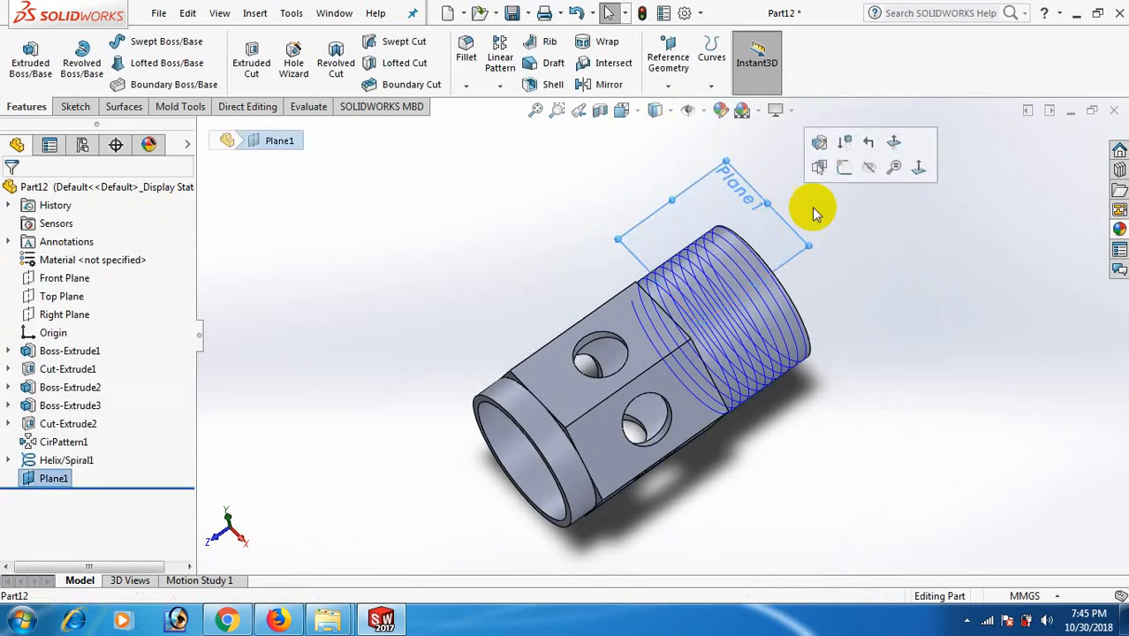
click(845, 167)
right_drag(864, 212, 931, 243)
click(775, 239)
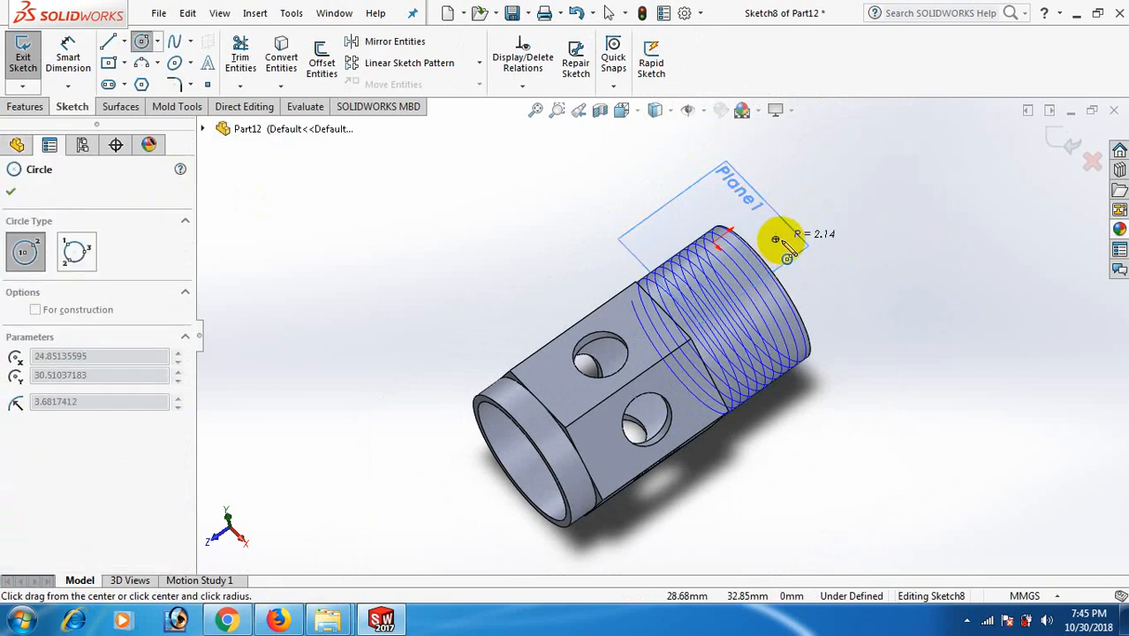
click(785, 246)
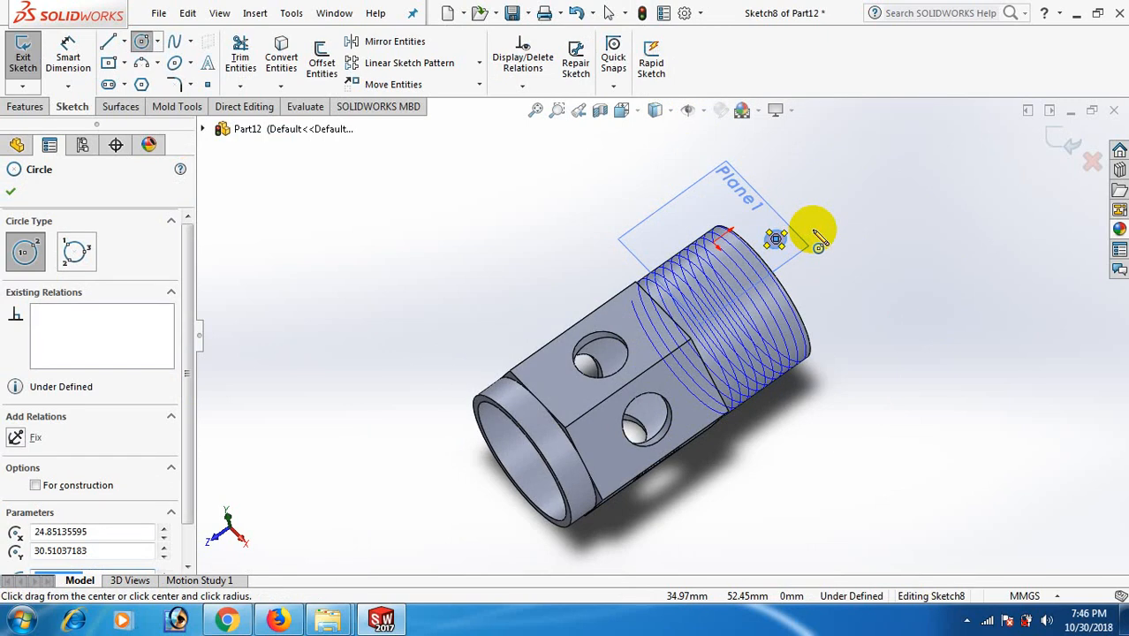
Step: Dimension the profile circle's diameter to 5 mm
right_drag(940, 303, 940, 159)
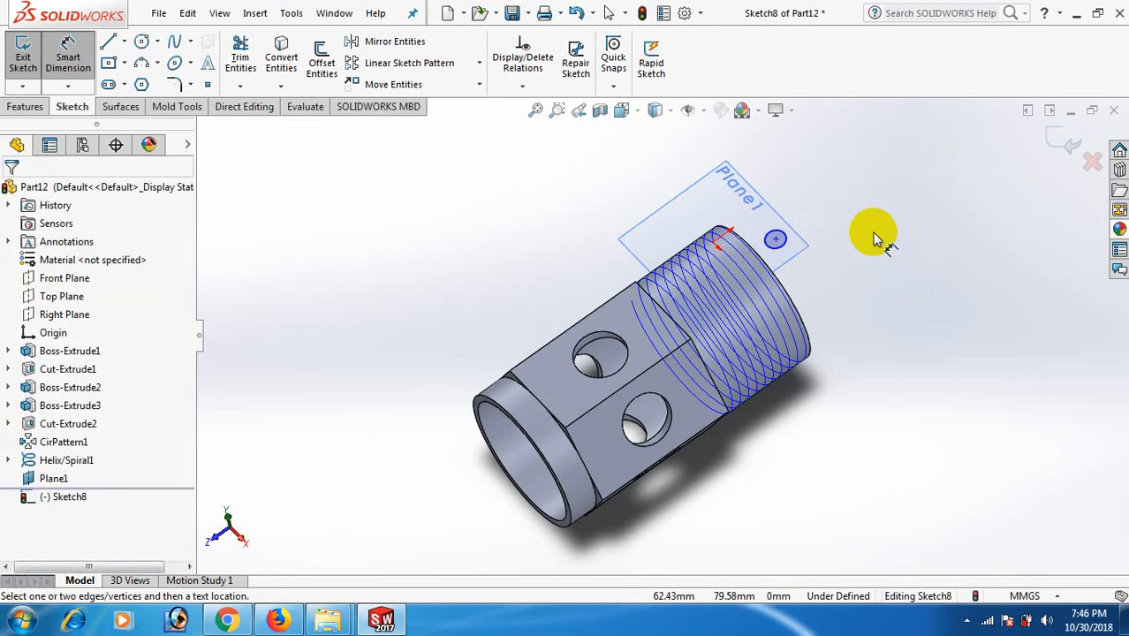
scroll(771, 242, down, 5)
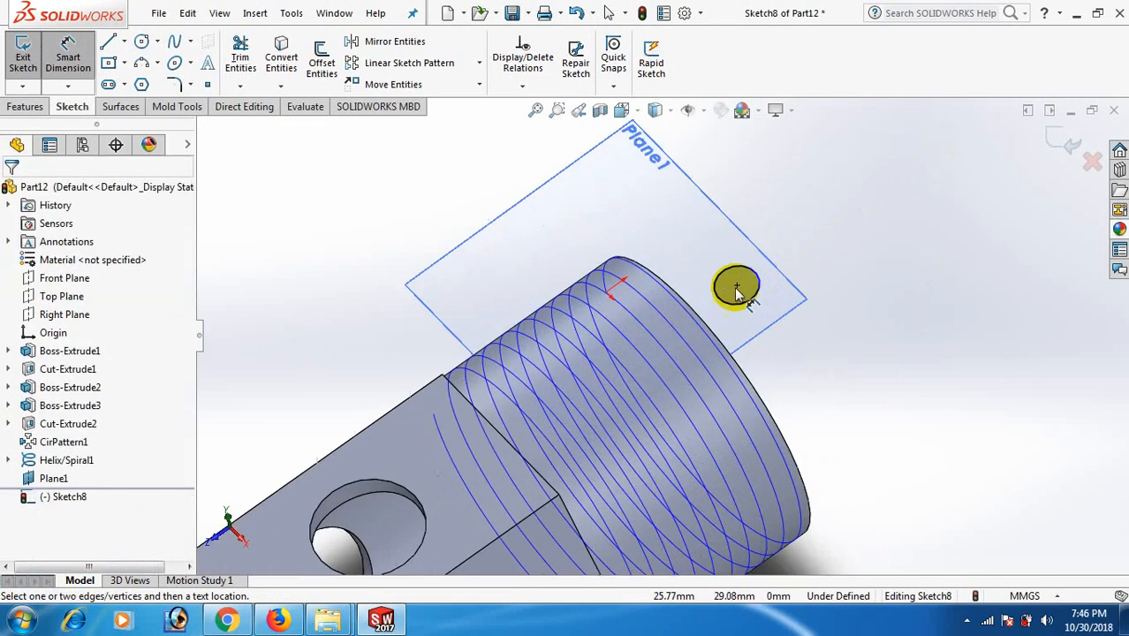
click(756, 309)
click(966, 237)
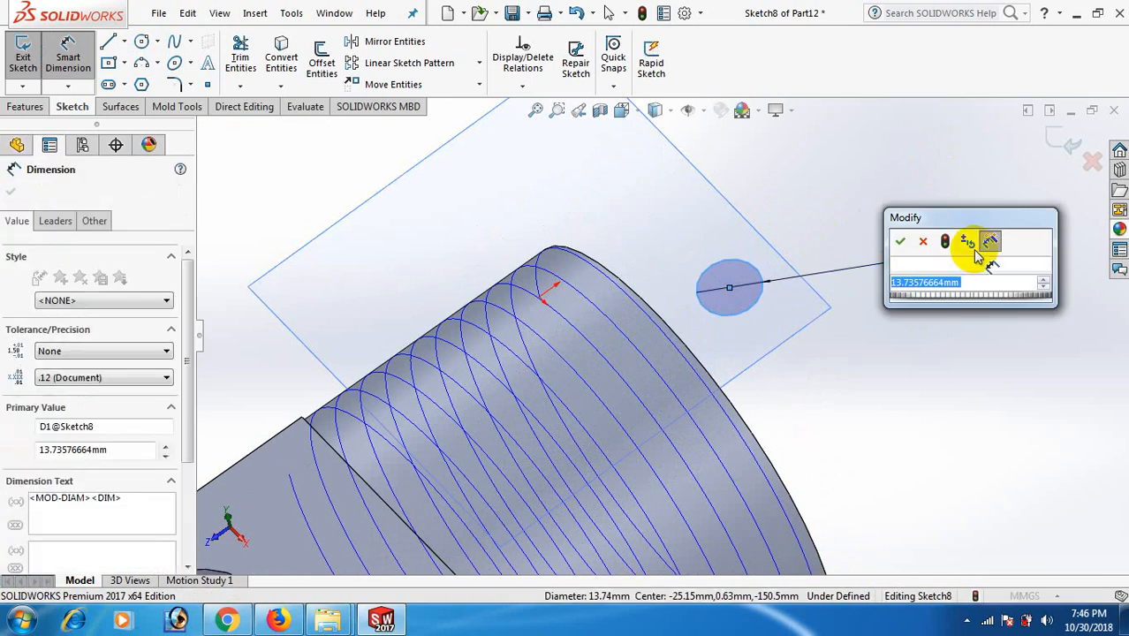
text(5)
key(Return)
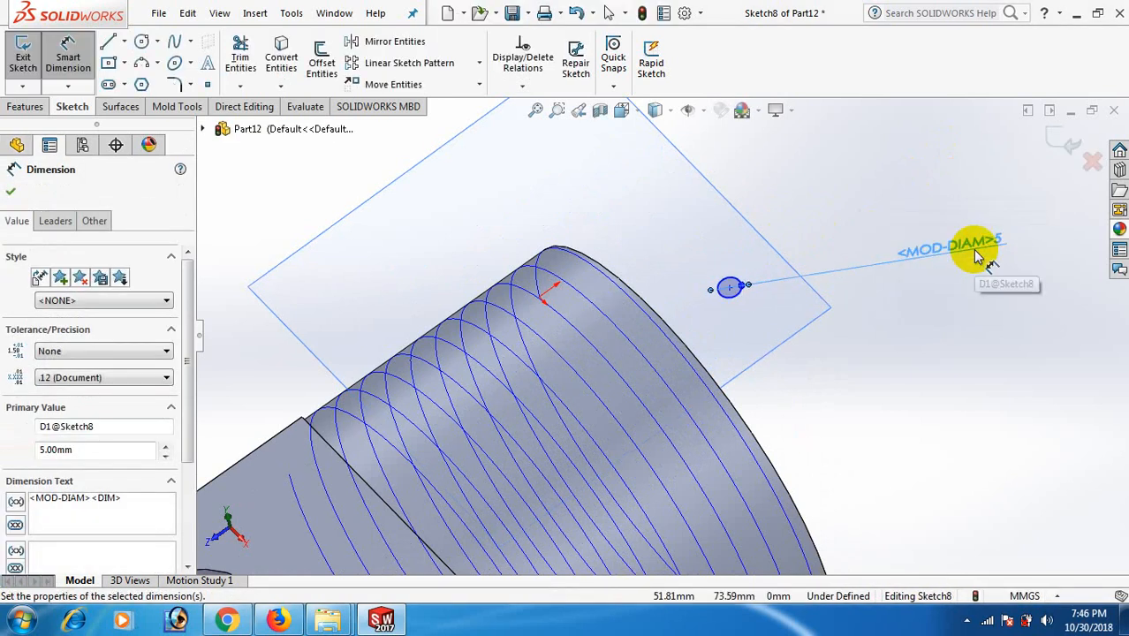
right_click(988, 295)
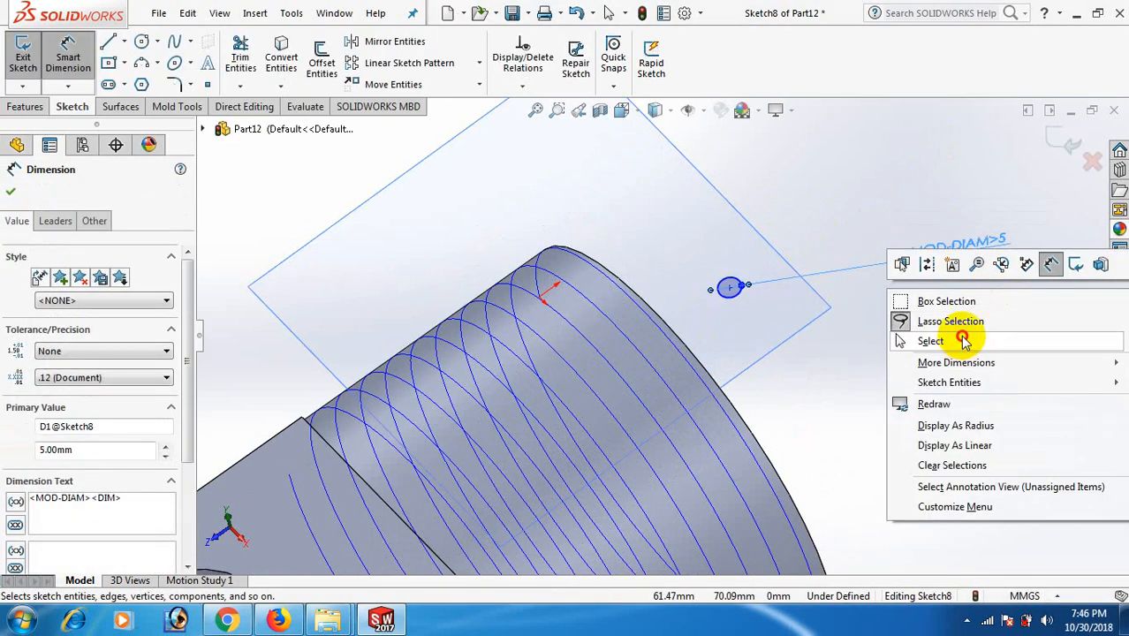
click(963, 341)
scroll(937, 354, up, 3)
middle_drag(937, 353, 839, 366)
scroll(801, 337, down, 5)
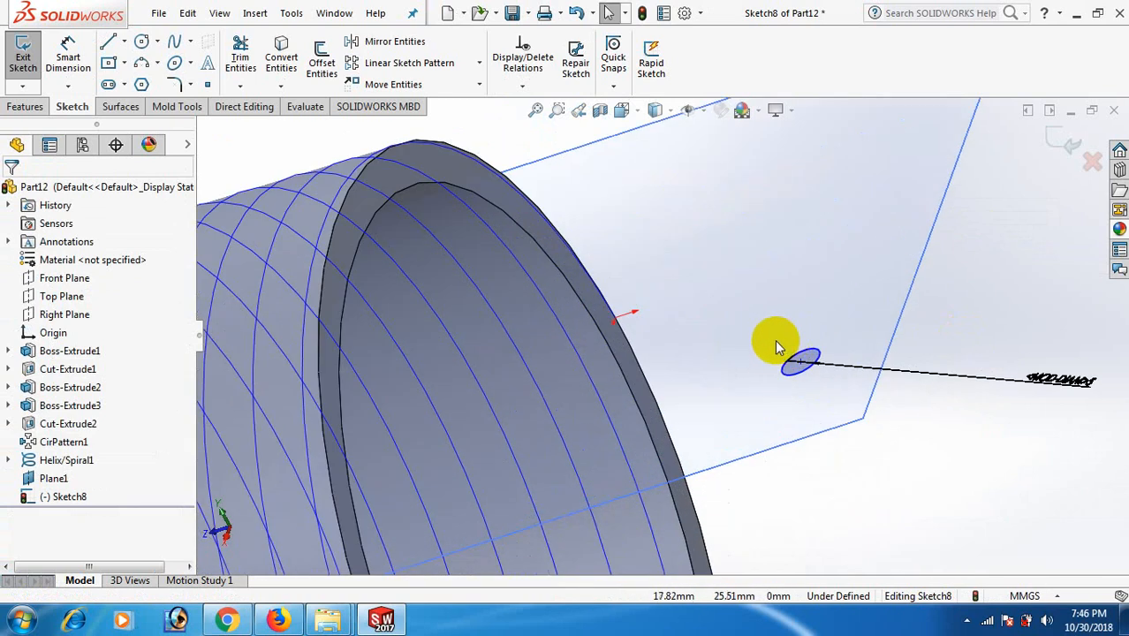
Step: Try to constrain the 5 mm circle's center to the helix with a Pierce relation and undo it
scroll(763, 346, down, 2)
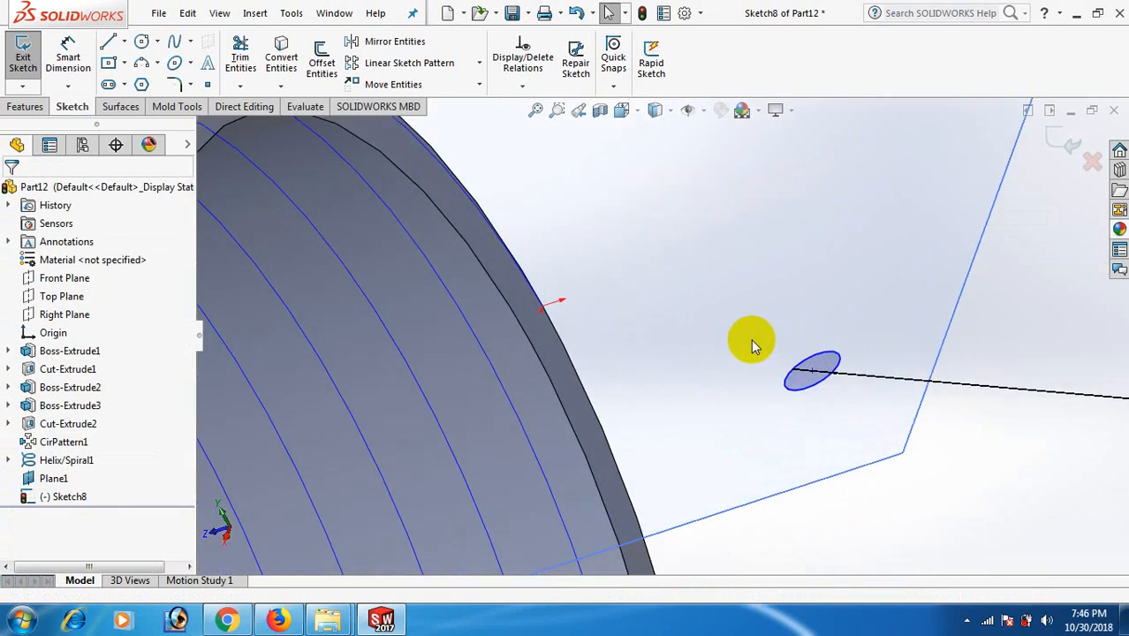
click(812, 372)
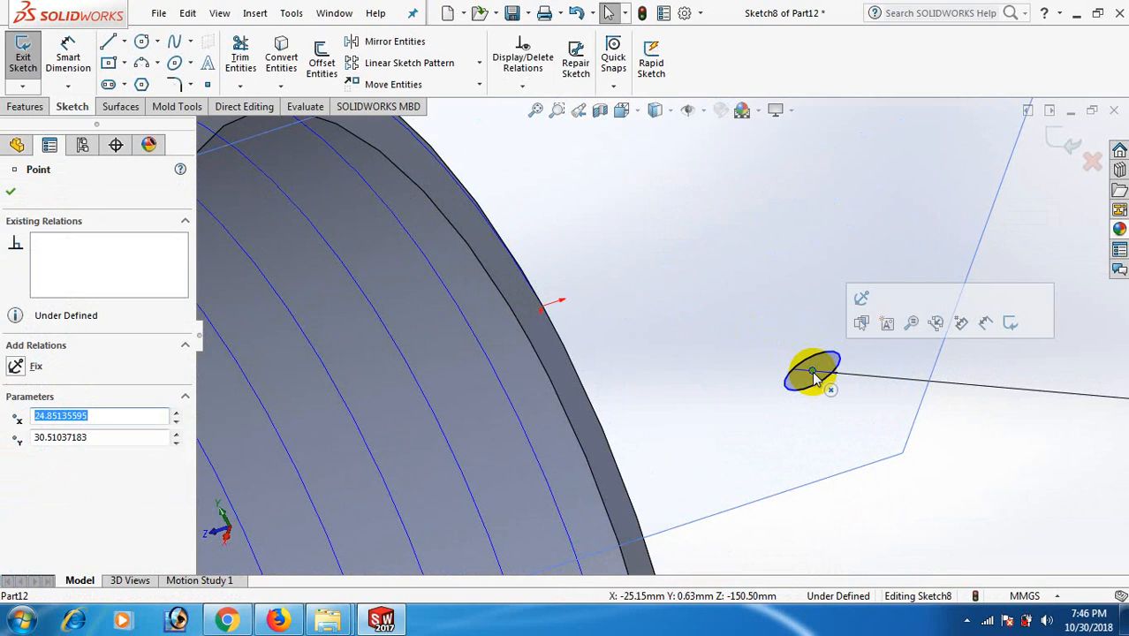
ctrl+click(468, 201)
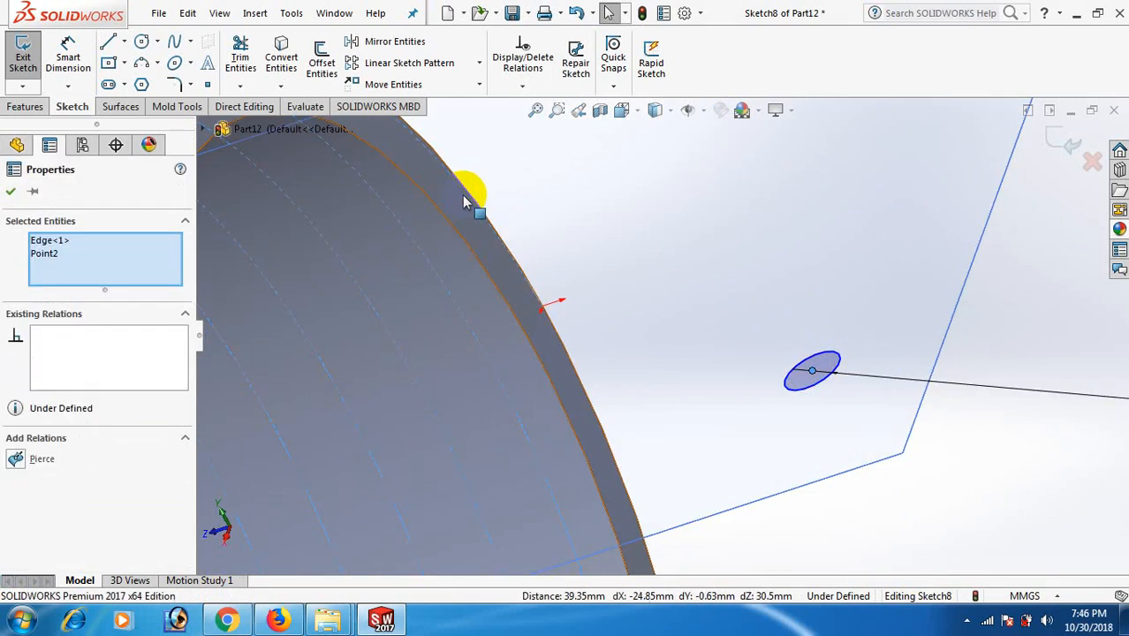
click(15, 458)
mouse_move(1005, 423)
middle_down()
mouse_move(945, 373)
mouse_move(972, 555)
mouse_move(964, 545)
middle_up()
click(943, 365)
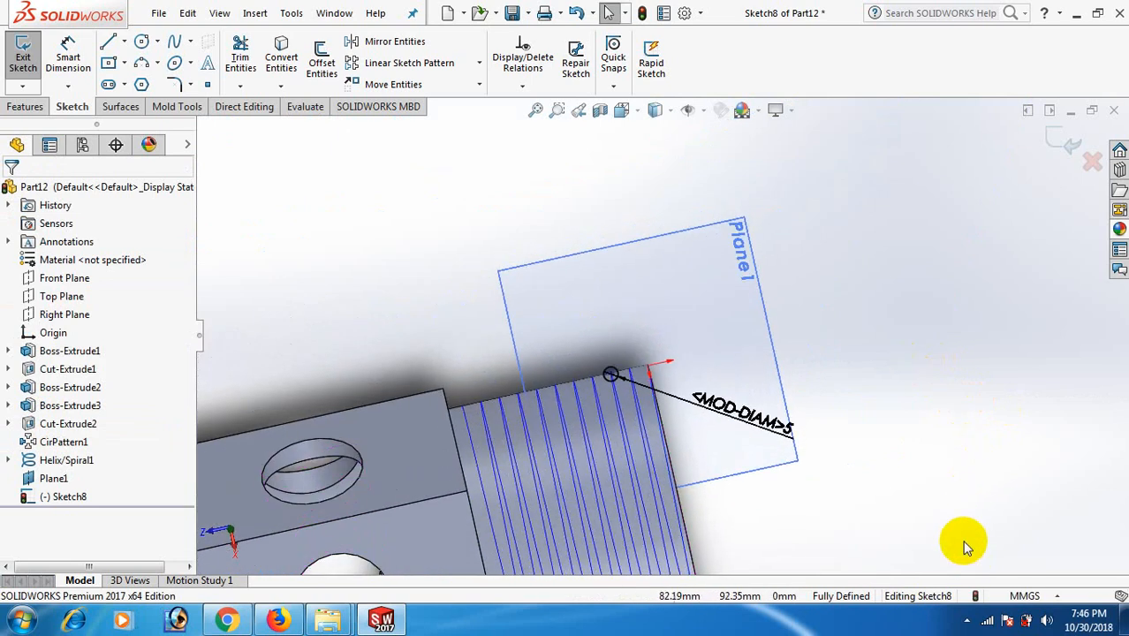
key(ctrl+z)
click(798, 488)
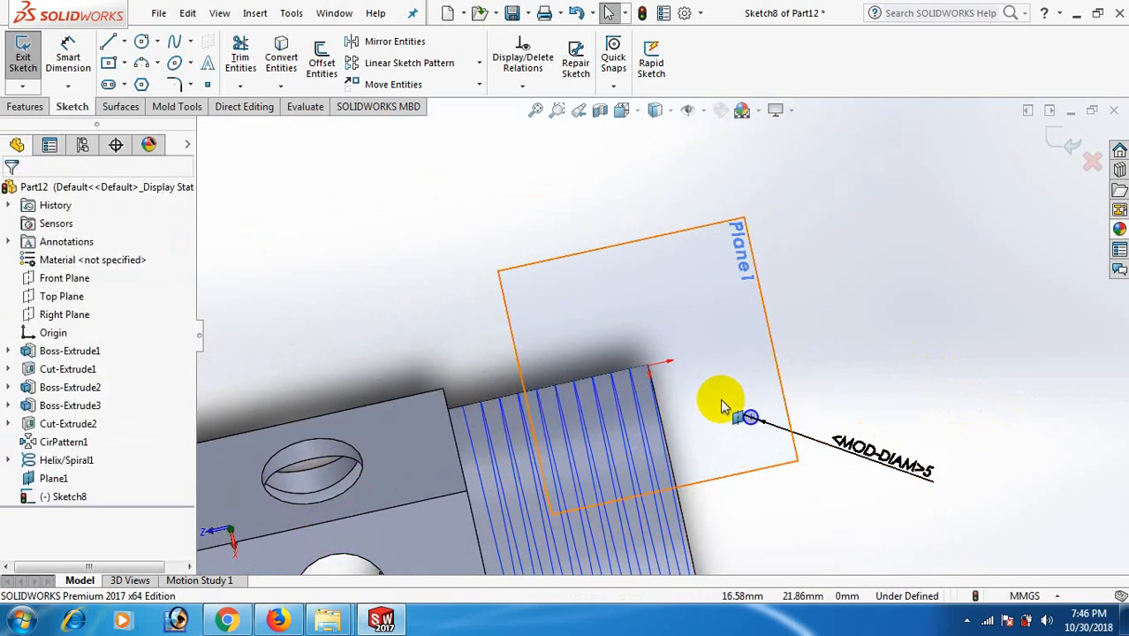
Step: Add a Pierce relation between the 5 mm circle's center and the helix's last turn at the rear collar's end
scroll(719, 398, up, 3)
click(770, 420)
scroll(800, 365, up, 2)
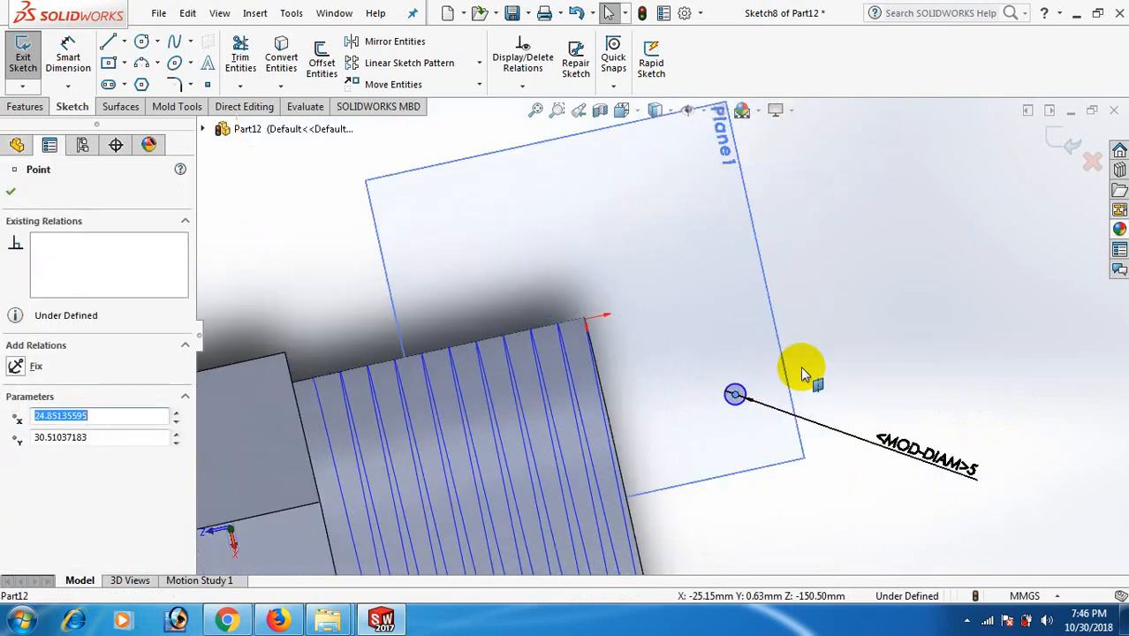
scroll(655, 373, down, 3)
scroll(486, 374, down, 3)
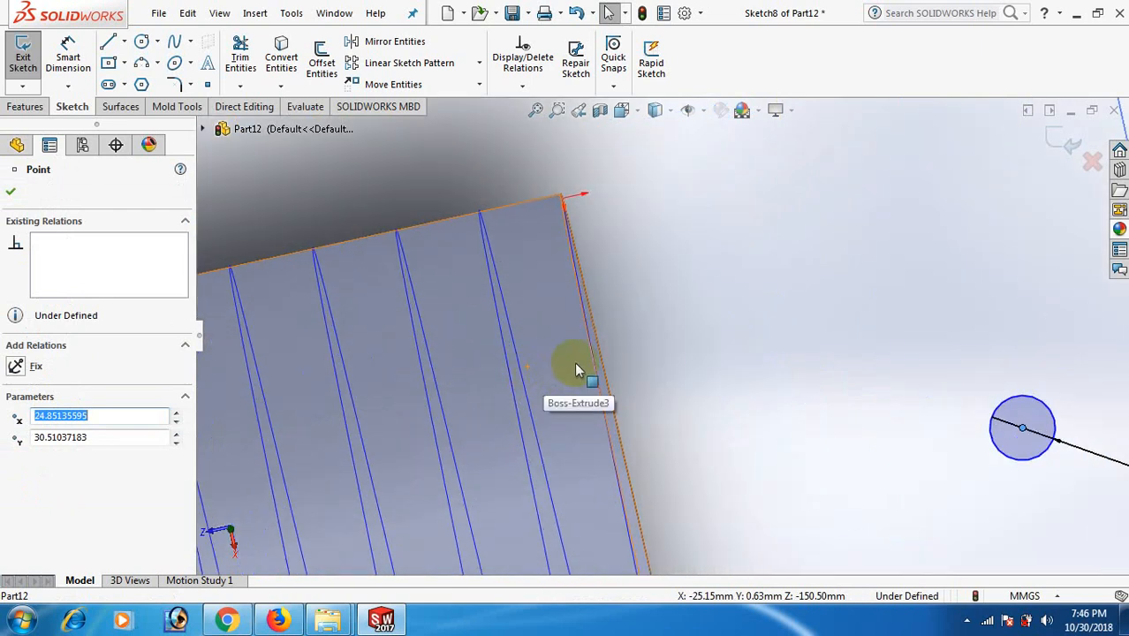
ctrl+click(597, 355)
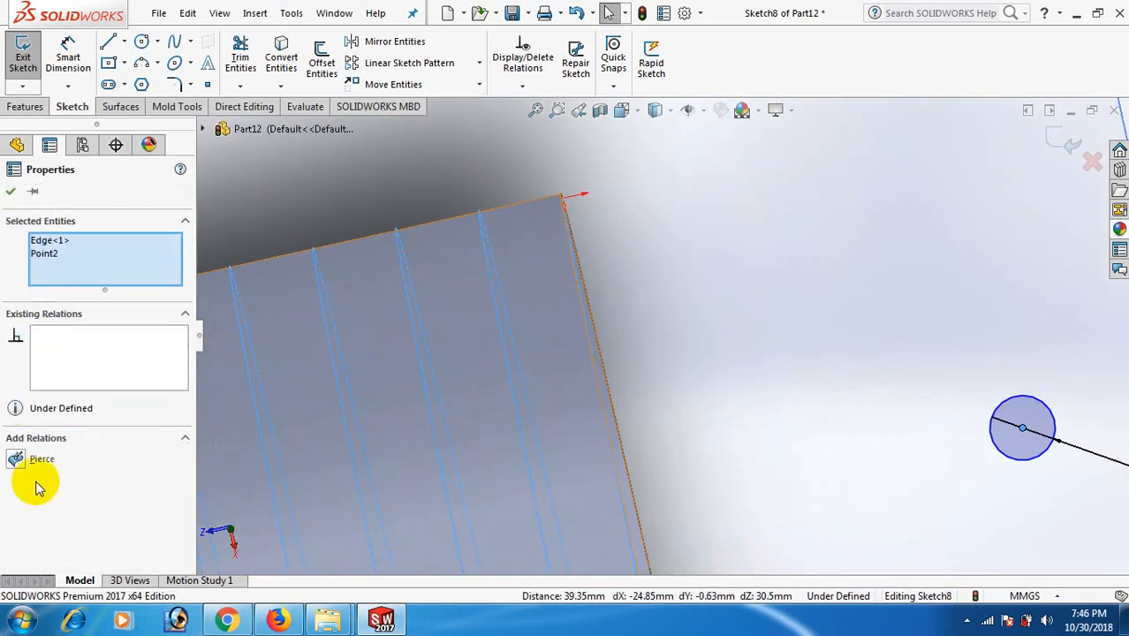
click(17, 459)
scroll(901, 304, up, 2)
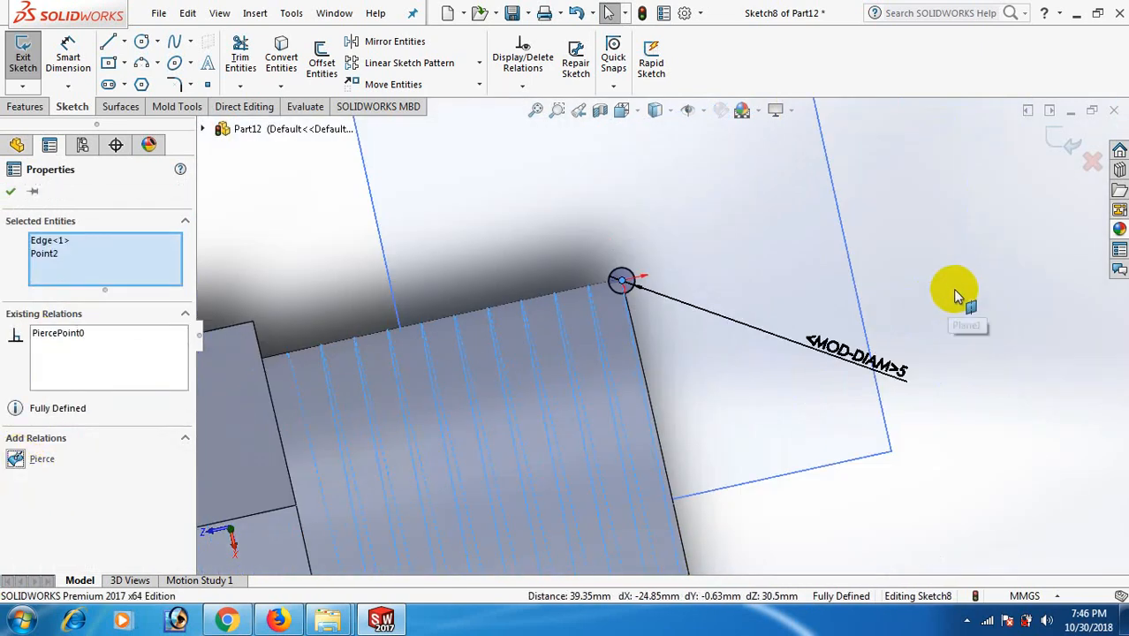
Step: Exit the profile sketch and hide the reference plane at the rear collar's end
click(911, 269)
scroll(912, 256, up, 3)
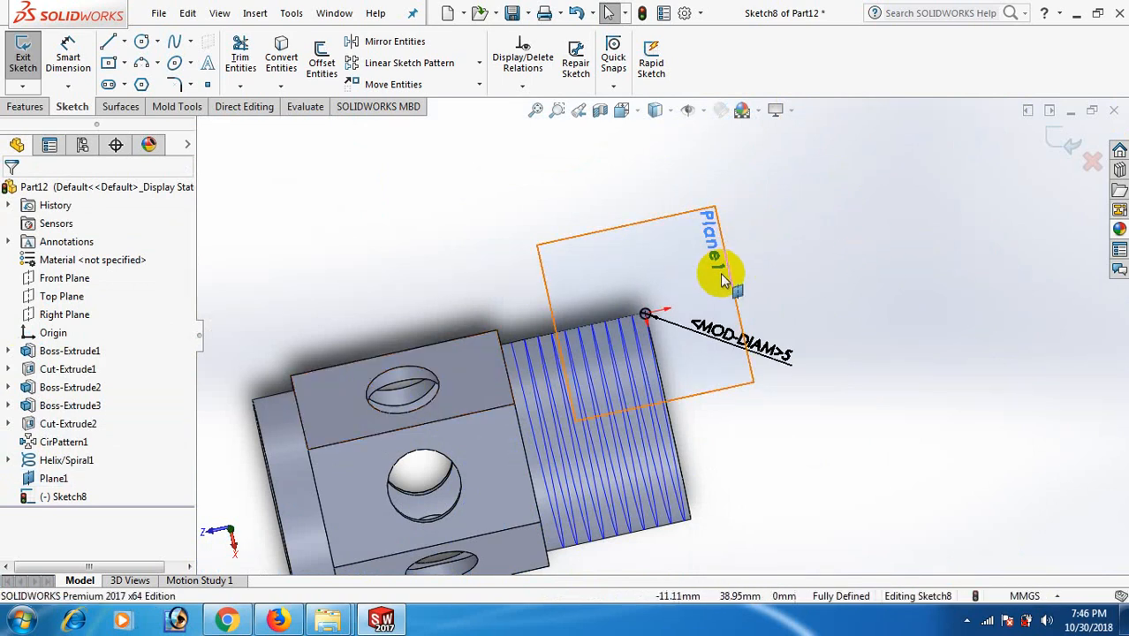
click(1070, 144)
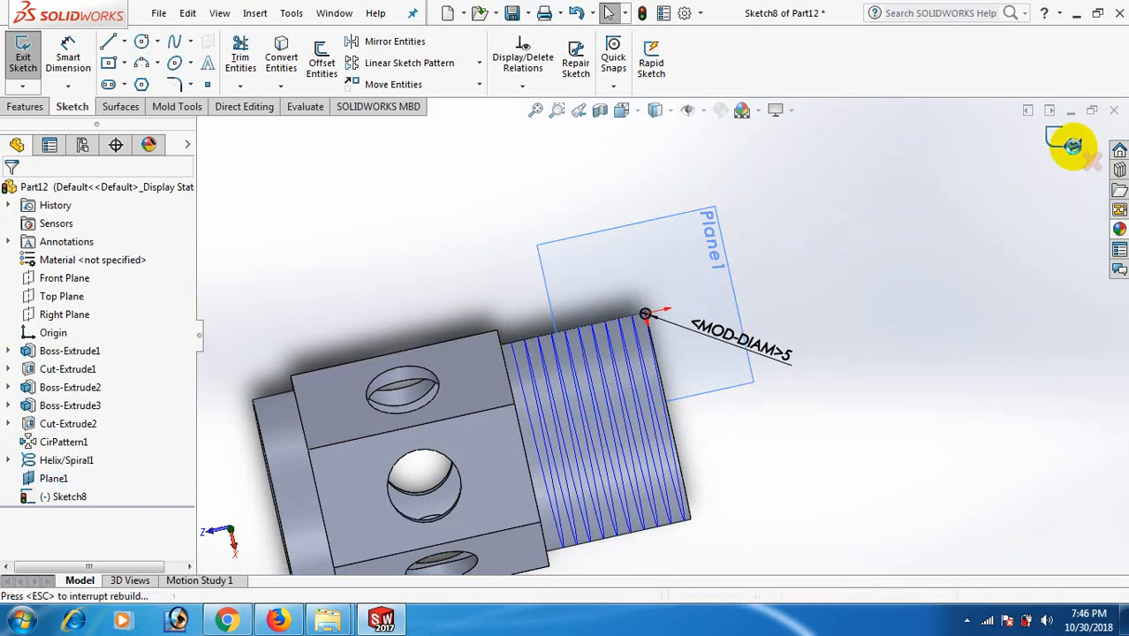
click(687, 281)
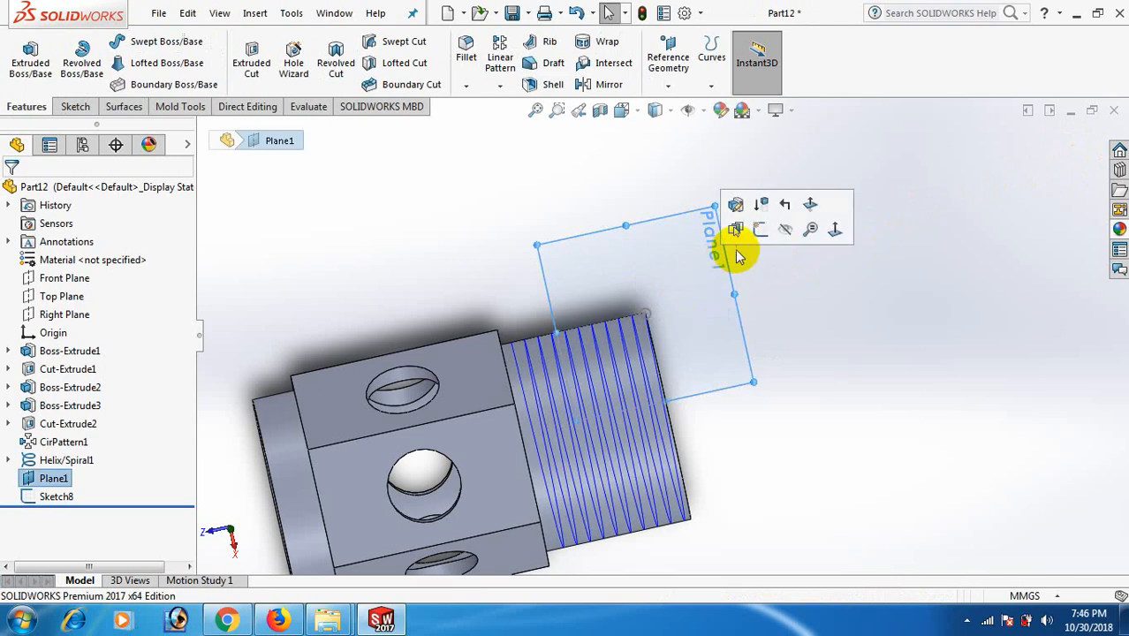
click(781, 232)
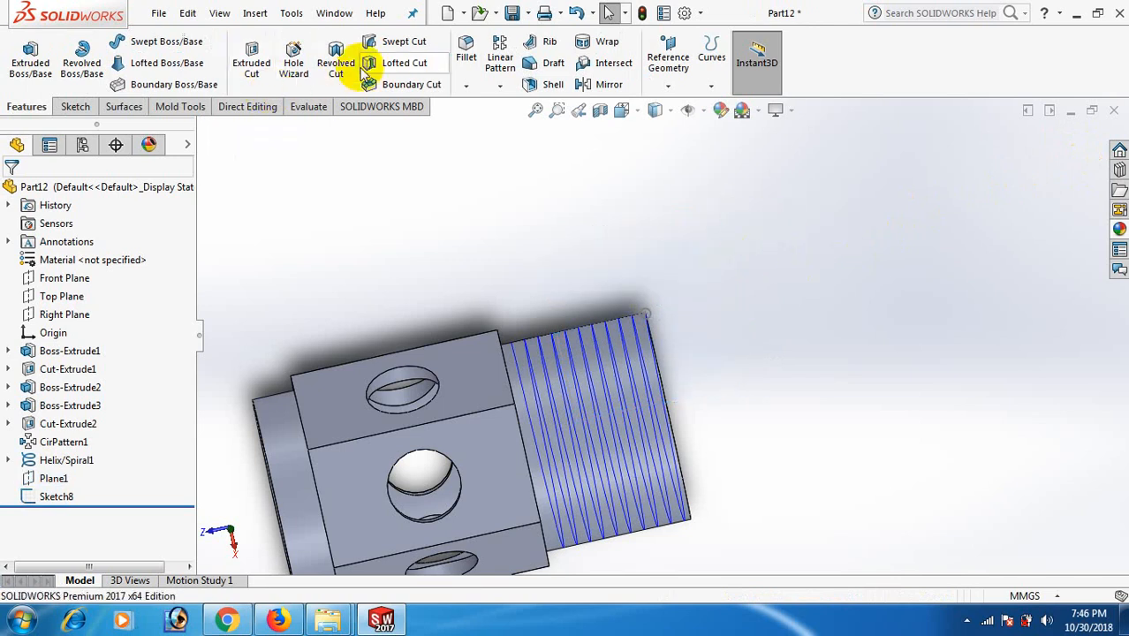
Step: Cut the thread into the rear collar with a Swept Cut, using the 5 mm circle sketch as profile and the helix as path
click(402, 41)
scroll(566, 349, down, 5)
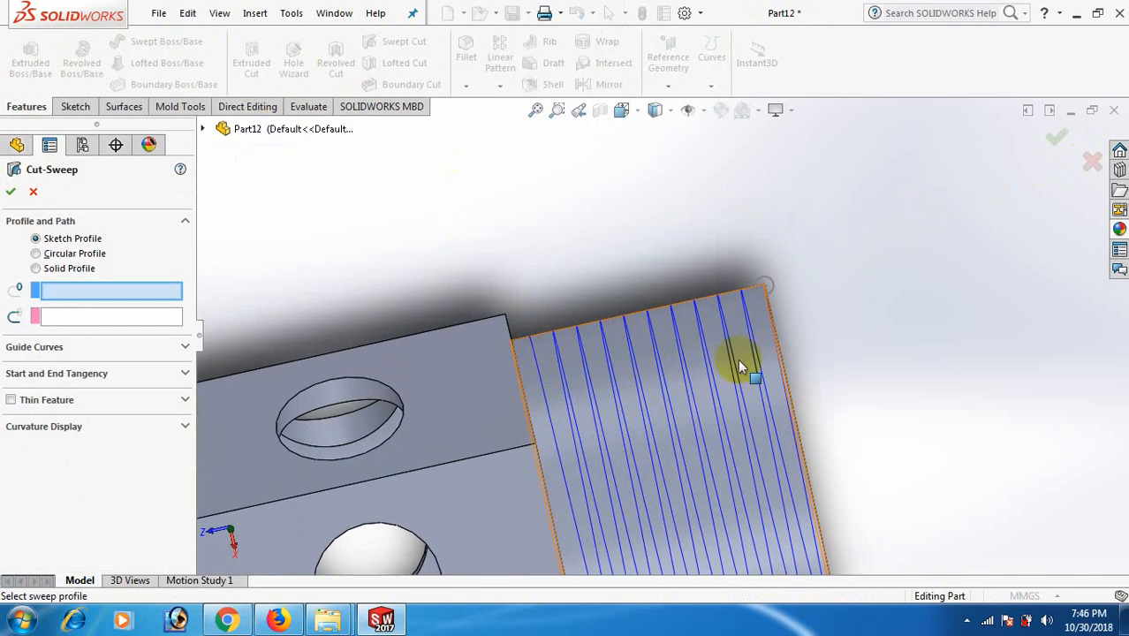
click(780, 256)
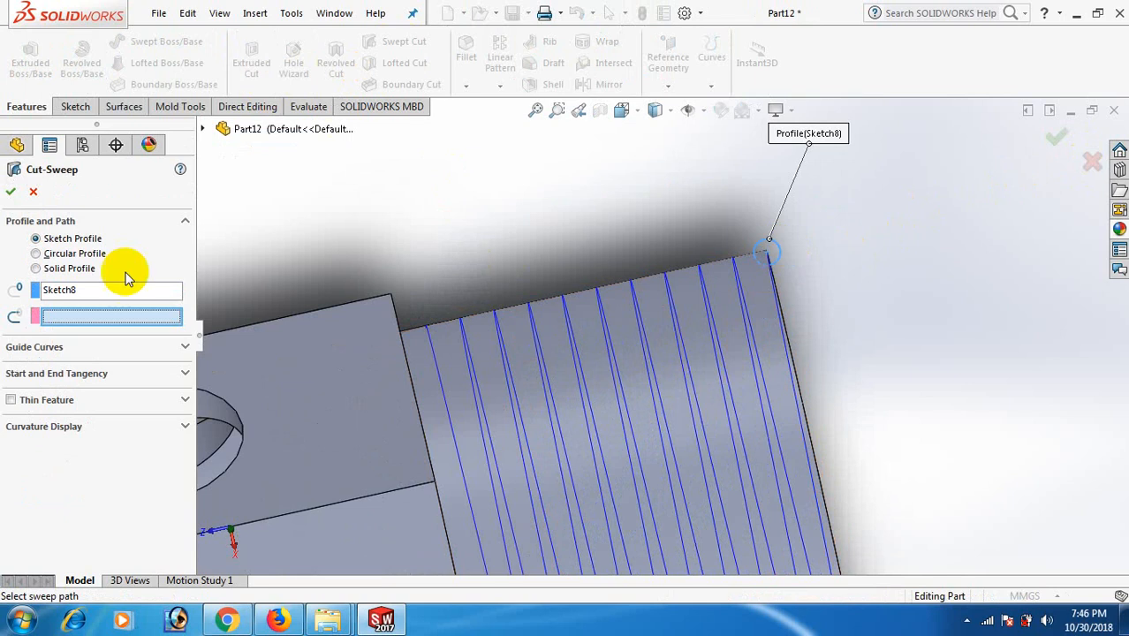
click(707, 334)
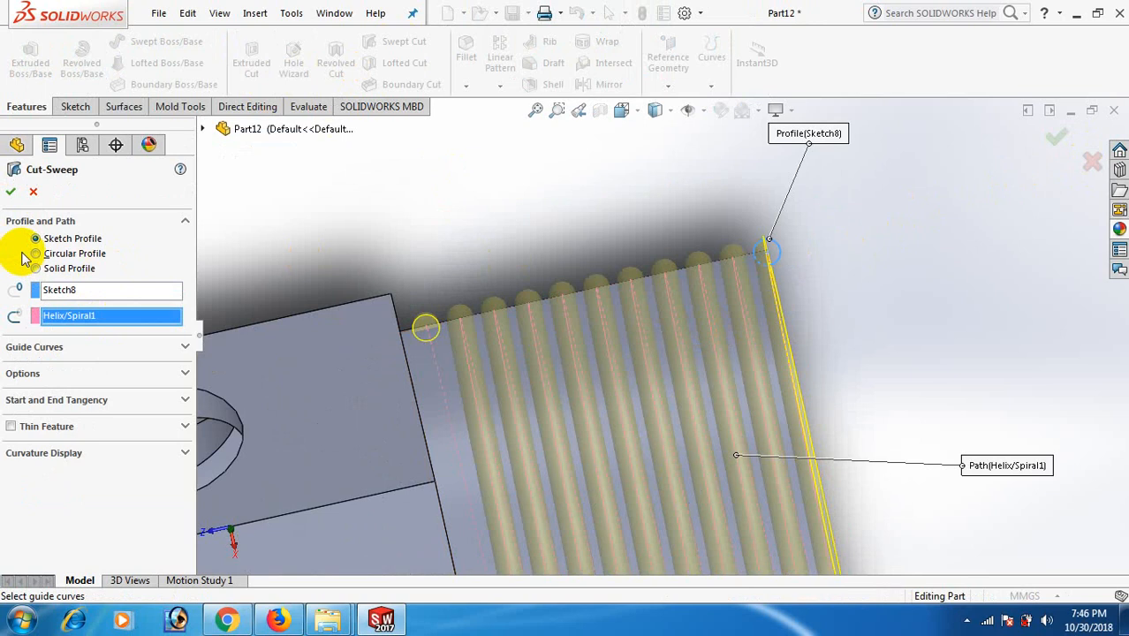
click(9, 190)
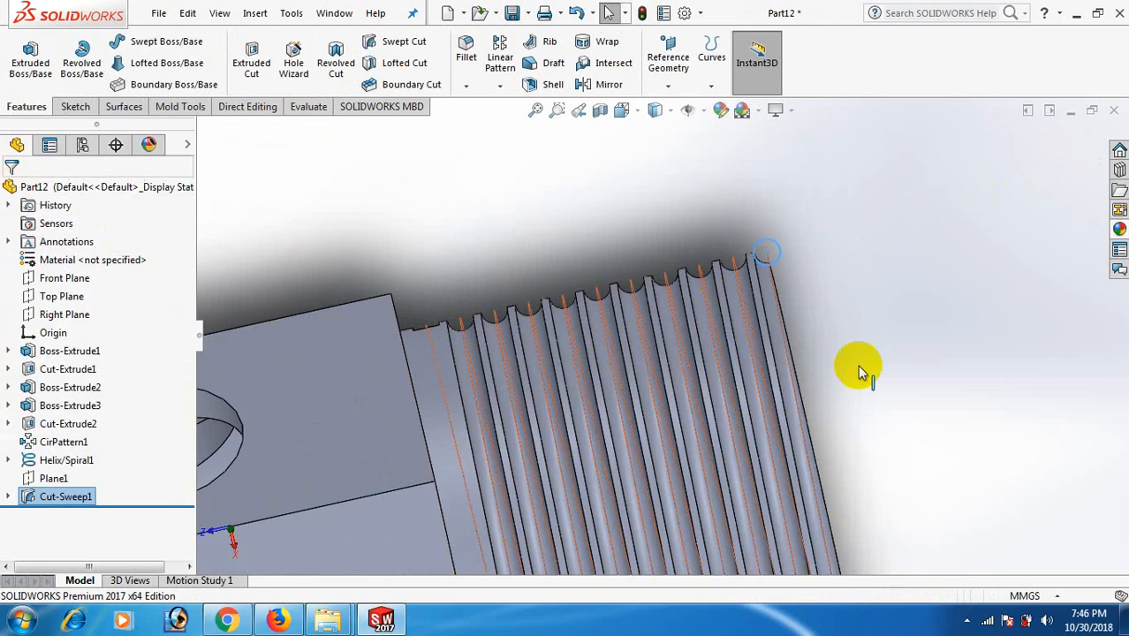
Step: Hide the helix curve on the threaded rear collar
scroll(810, 328, down, 2)
scroll(808, 322, down, 2)
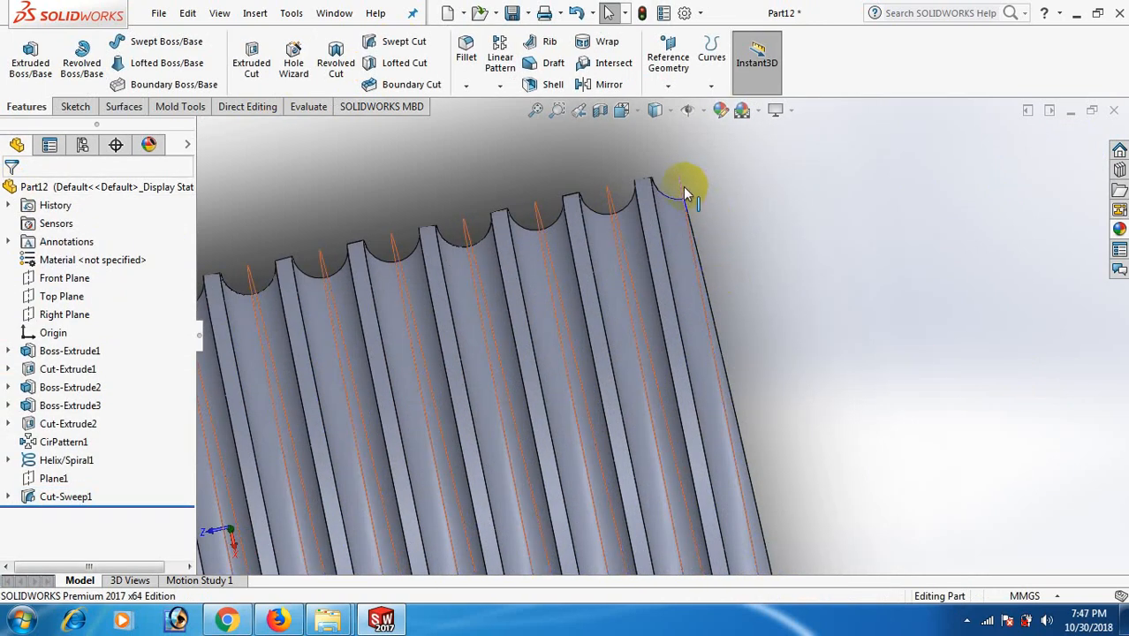
click(682, 186)
click(756, 138)
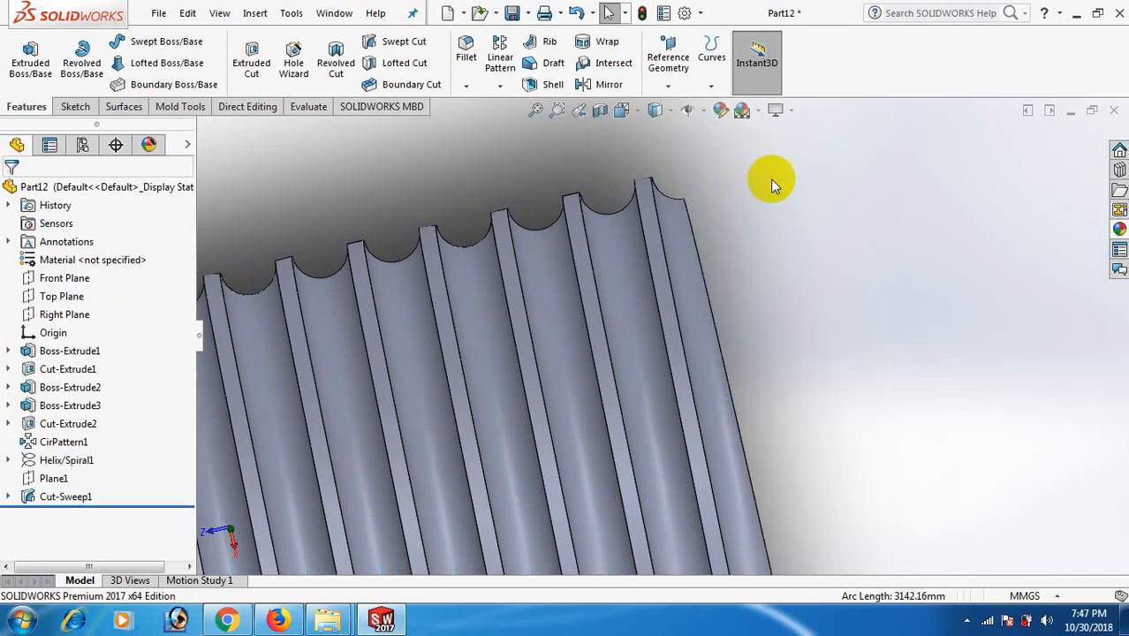
Step: Mirror the swept thread cut about the Front Plane onto the front collar and inspect it in isometric view
key(space)
click(900, 16)
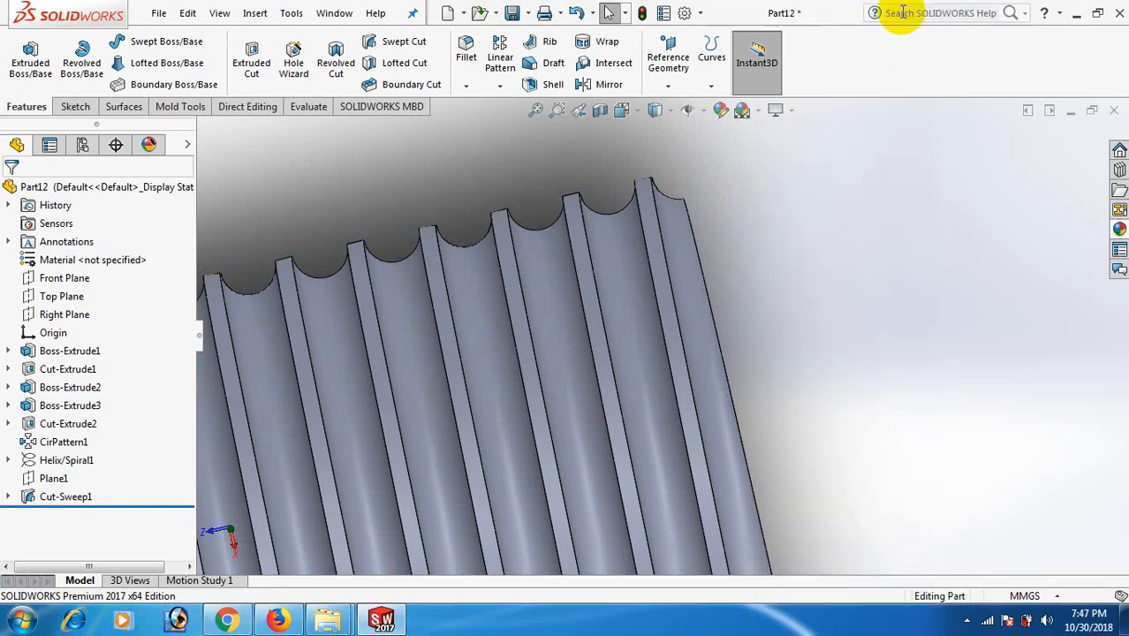
click(71, 281)
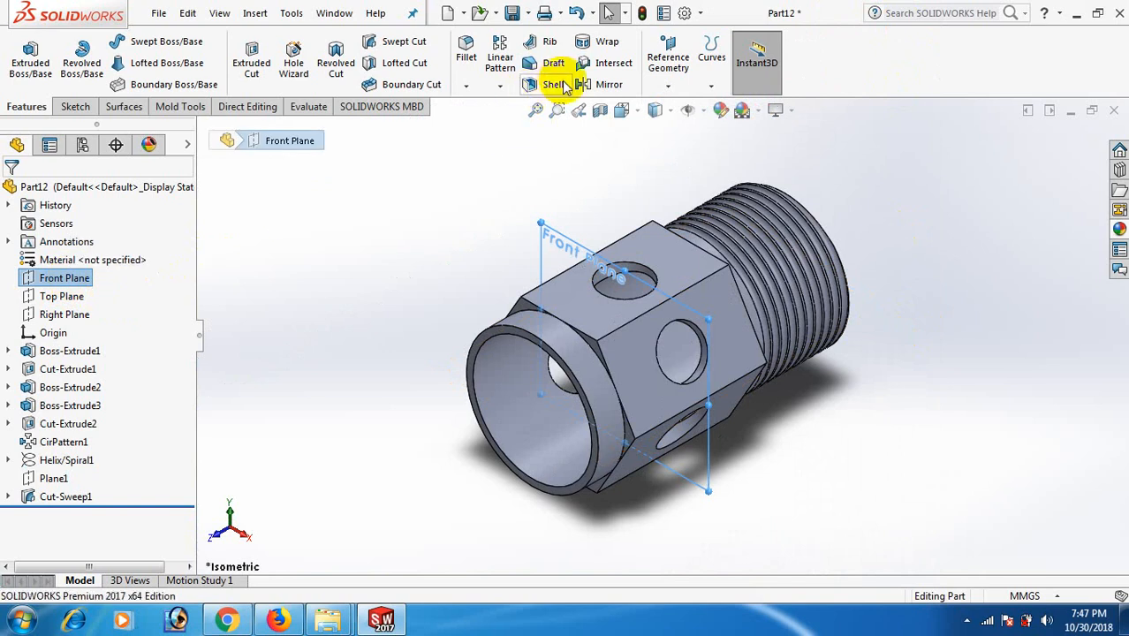
click(600, 85)
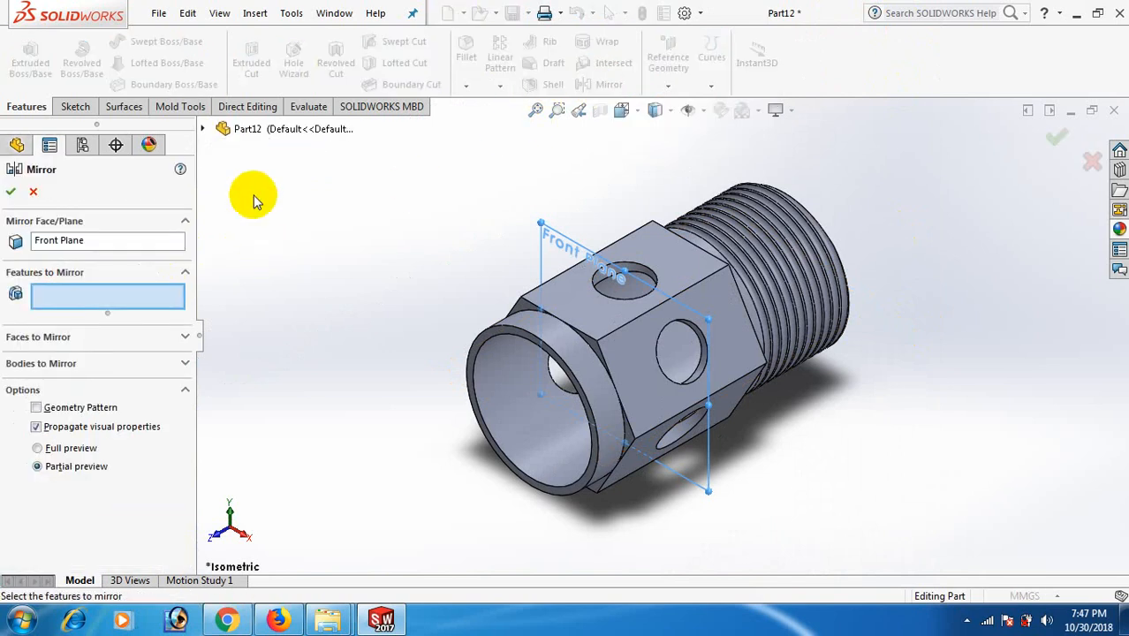
click(203, 130)
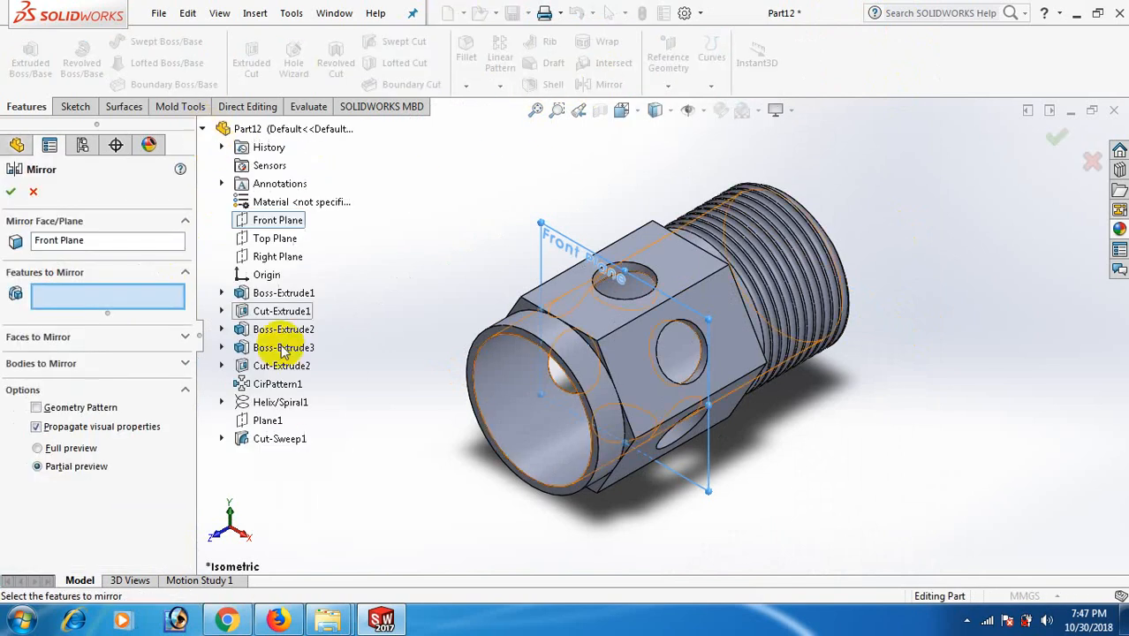
click(287, 444)
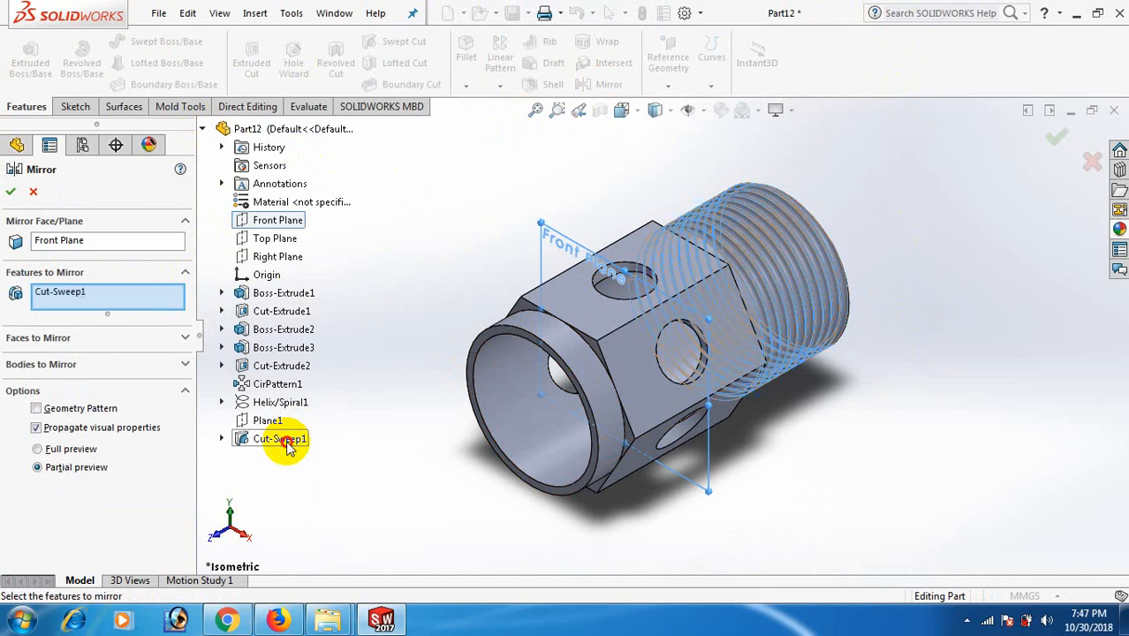
click(14, 195)
scroll(623, 399, down, 5)
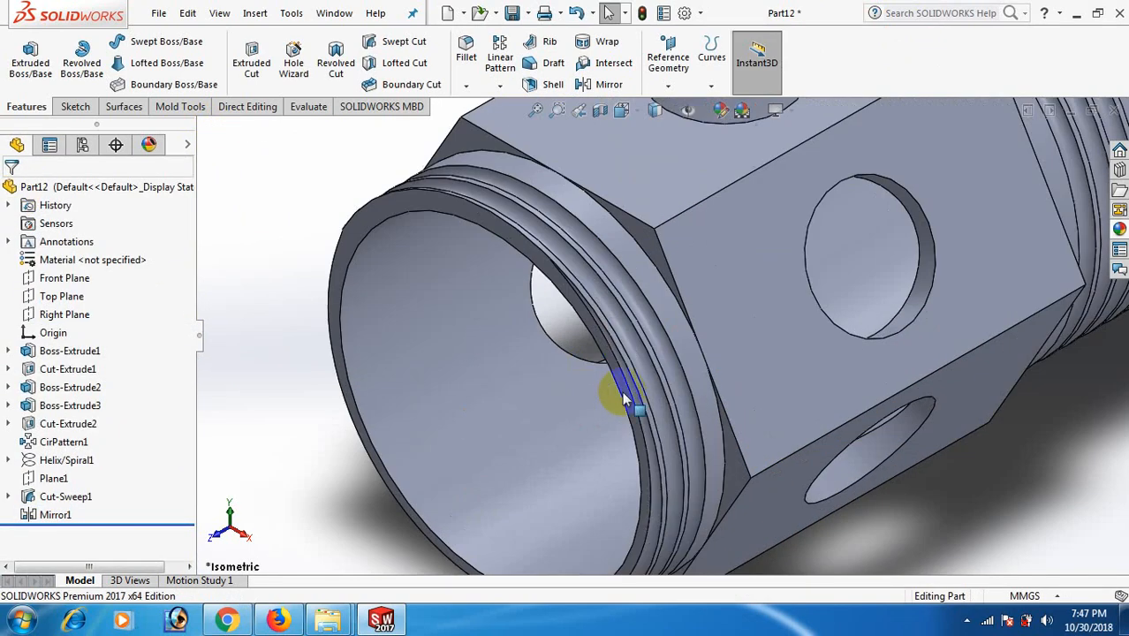
scroll(713, 390, down, 2)
scroll(716, 390, up, 10)
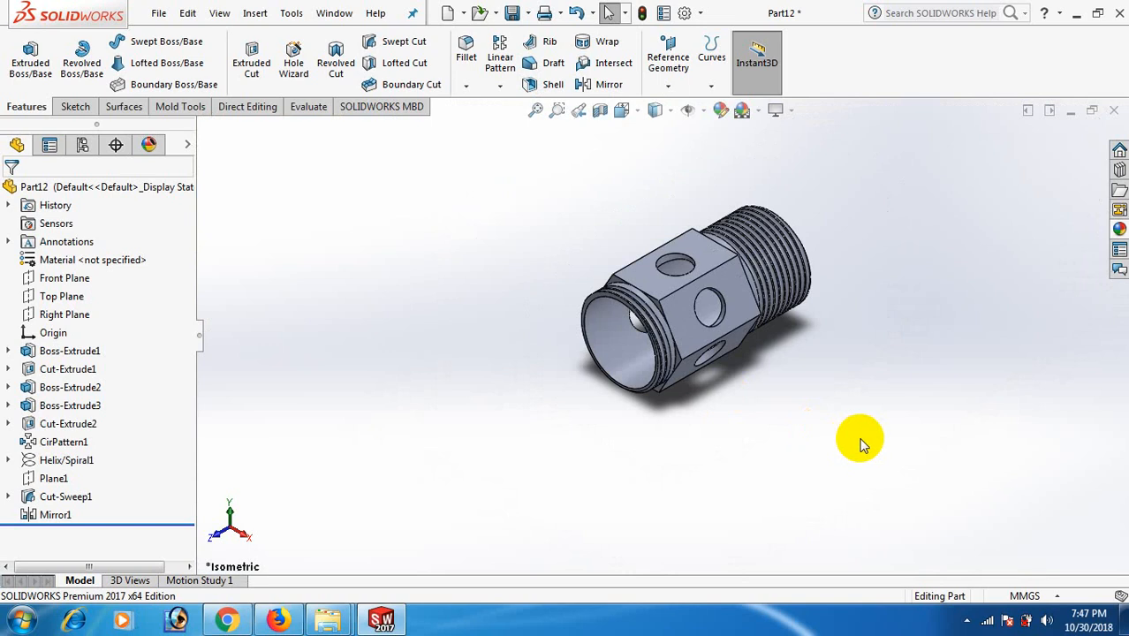
Step: Create a reference plane offset 50 mm from the Front Plane toward the front collar
click(86, 279)
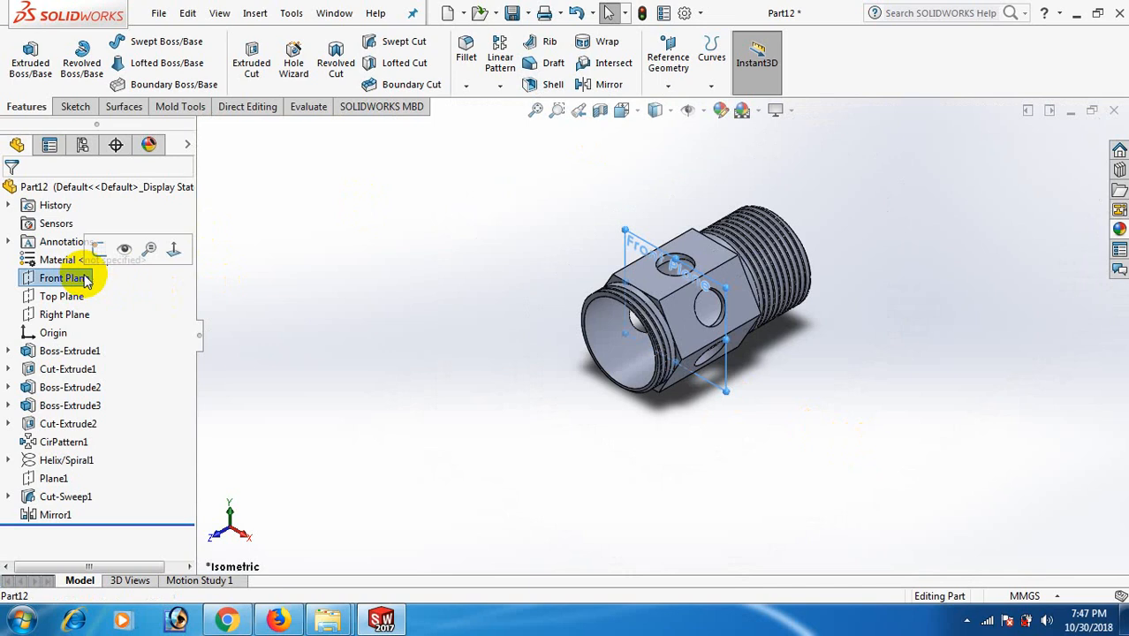
click(668, 85)
click(685, 106)
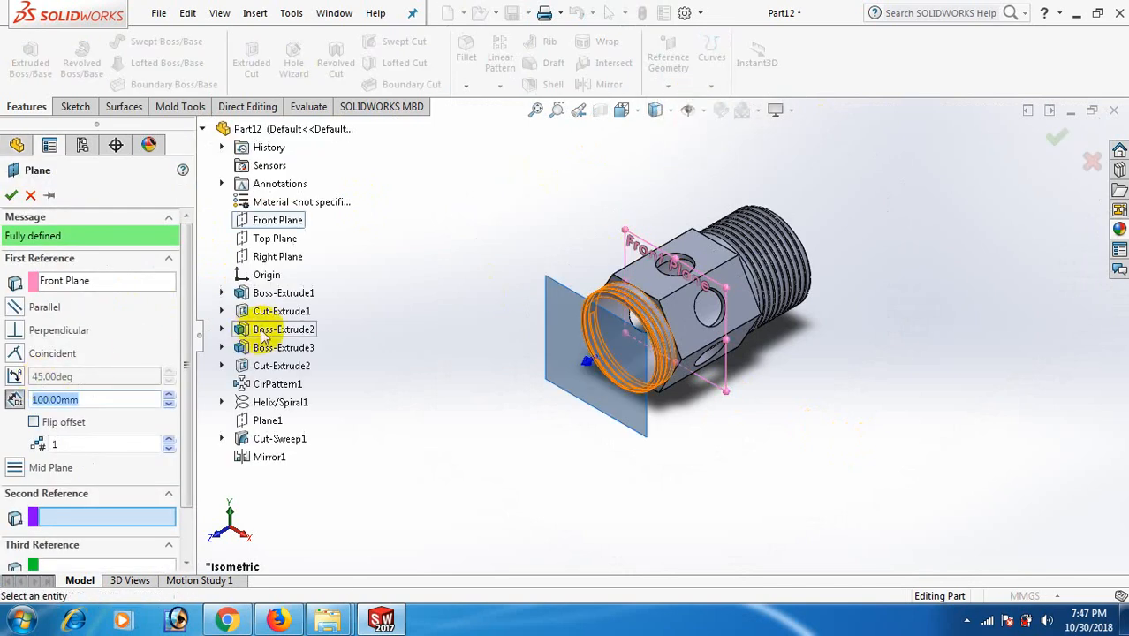
key(Return)
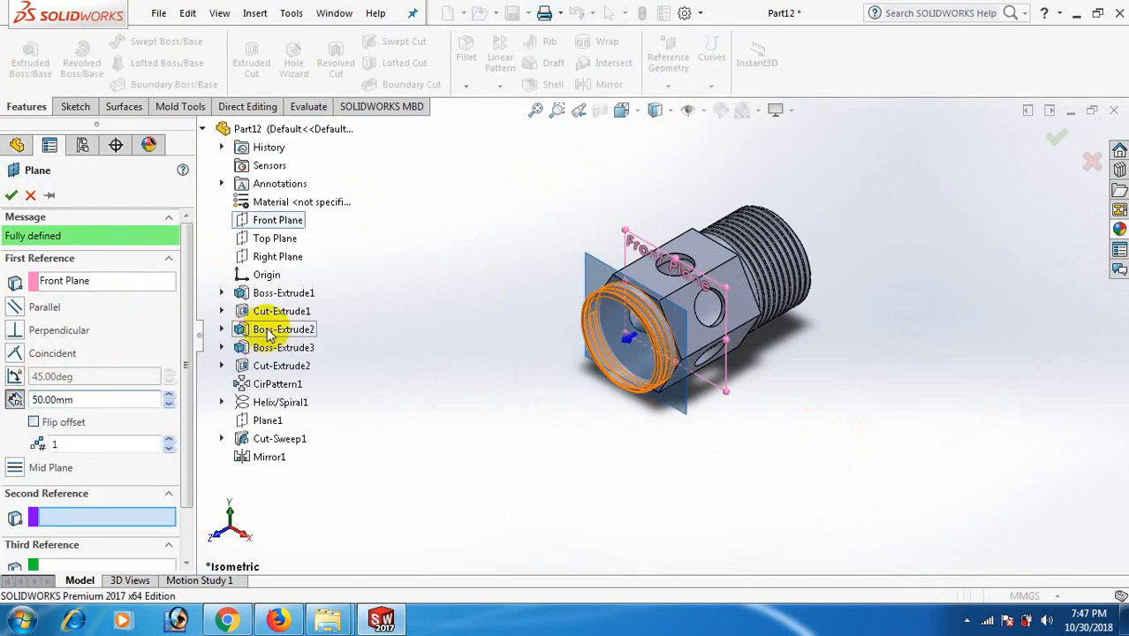
click(10, 196)
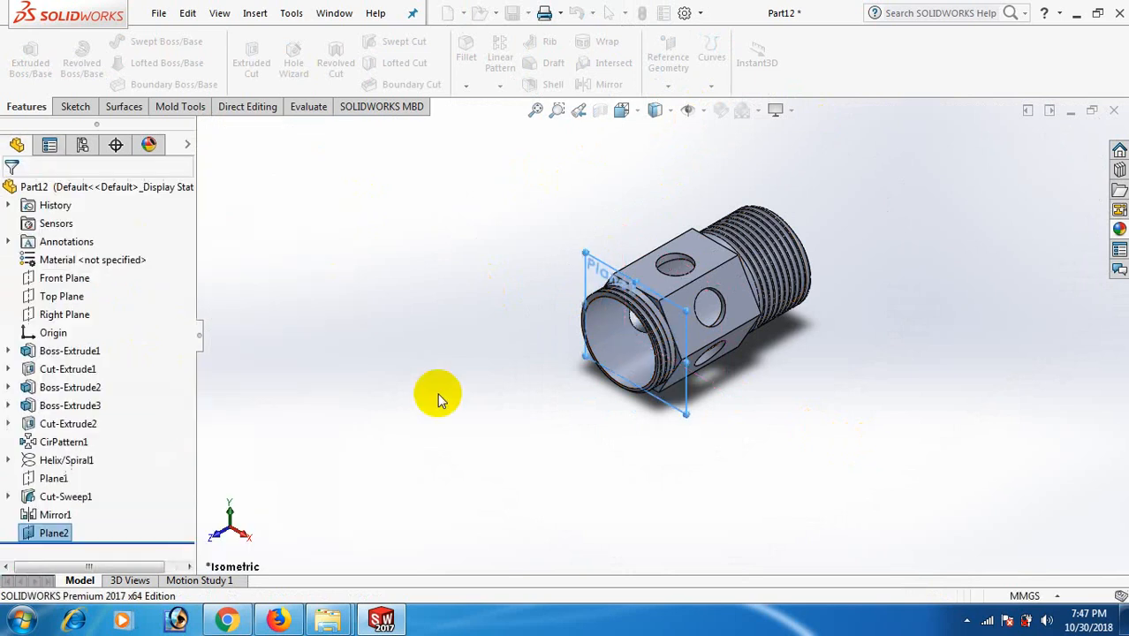
Step: Sketch on the 50 mm offset plane, converting the front collar's 90 mm inner edge into a sketch circle, and close the sketch
click(678, 412)
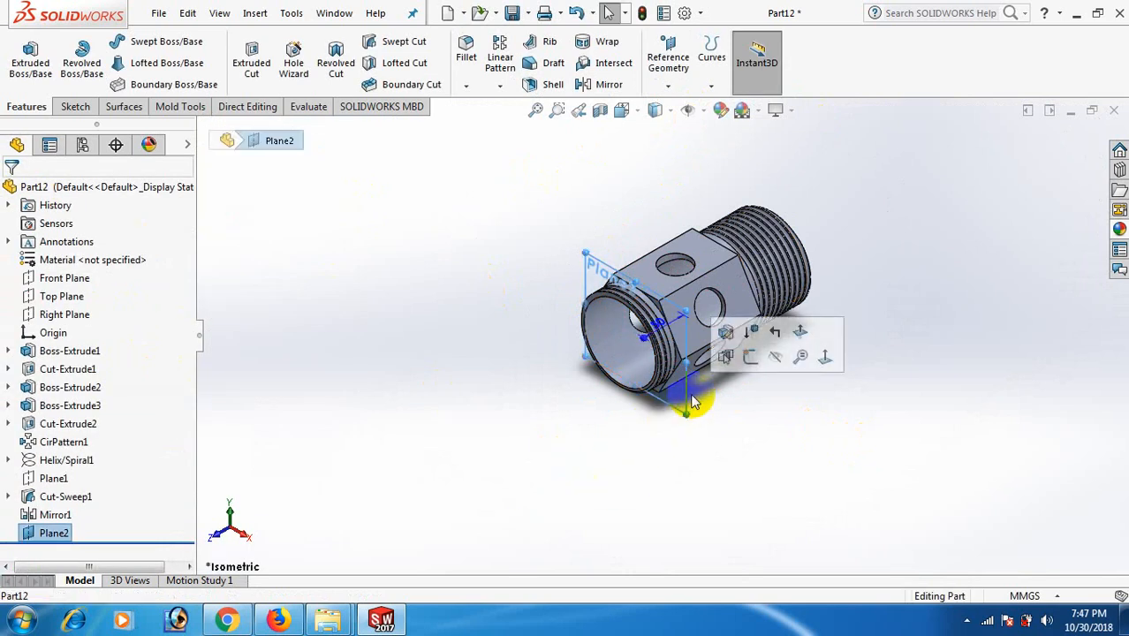
click(746, 355)
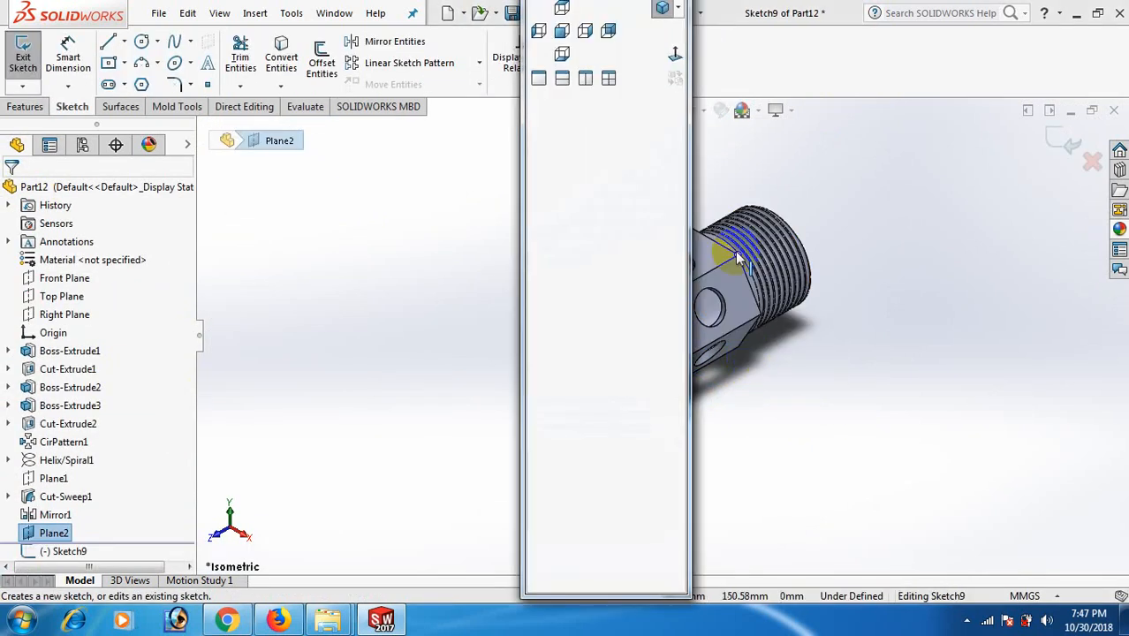
click(674, 55)
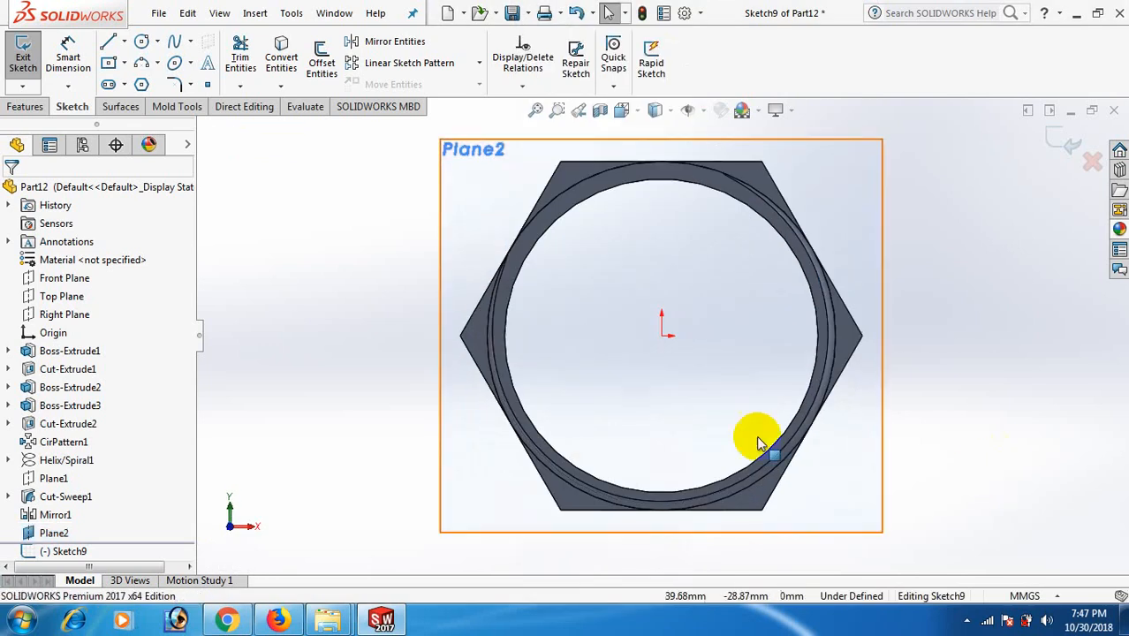
scroll(756, 454, down, 3)
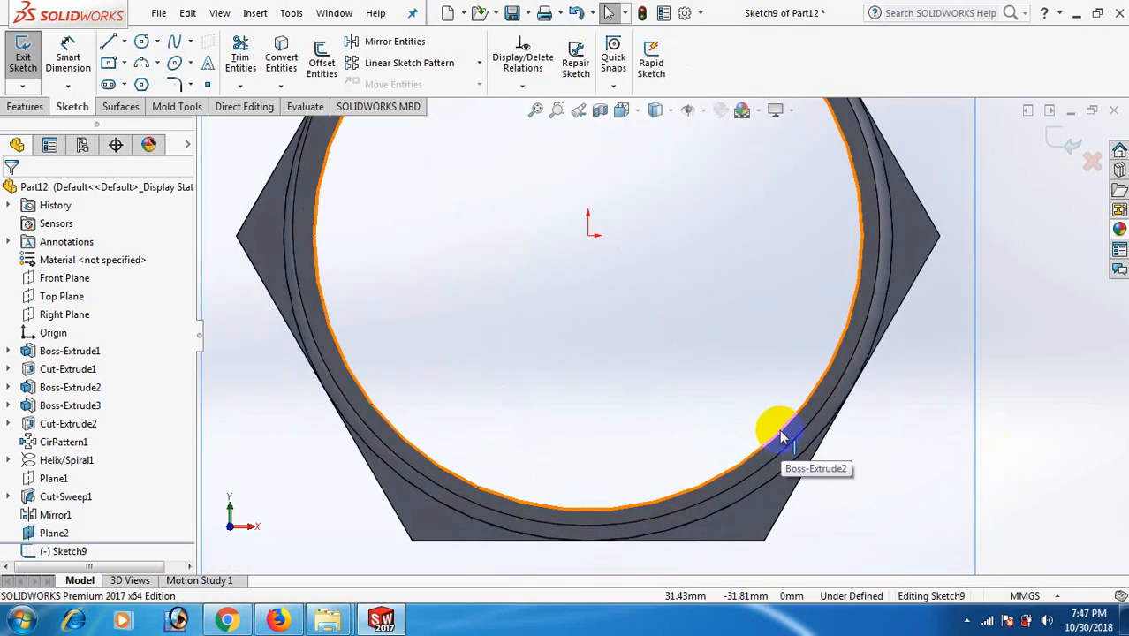
click(780, 435)
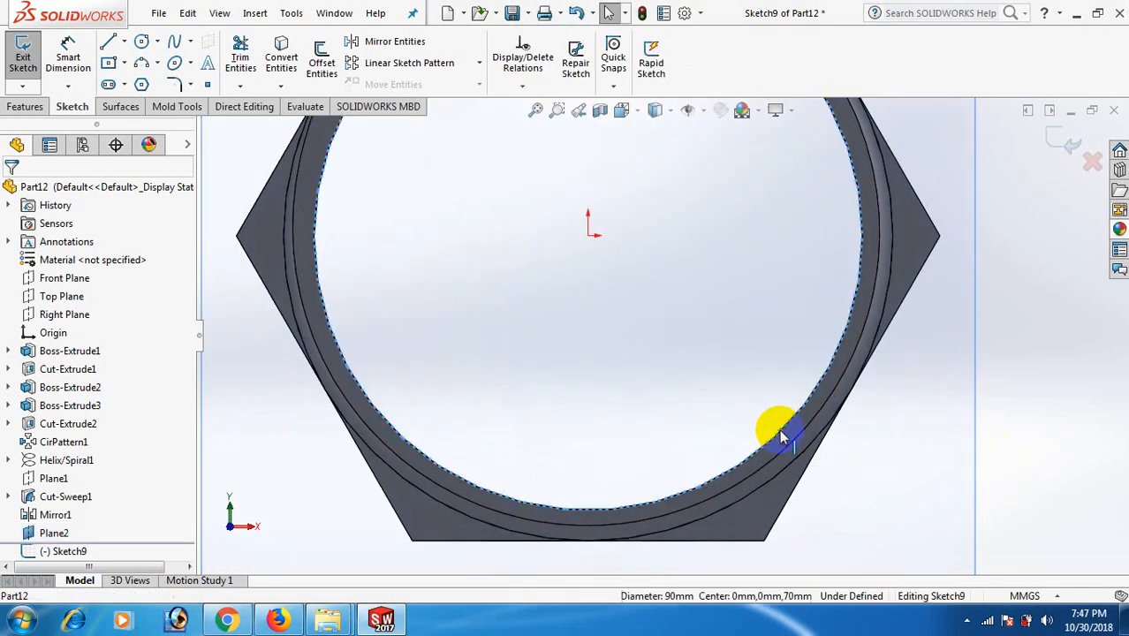
click(281, 62)
scroll(892, 290, up, 3)
mouse_move(893, 291)
middle_down()
mouse_move(927, 348)
mouse_move(929, 405)
middle_up()
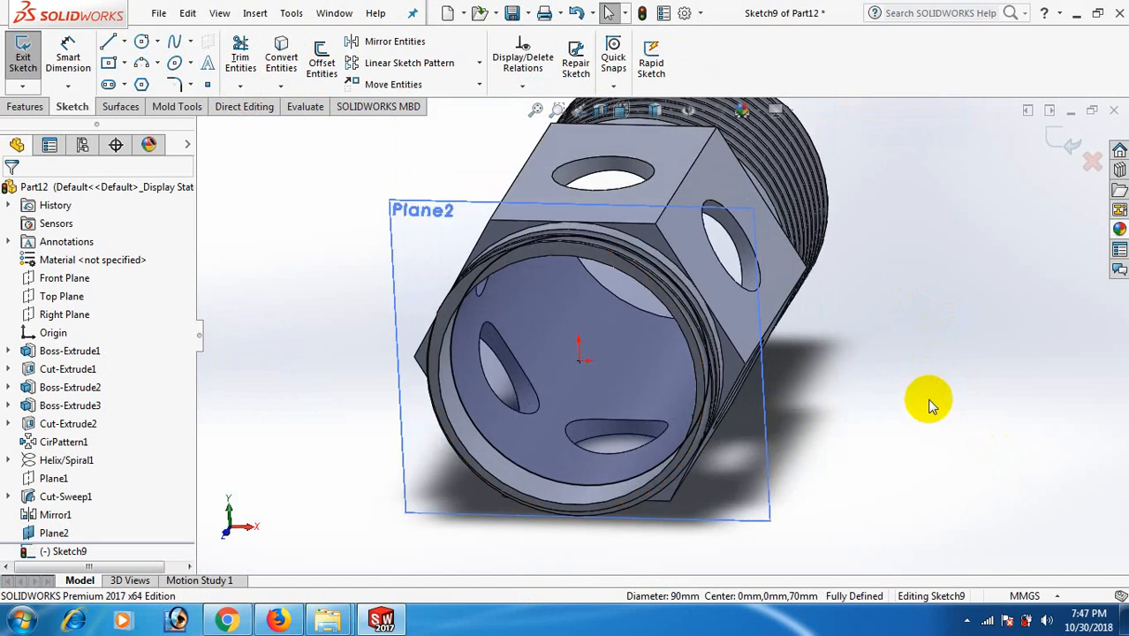
click(78, 312)
click(88, 287)
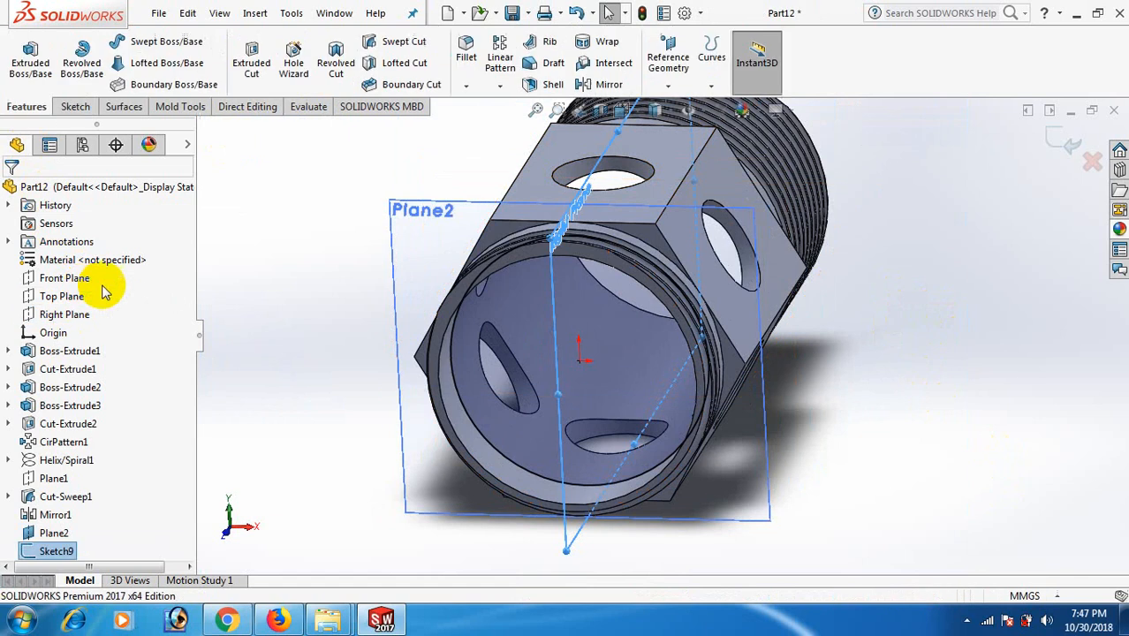
Step: Sketch a circle with a radius of about 5.18 mm on the Right Plane, near the front collar's lower inner wall
click(83, 315)
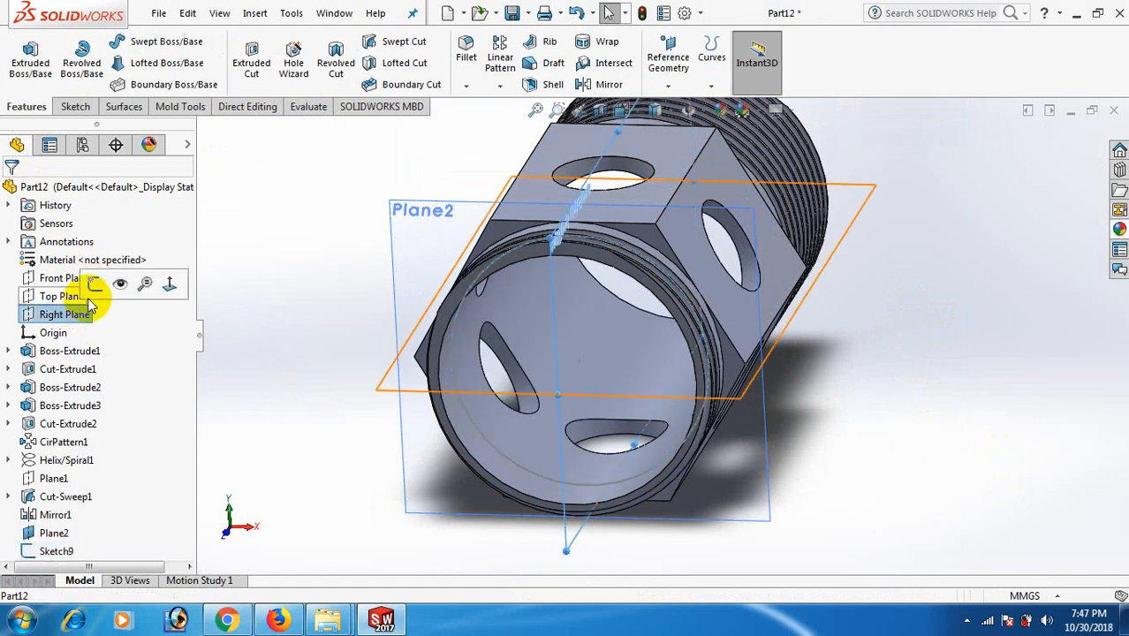
click(106, 284)
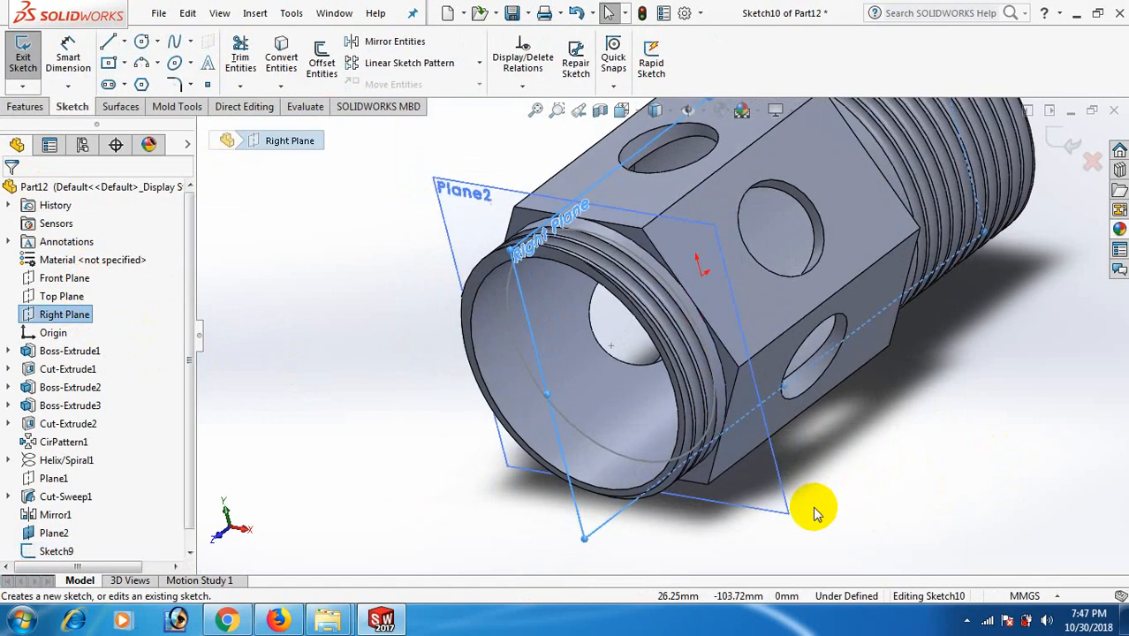
right_drag(808, 511, 921, 497)
click(592, 451)
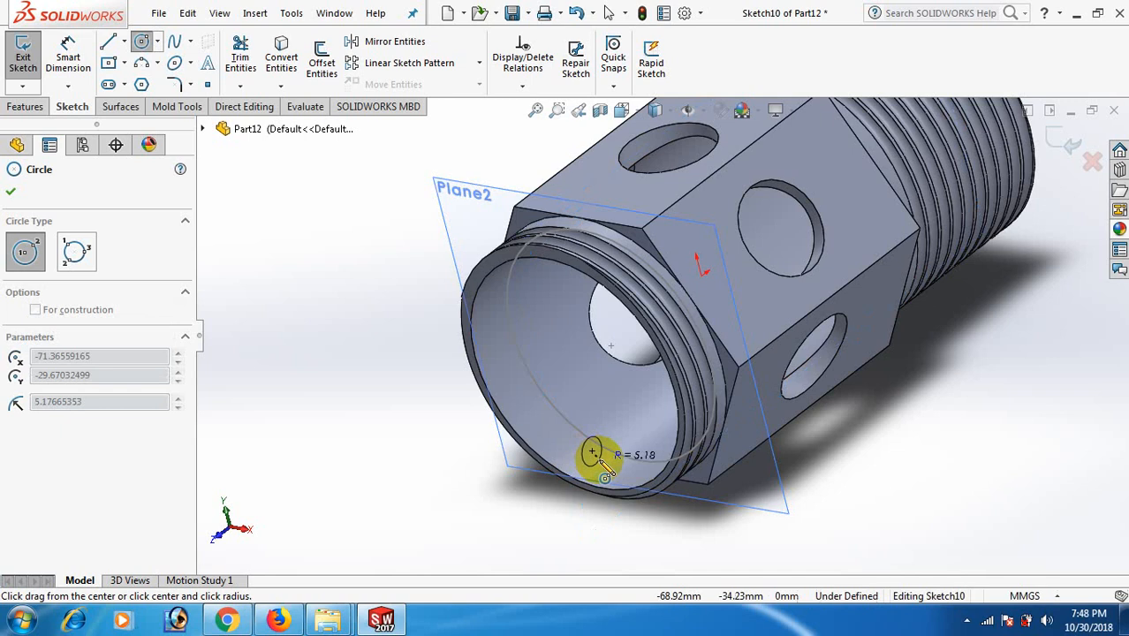
click(600, 459)
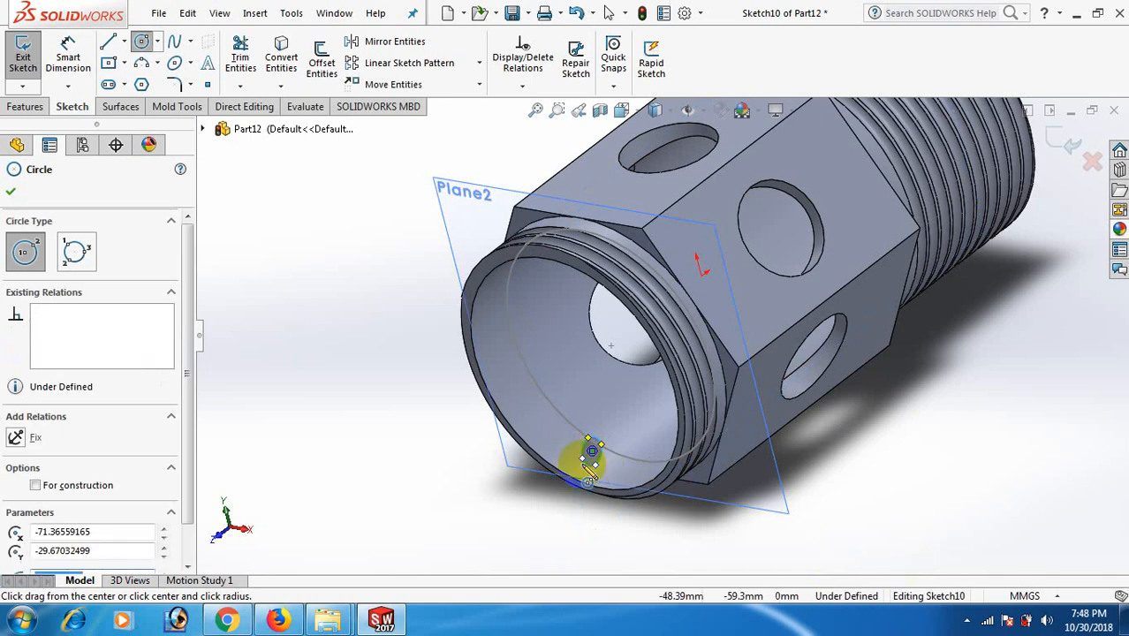
Step: Dimension the small circle's diameter at 5 mm
right_drag(642, 535, 642, 408)
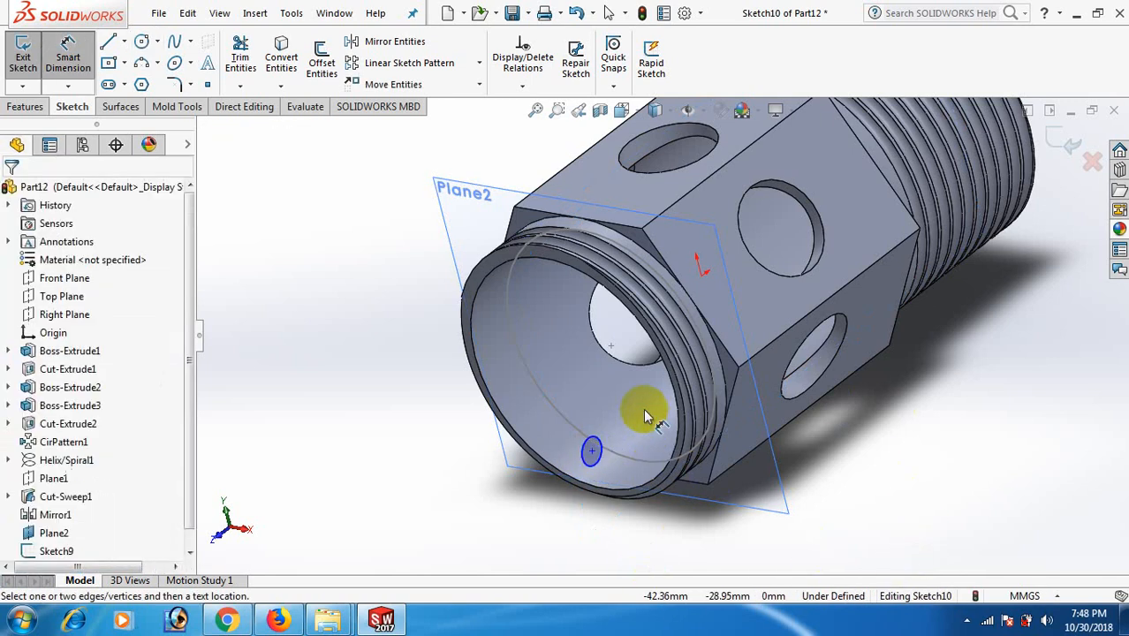
click(590, 463)
click(541, 496)
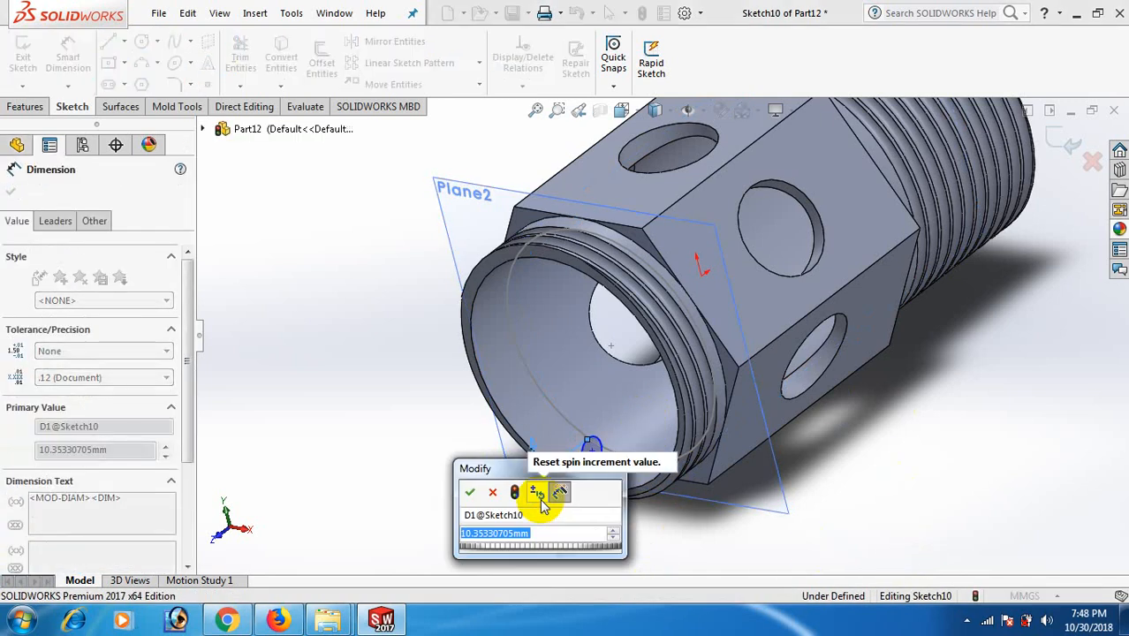
text(5)
key(Return)
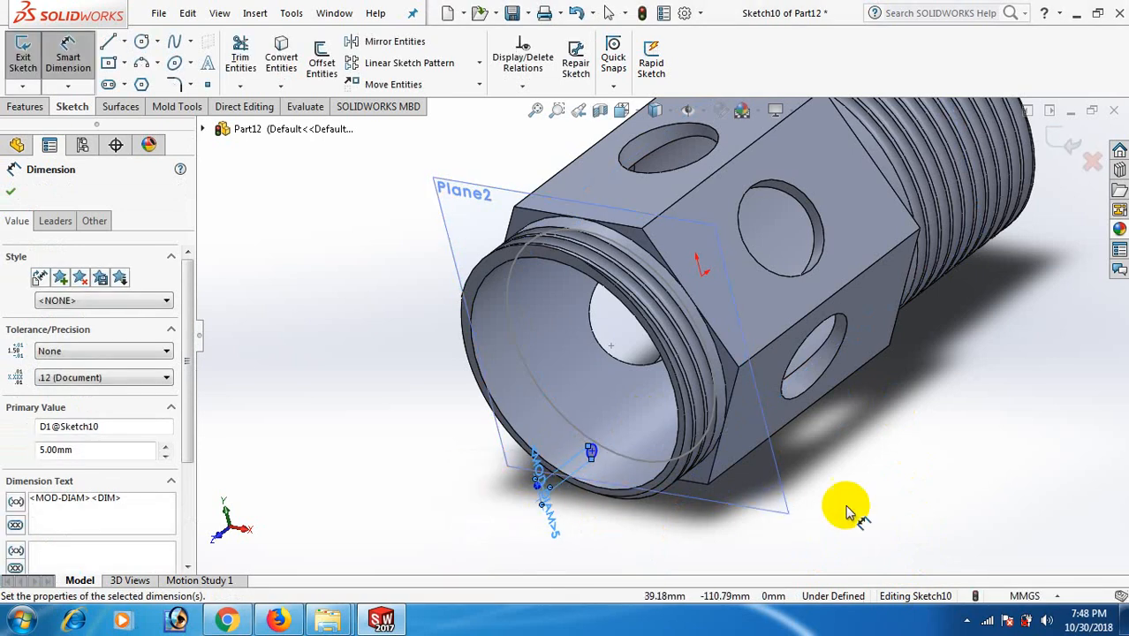
click(856, 497)
right_click(855, 497)
click(902, 513)
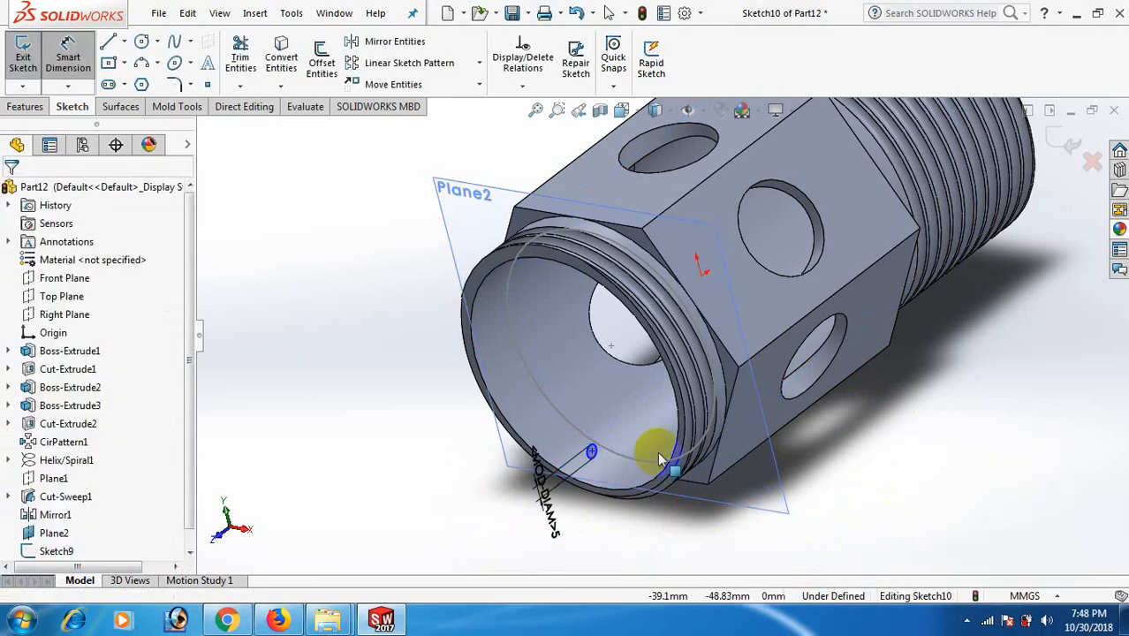
Step: Add a Pierce relation between the small circle's center and the converted inner circle, and close the sketch
scroll(575, 426, down, 4)
click(528, 419)
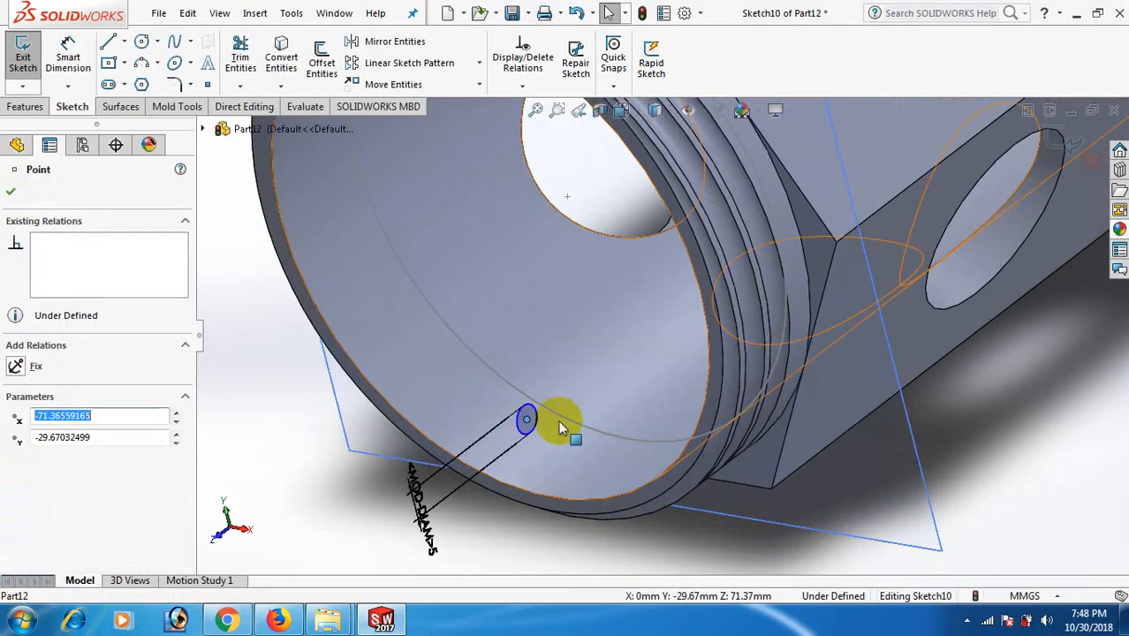
ctrl+click(566, 419)
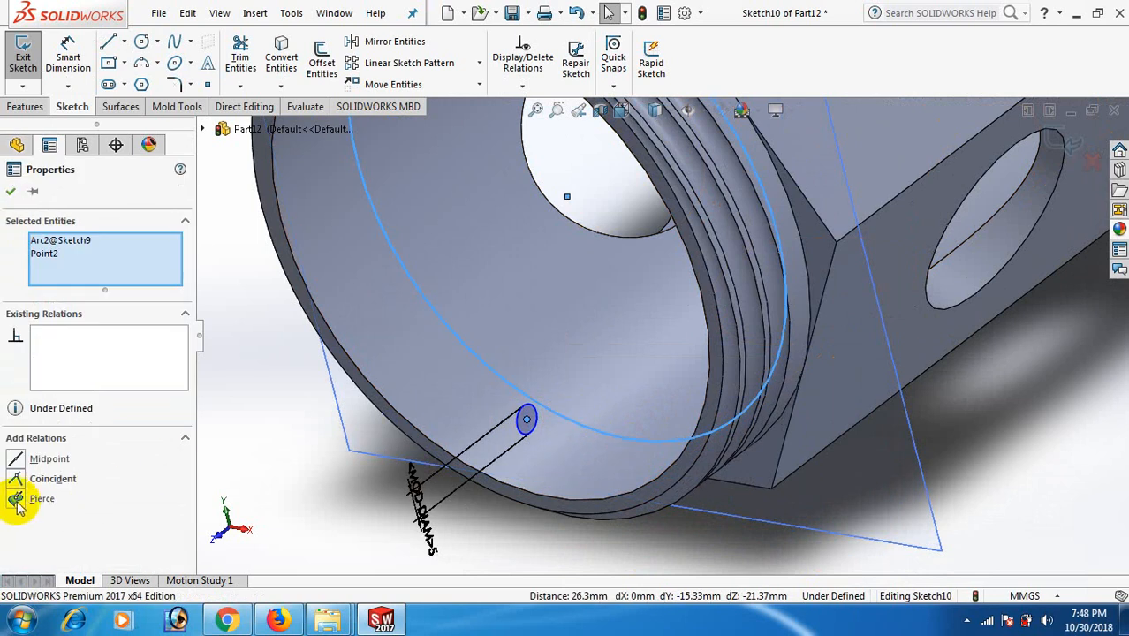
click(15, 499)
click(292, 477)
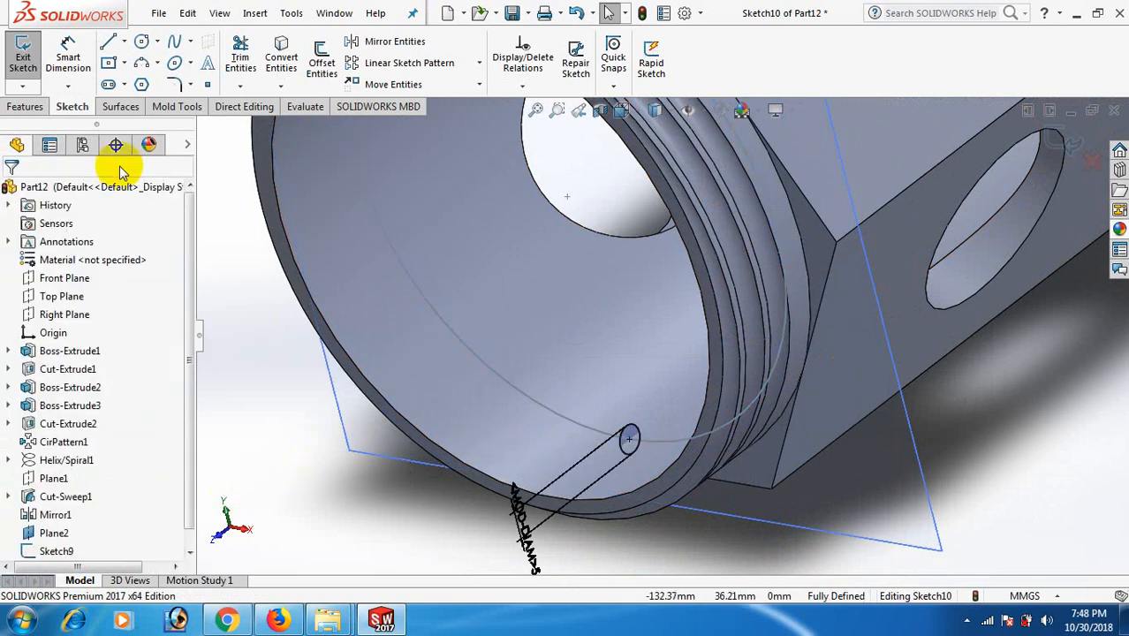
click(29, 113)
scroll(709, 198, up, 4)
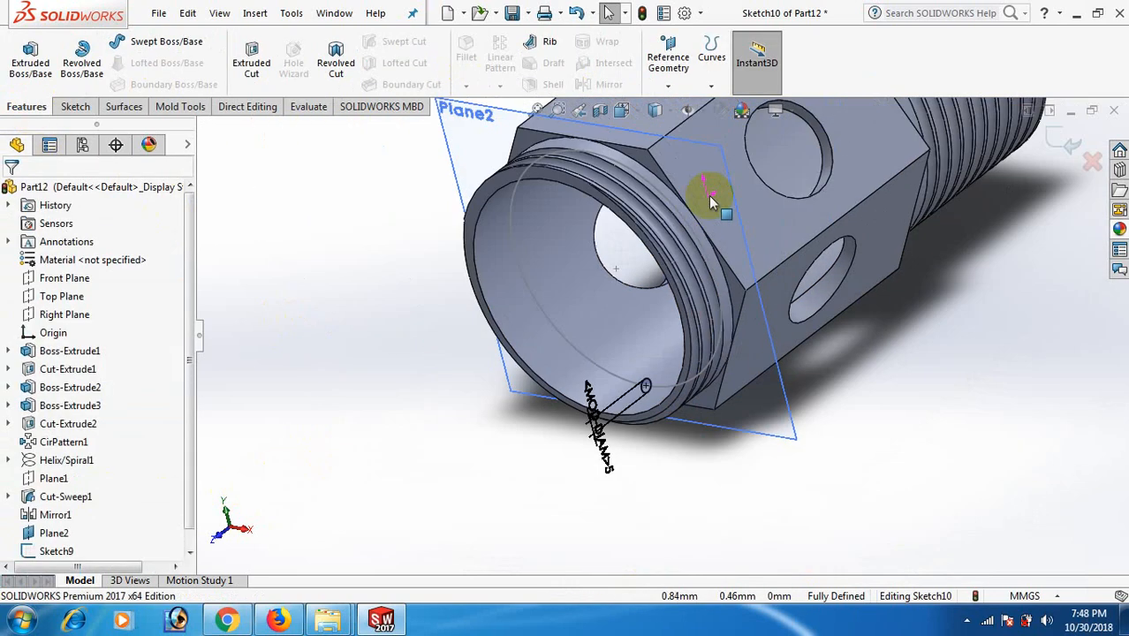
click(1069, 147)
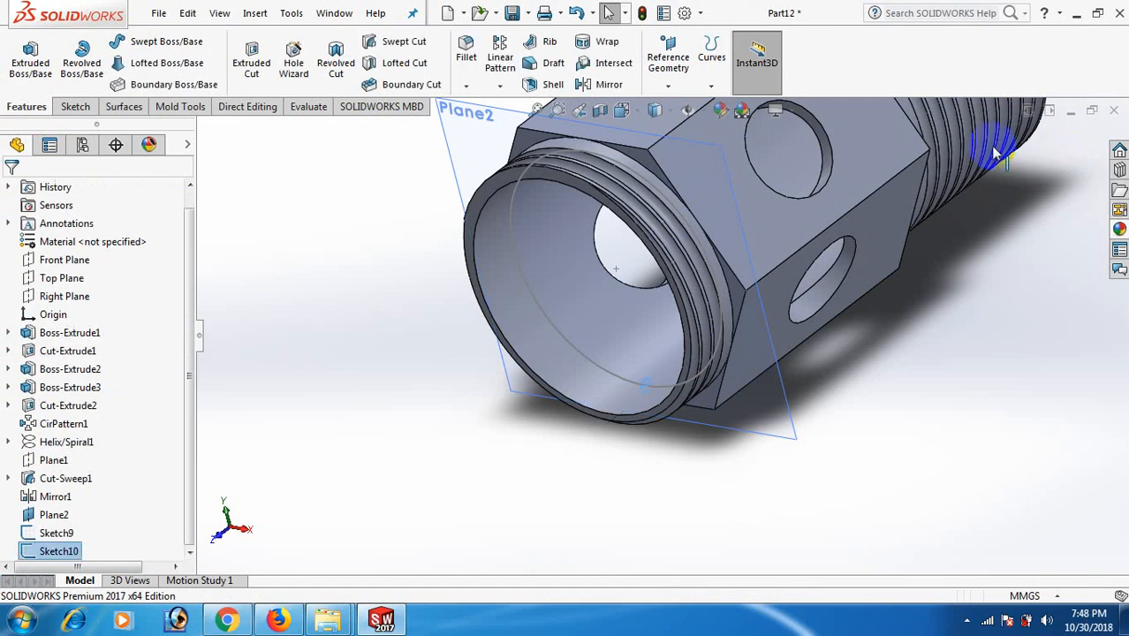
Step: Cut an internal groove into the front collar with a Swept Cut, using the small circle as profile and the converted circle as path
click(402, 44)
scroll(637, 361, down, 6)
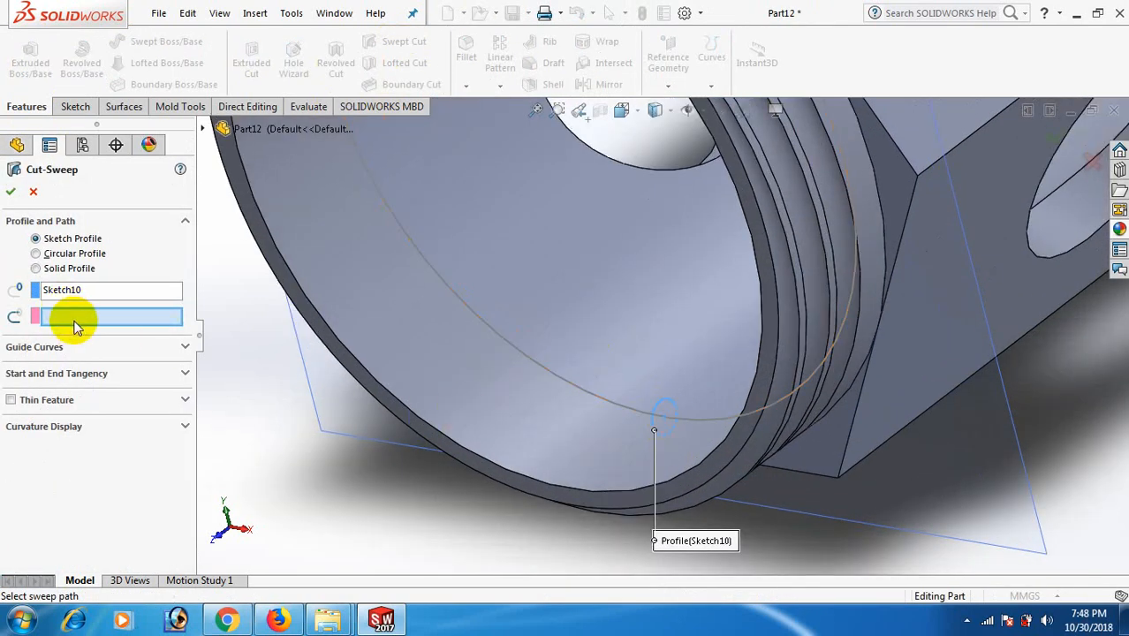
click(527, 362)
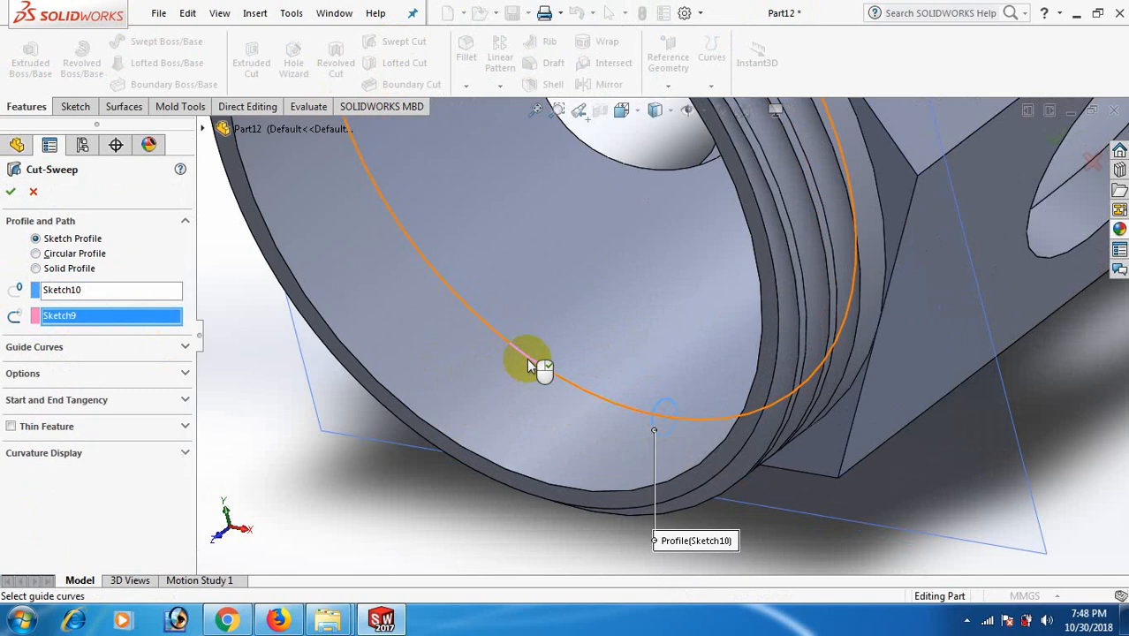
click(11, 190)
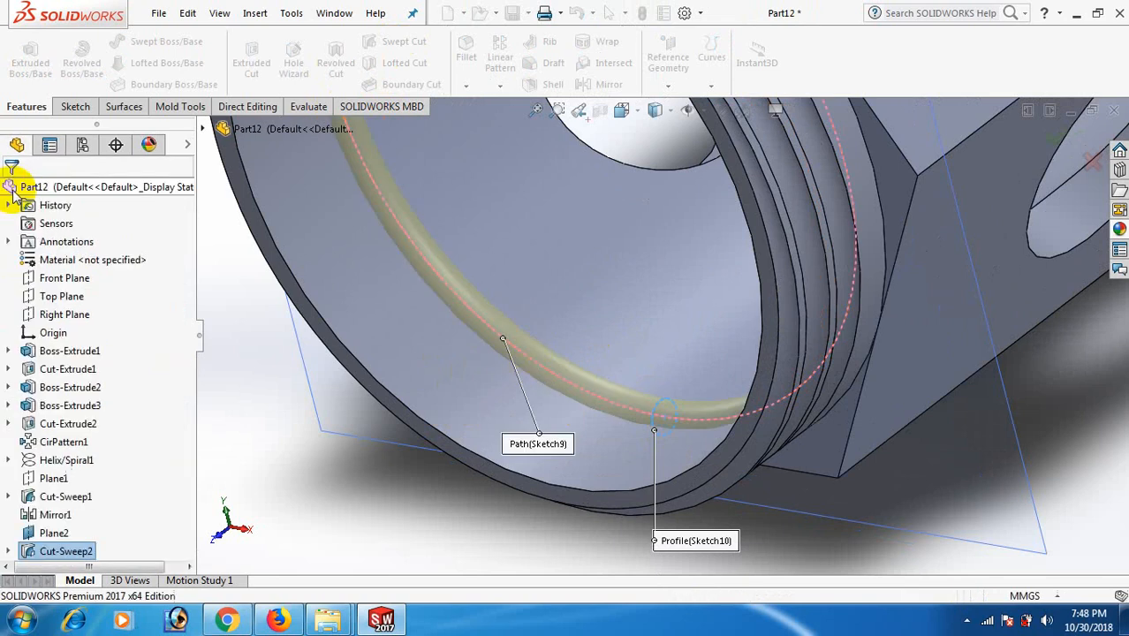
Step: Examine the swept groove inside the front collar and the collar's outer thread from several angles
scroll(248, 285, up, 8)
middle_drag(902, 458, 1049, 285)
scroll(844, 235, down, 7)
scroll(874, 300, up, 6)
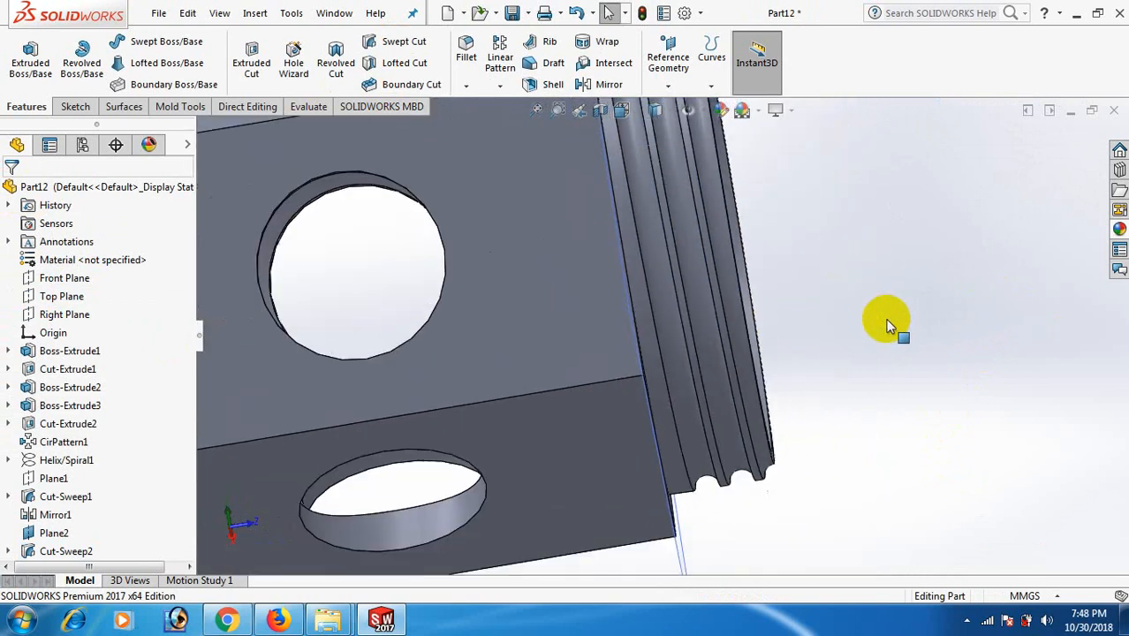
middle_drag(887, 320, 700, 521)
scroll(649, 358, down, 5)
scroll(636, 397, up, 4)
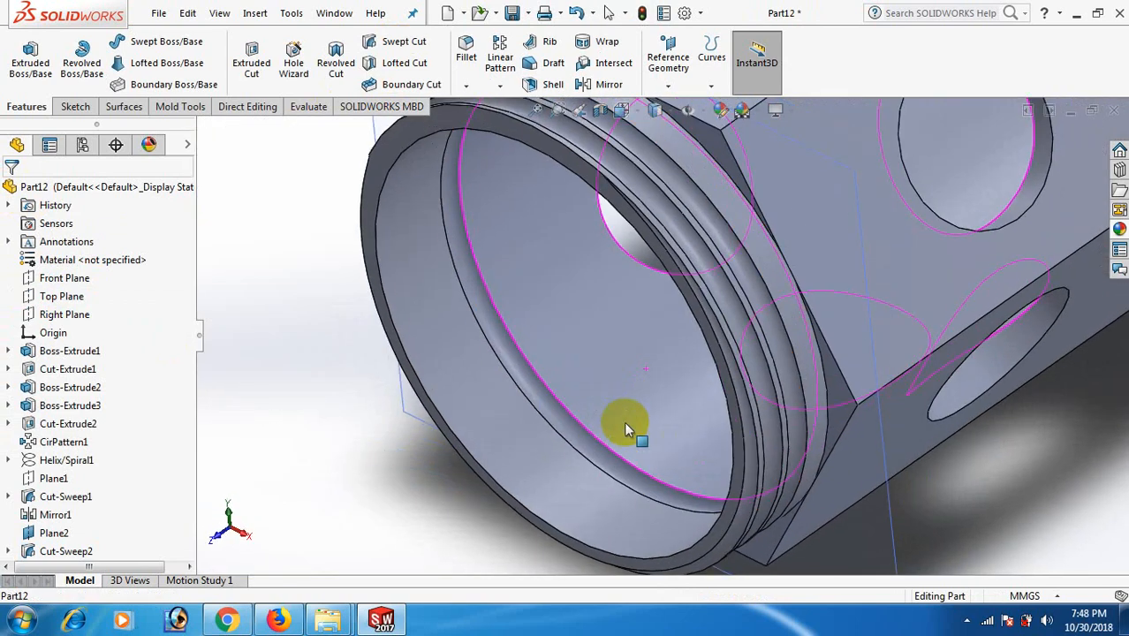
Step: Edit the internal groove's circular profile sketch, set the circle's diameter to 3 mm, and exit the sketch
click(8, 551)
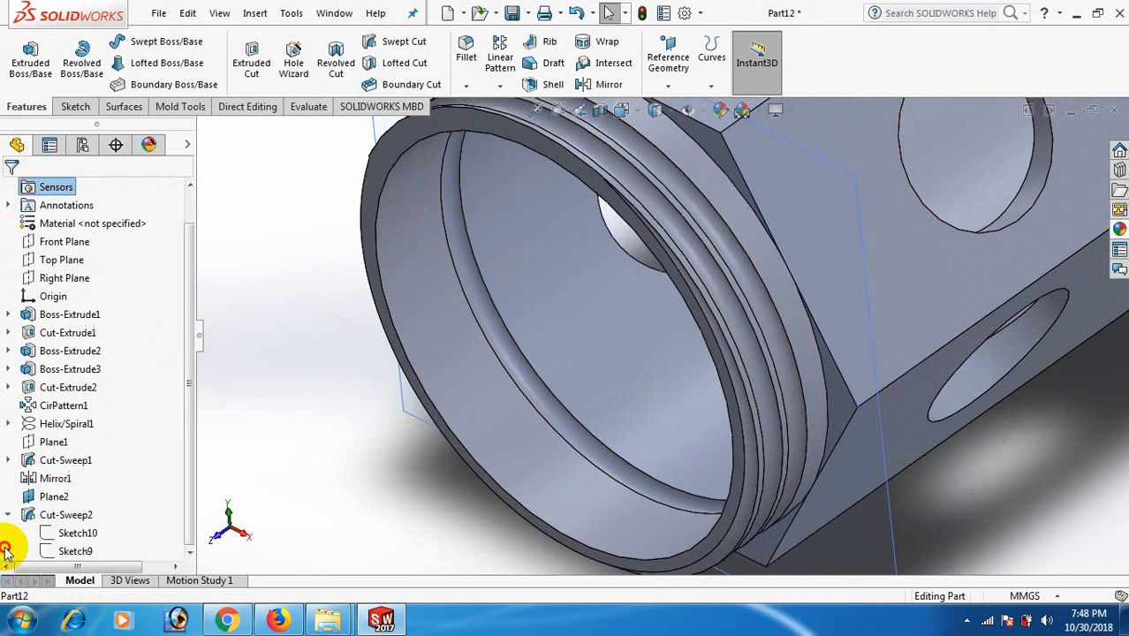
click(76, 533)
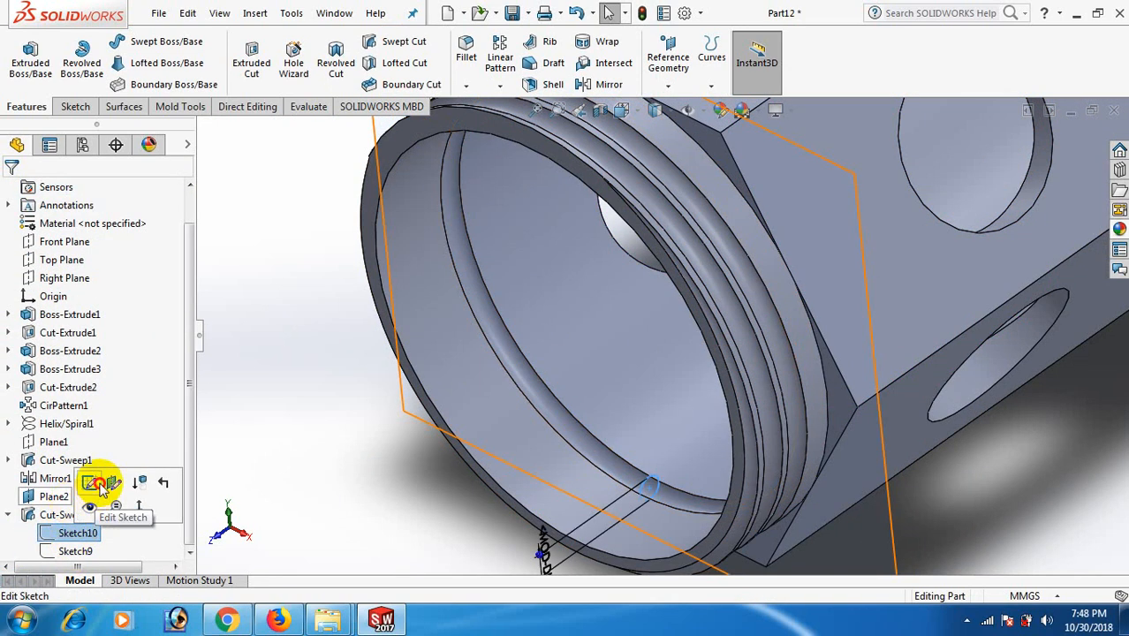
click(97, 482)
scroll(590, 490, up, 4)
middle_drag(590, 489, 549, 480)
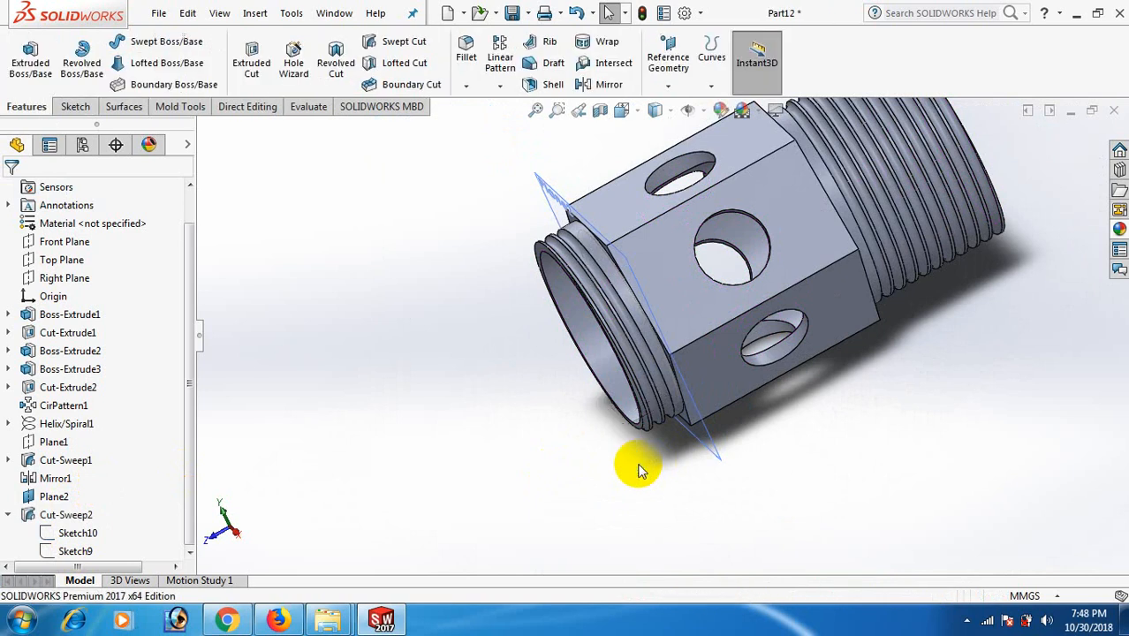
click(78, 534)
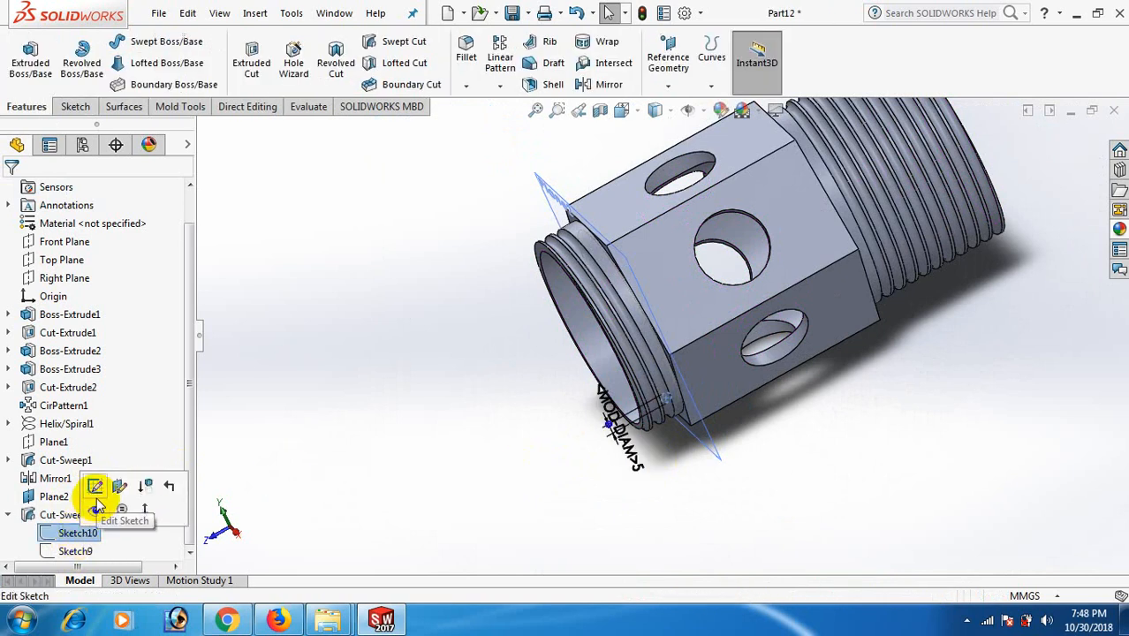
click(95, 484)
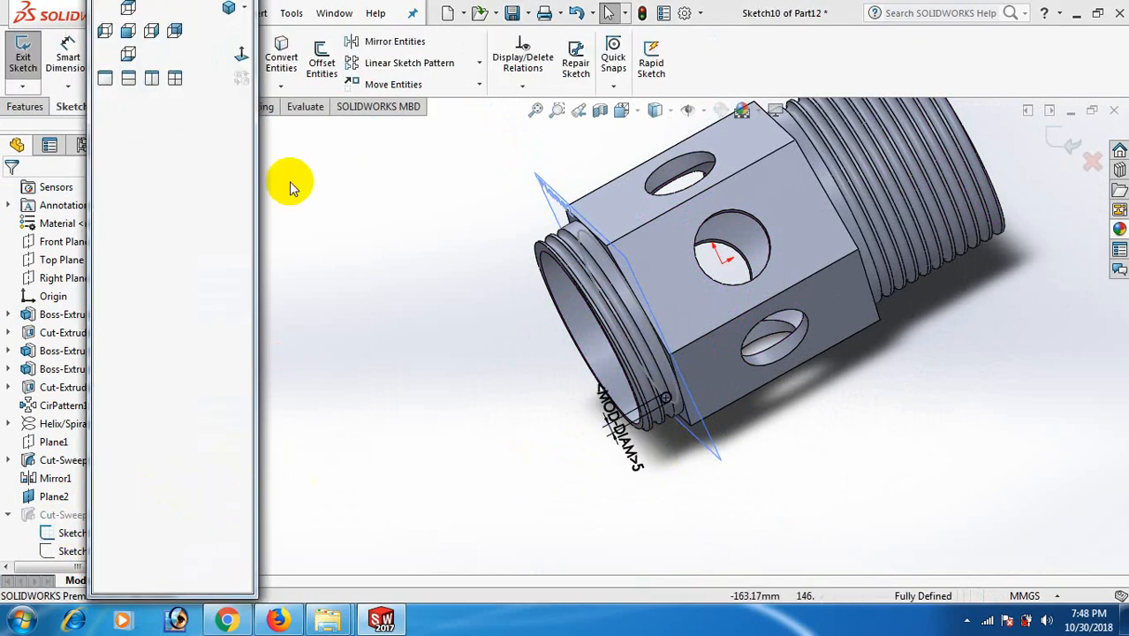
click(240, 57)
scroll(493, 464, down, 3)
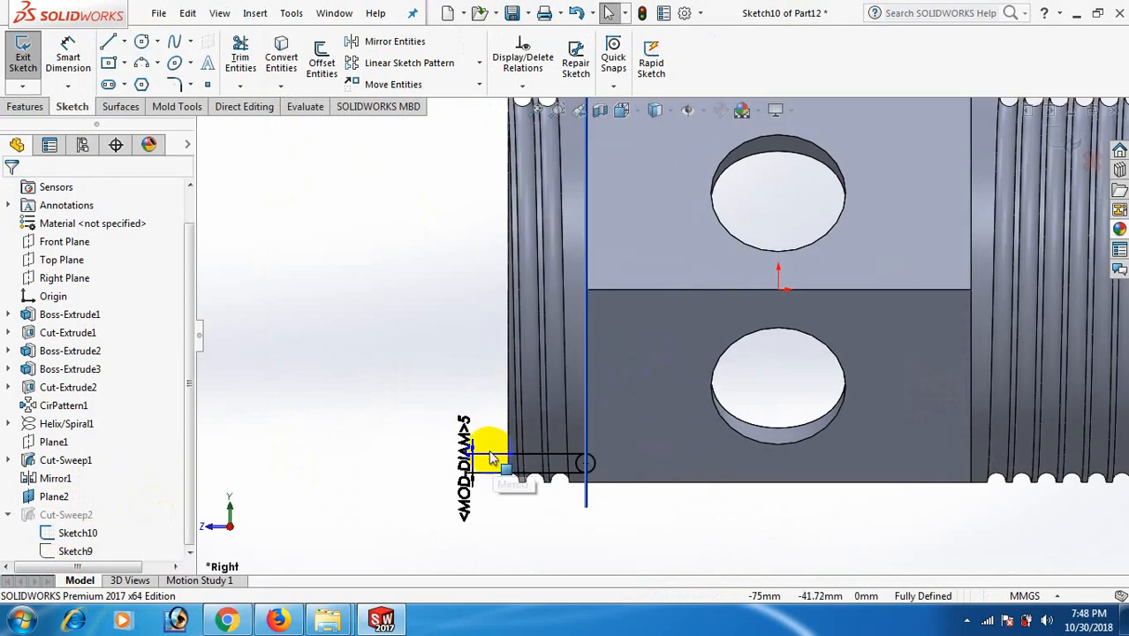
double_click(466, 464)
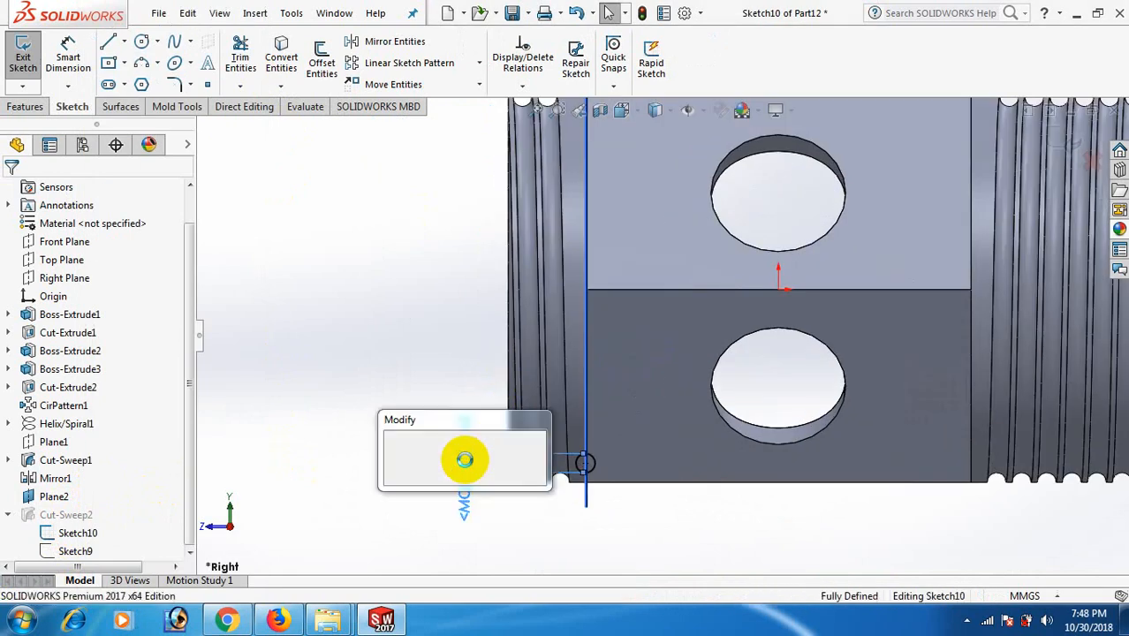
text(3)
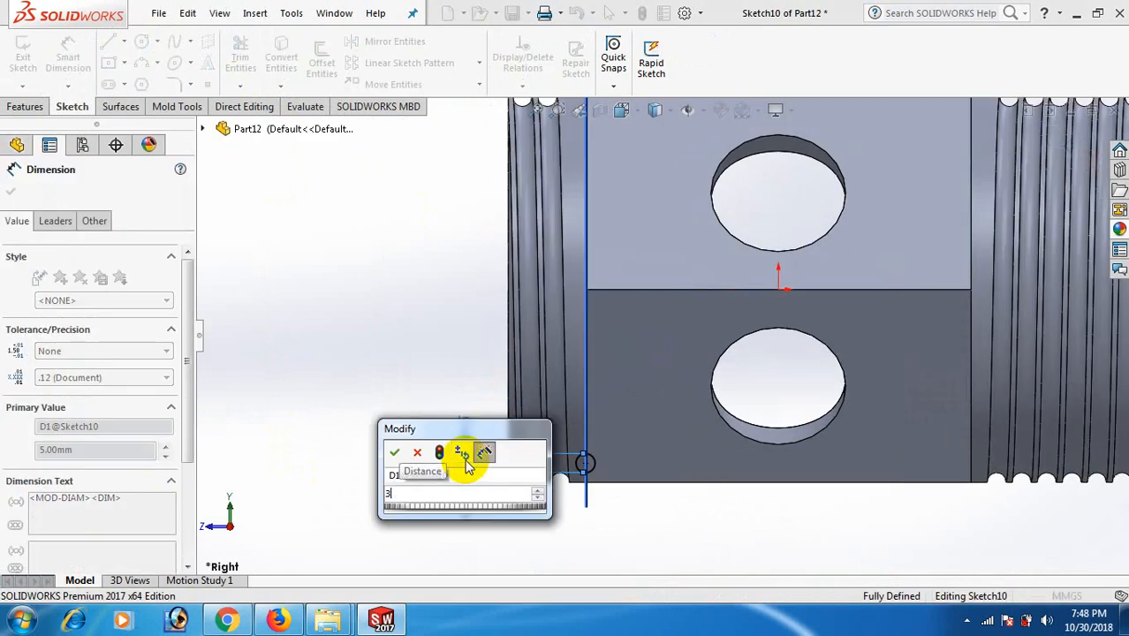
key(Return)
click(13, 192)
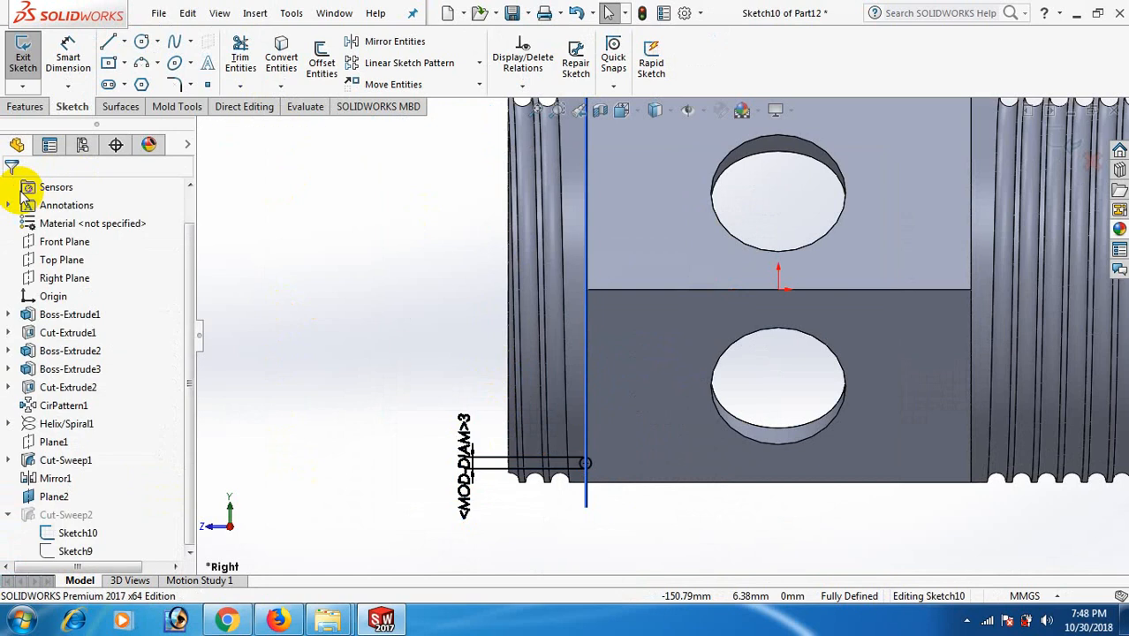
scroll(415, 298, up, 3)
click(1070, 151)
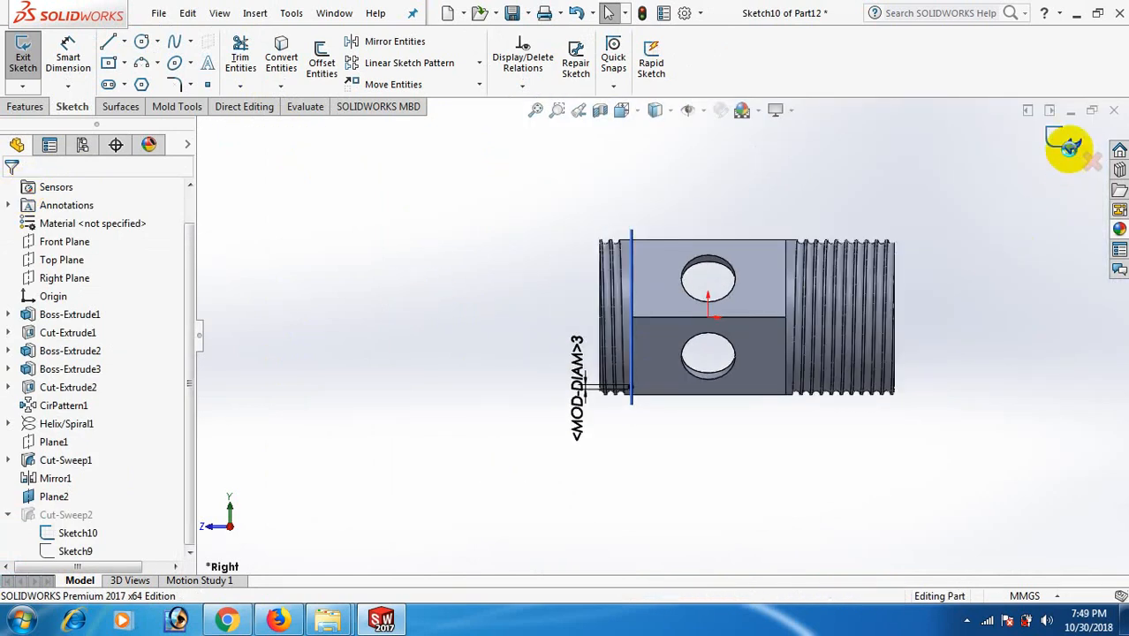
Step: Show the part in isometric view and hide Plane2, the reference plane between the front collar and hexagonal body
middle_drag(898, 357, 950, 455)
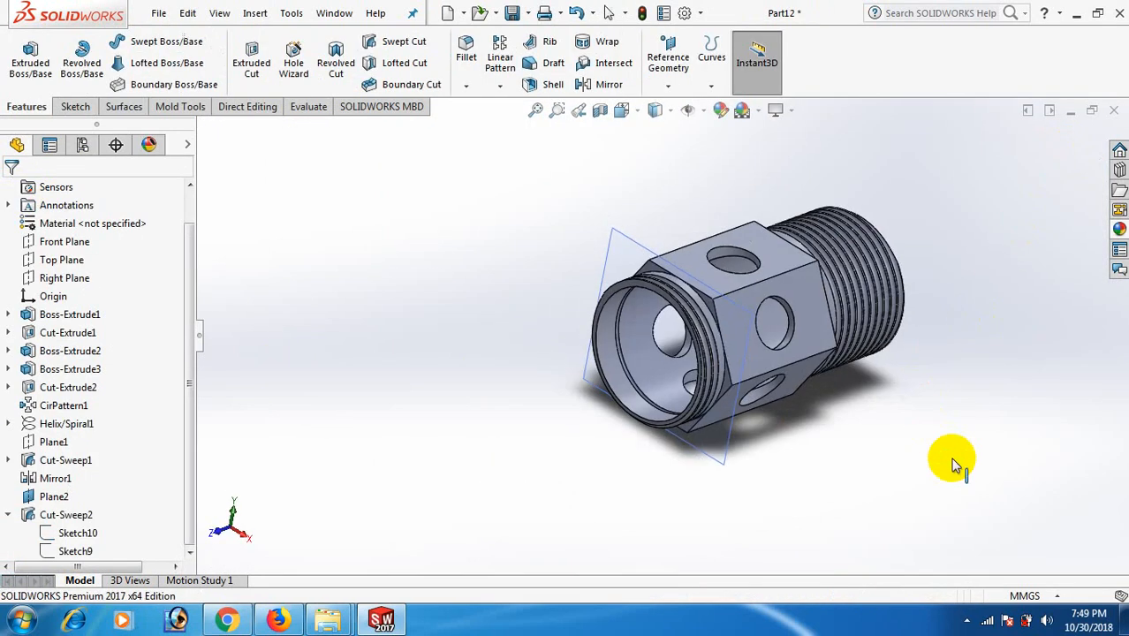
scroll(712, 399, down, 3)
middle_drag(574, 407, 589, 422)
key(space)
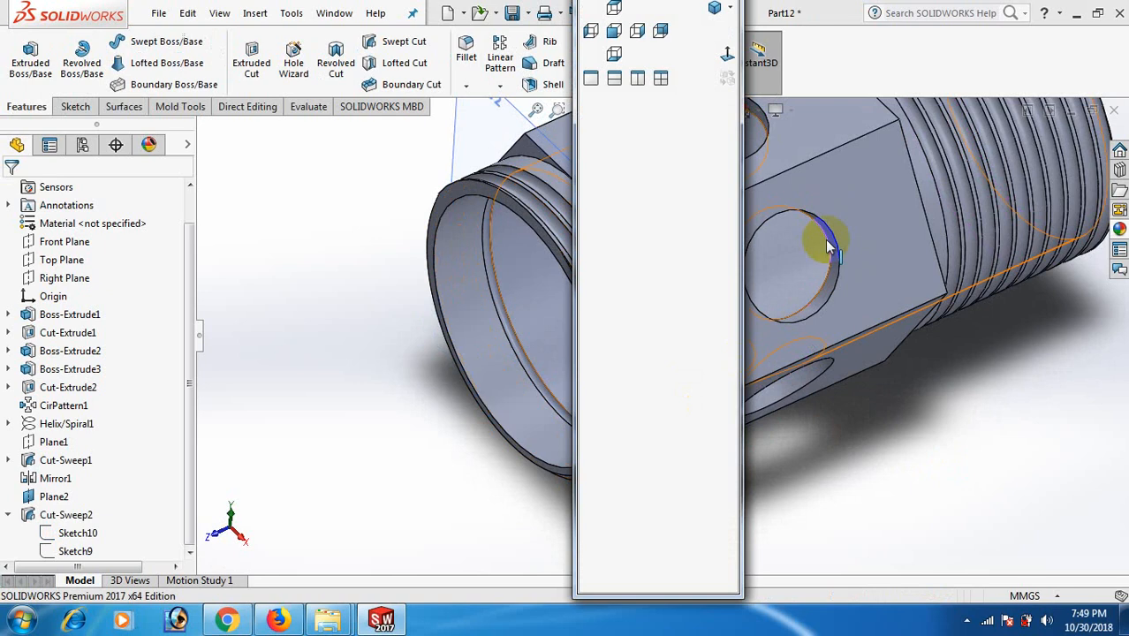
click(720, 10)
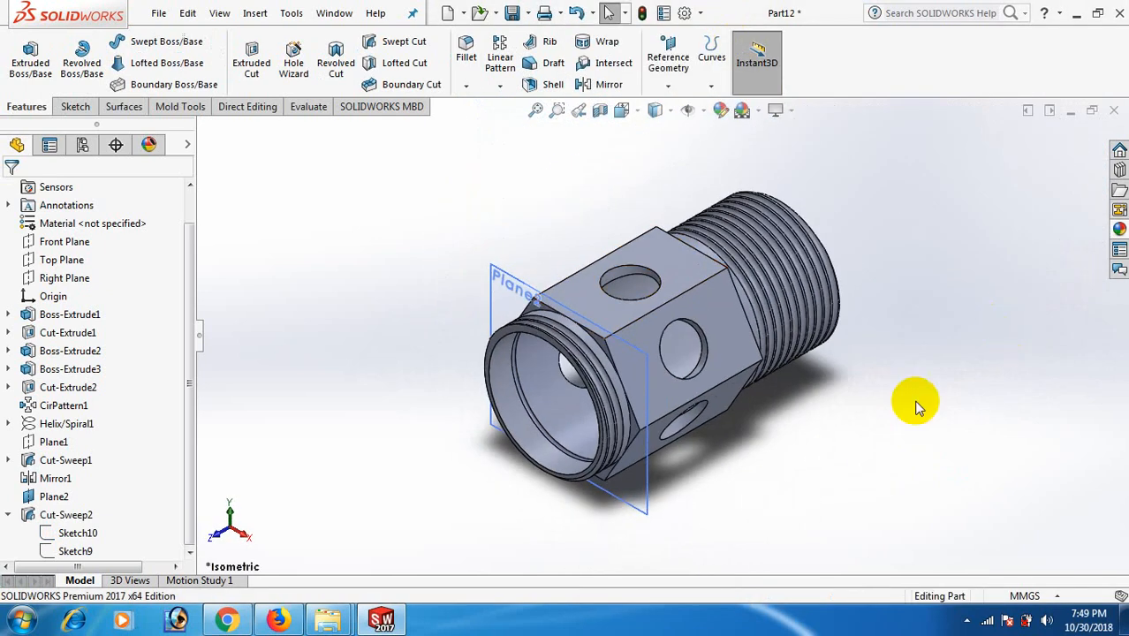
click(644, 496)
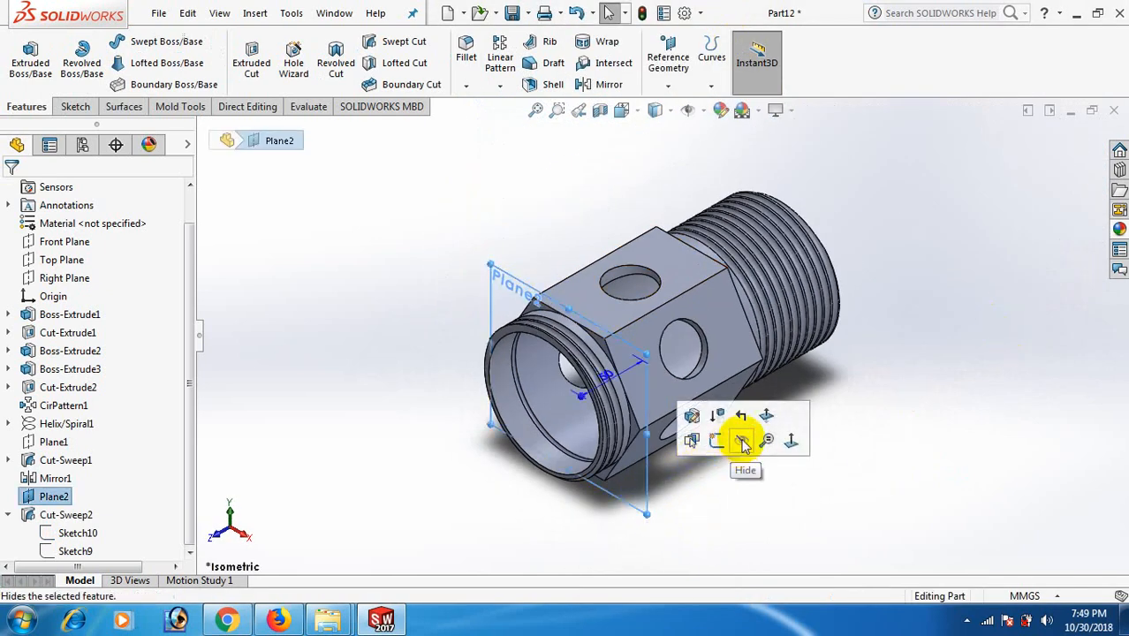
click(731, 443)
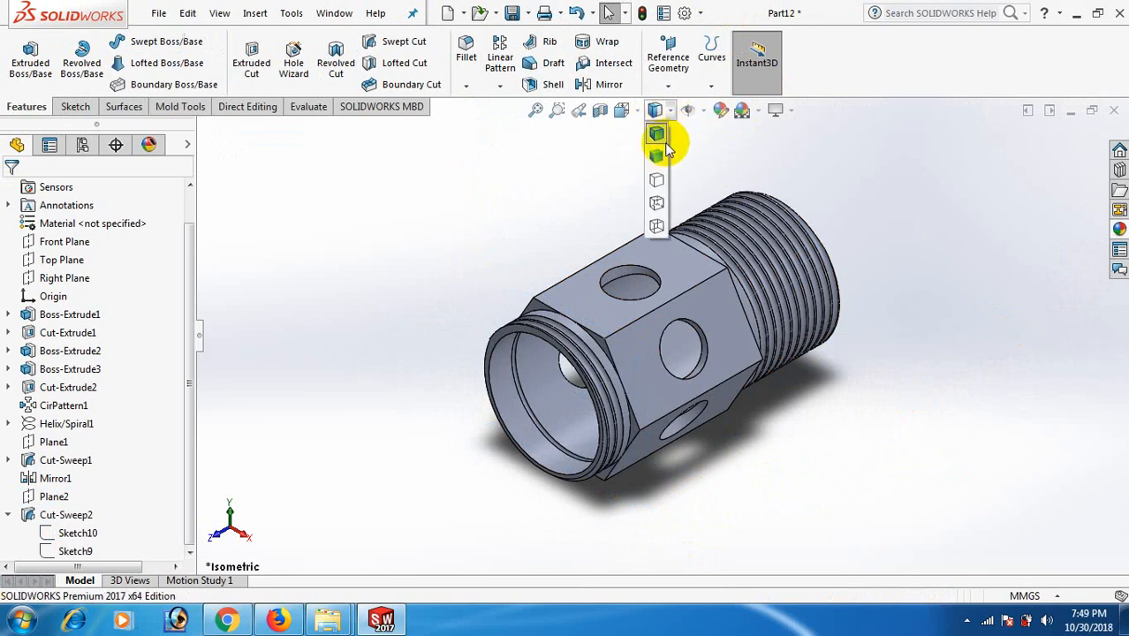
Step: Change the model's display style to shaded without edges
click(658, 156)
scroll(964, 247, down, 2)
scroll(967, 248, up, 2)
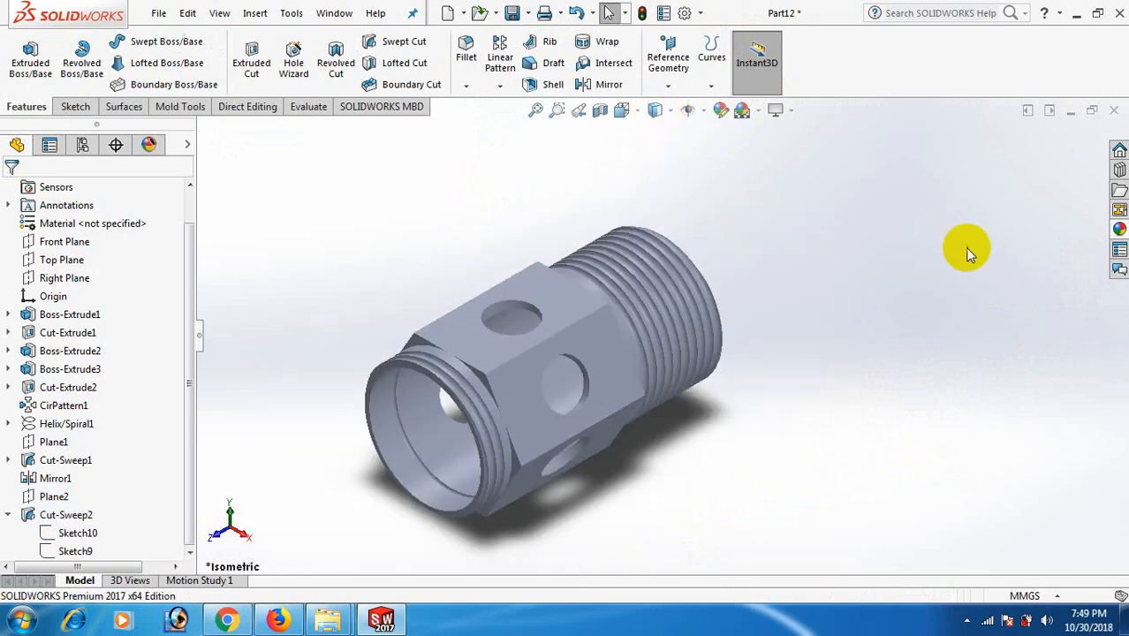
Step: Apply the burnished brass appearance to the whole part and show it in isometric view
click(1118, 231)
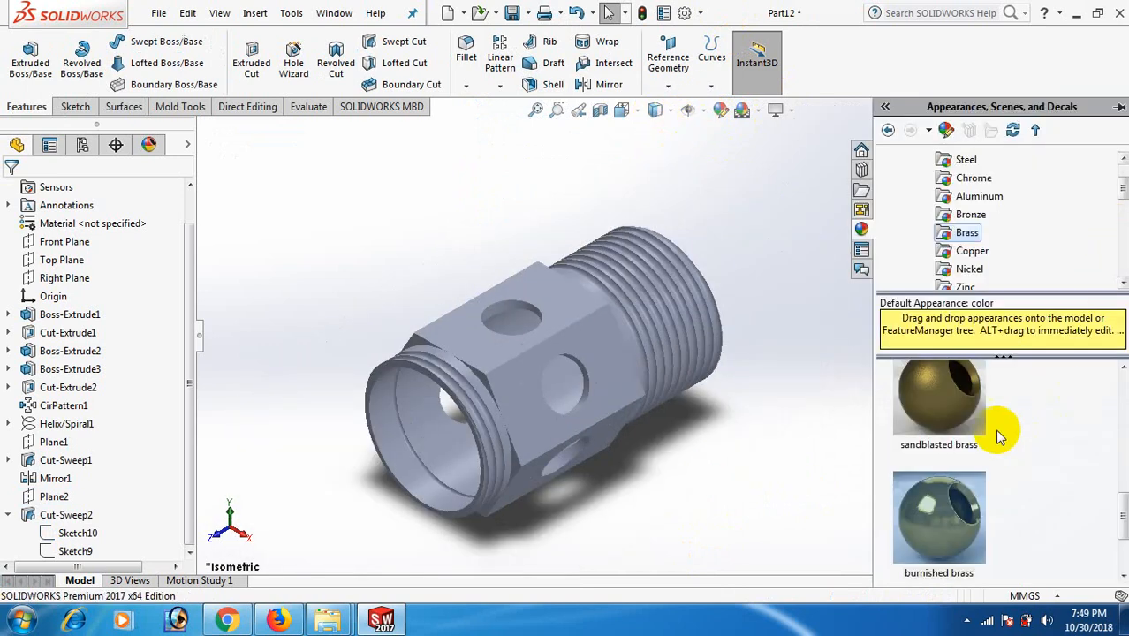
drag(954, 518, 618, 325)
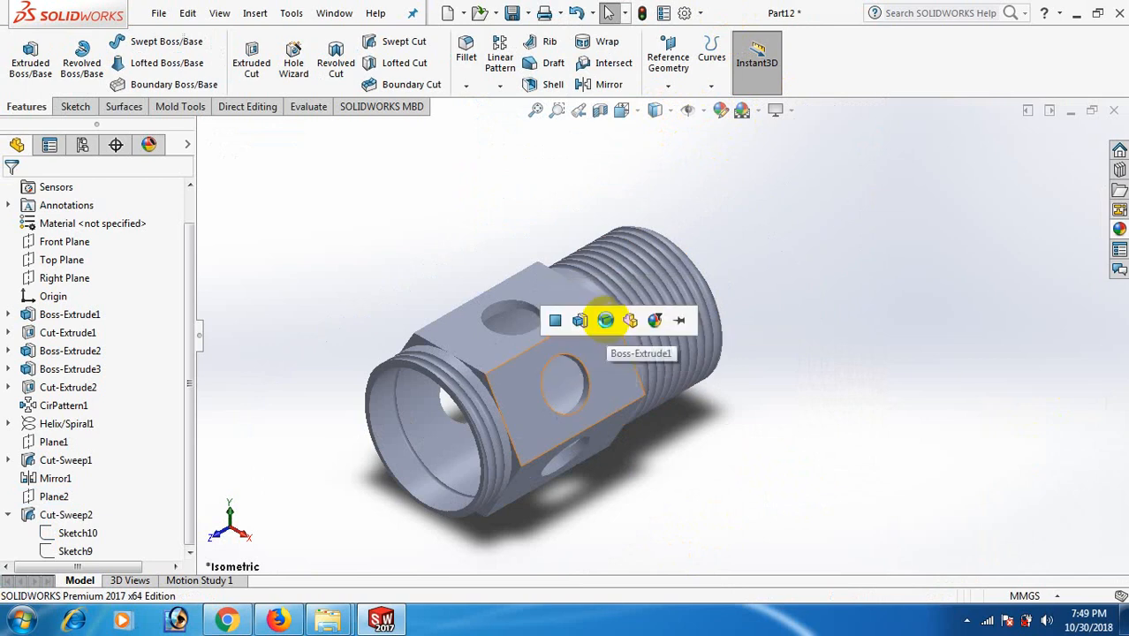
click(634, 319)
click(877, 409)
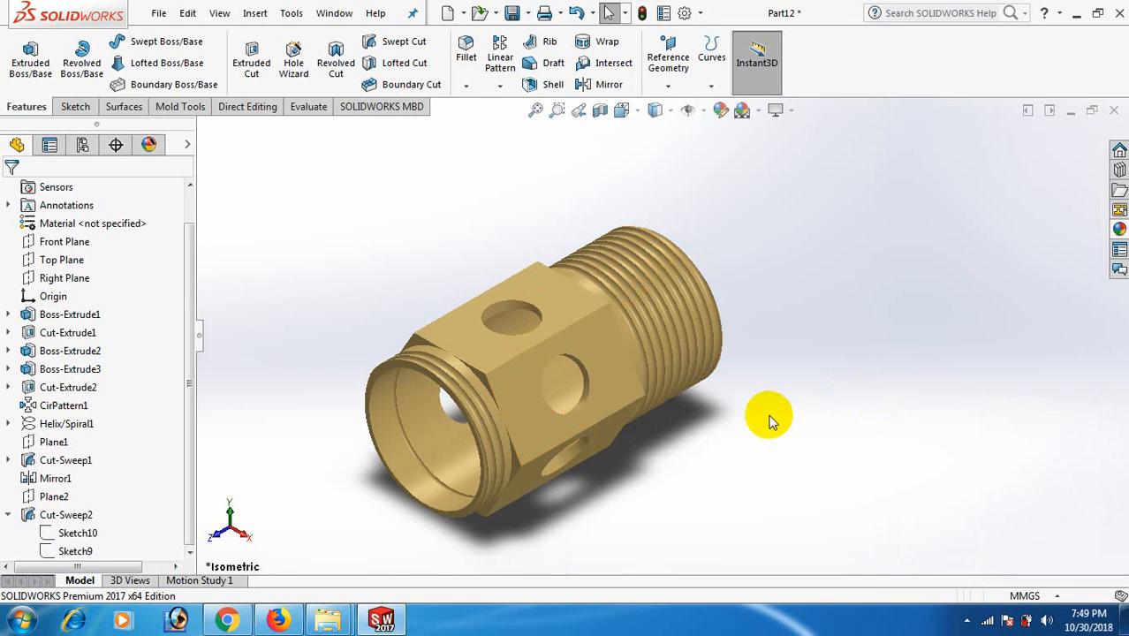
key(space)
click(678, 9)
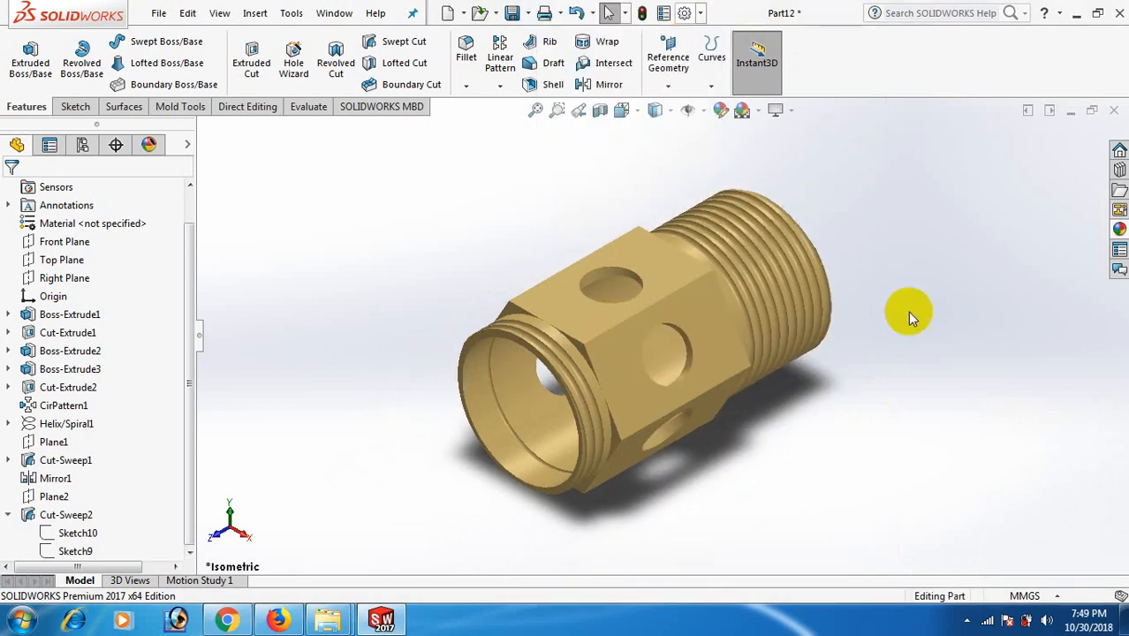